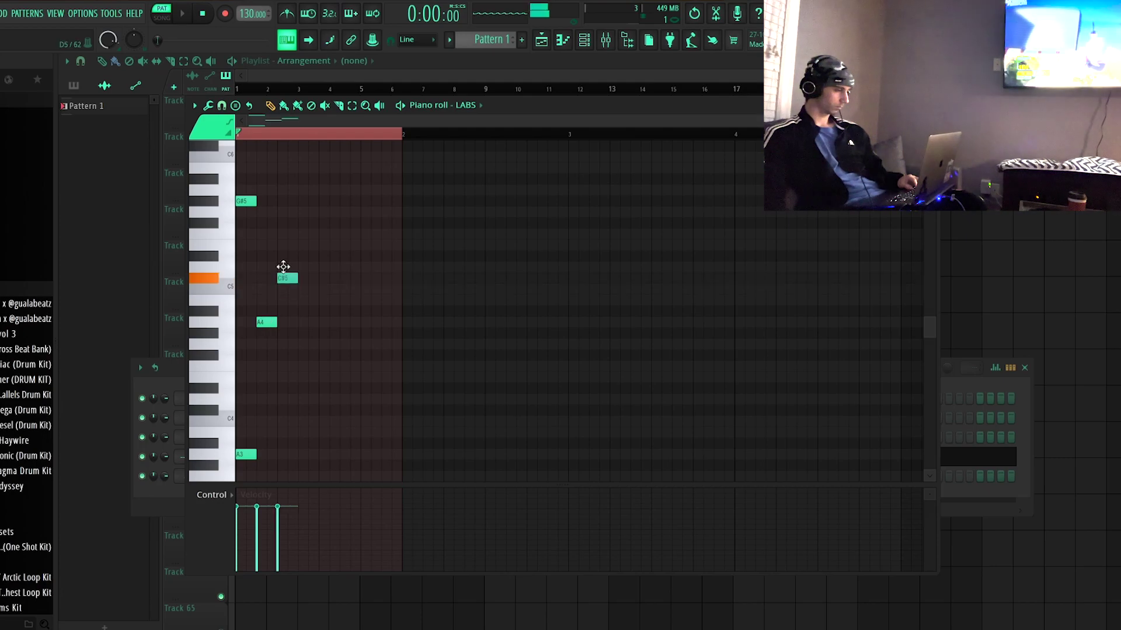
Stretch the A3 bass note across bars 1 and 2, beneath the repeating G#5, A4, C#5, E5 arpeggio.
key(space)
drag(255, 451, 568, 453)
key(space)
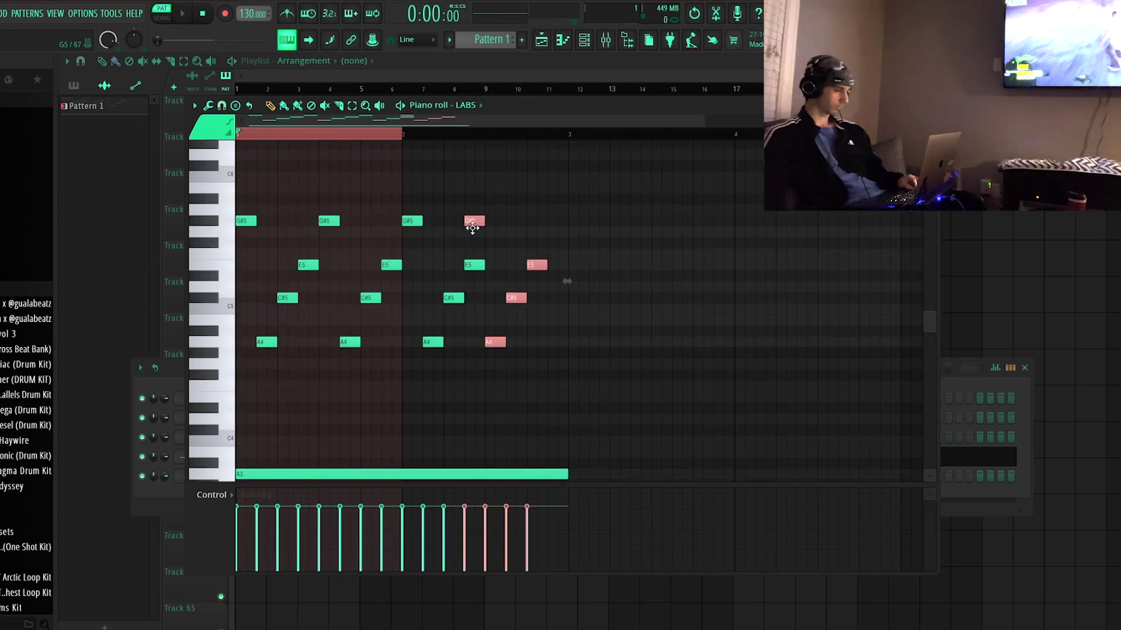
Finish repeating the four-note arpeggio through bars 1 and 2, select those two bars on the timeline and play them.
drag(572, 135, 237, 135)
ctrl+click(671, 287)
scroll(670, 295, down, 3)
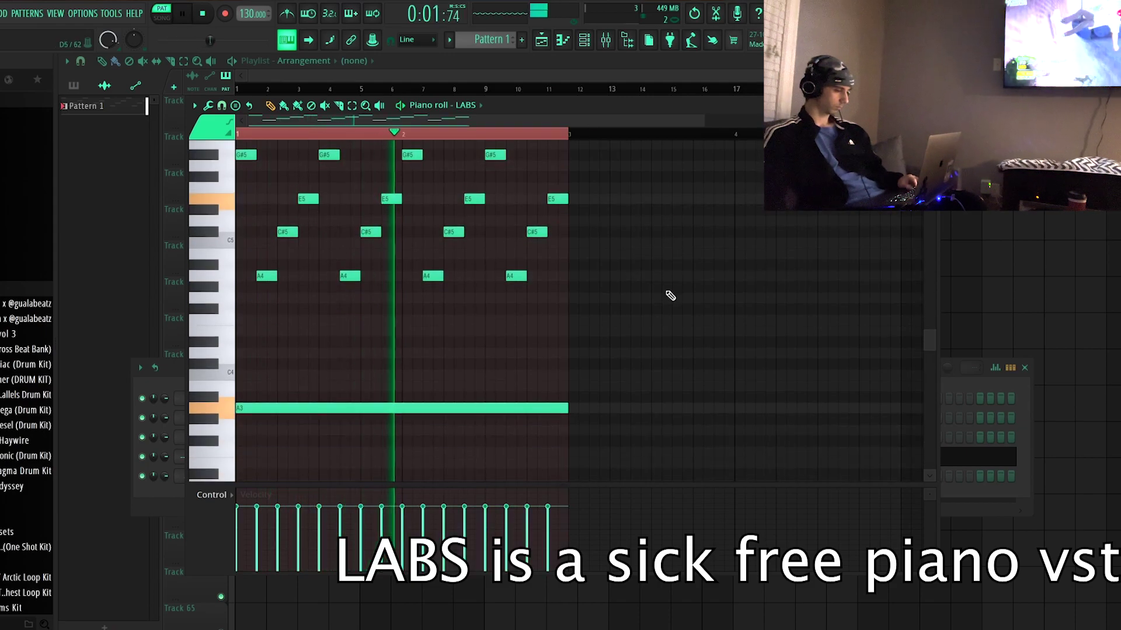
scroll(663, 305, down, 2)
key(space)
Add a two-bar C#3 bass note from bar 3 and place one D#5, E4, G#4, B4 arpeggio there.
click(568, 411)
mouse_move(569, 418)
mouse_down()
mouse_move(568, 441)
mouse_move(569, 429)
mouse_up()
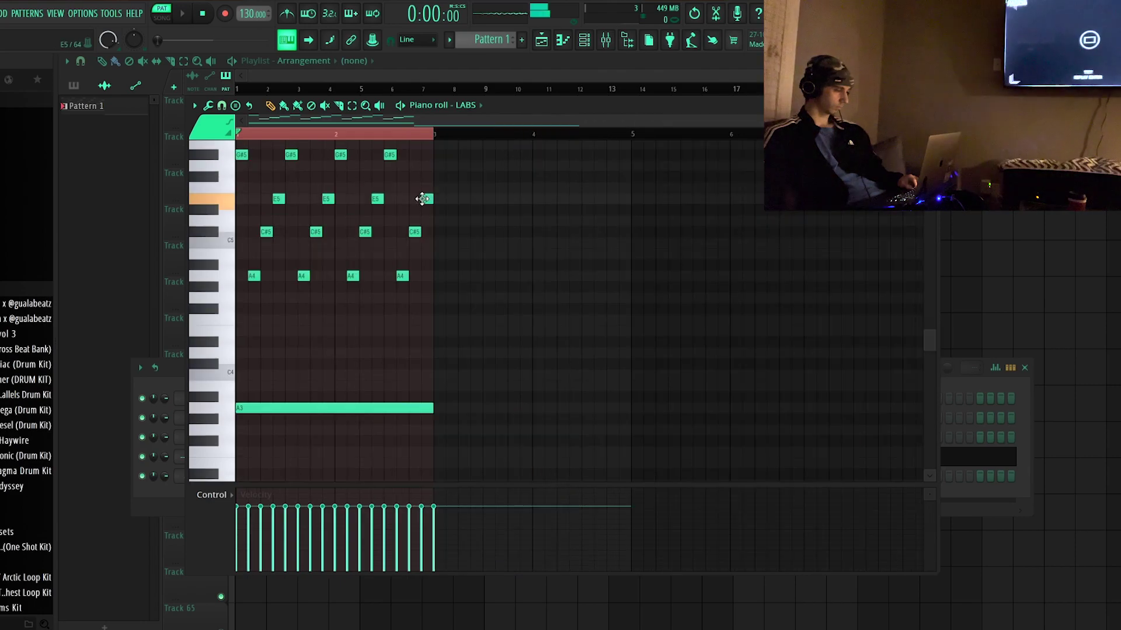
click(438, 209)
click(449, 332)
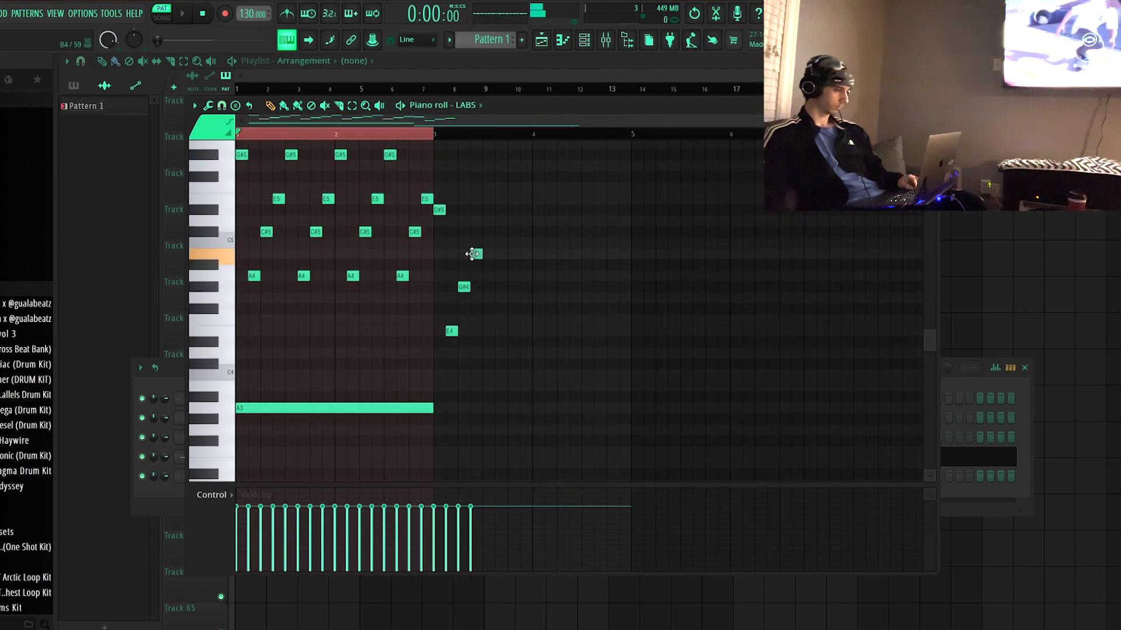
key(space)
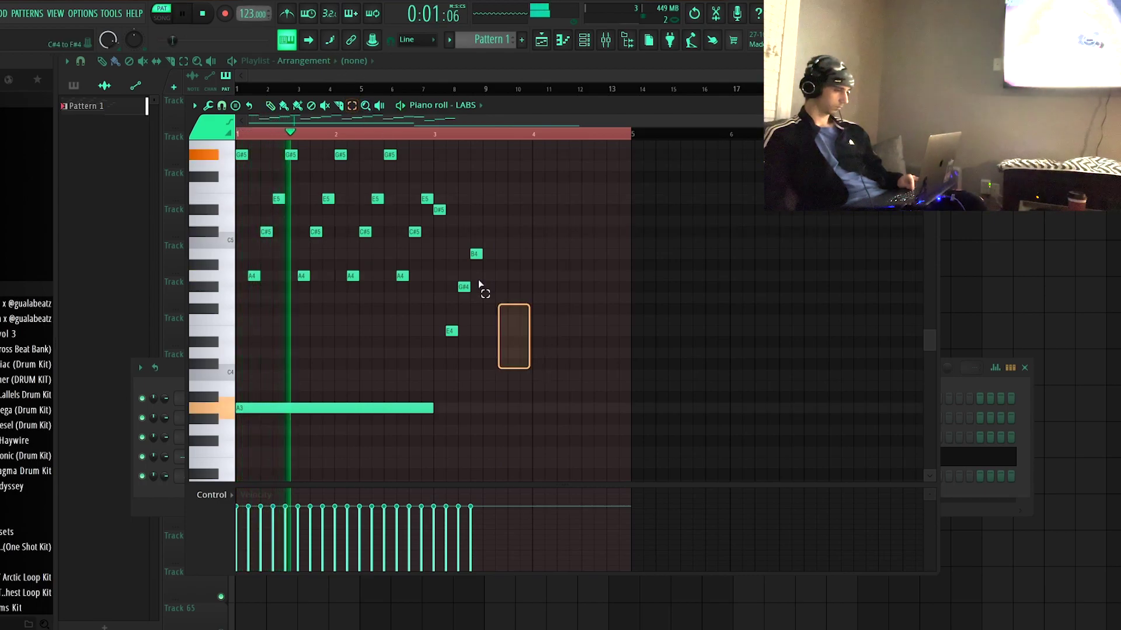
Copy the D#5, E4, G#4, B4 arpeggio and paste it repeatedly until it fills bars 3 and 4.
drag(514, 332, 437, 204)
click(271, 106)
key(ctrl+c)
key(ctrl+v)
drag(244, 210, 492, 207)
key(ctrl+v)
drag(244, 209, 543, 207)
key(ctrl+v)
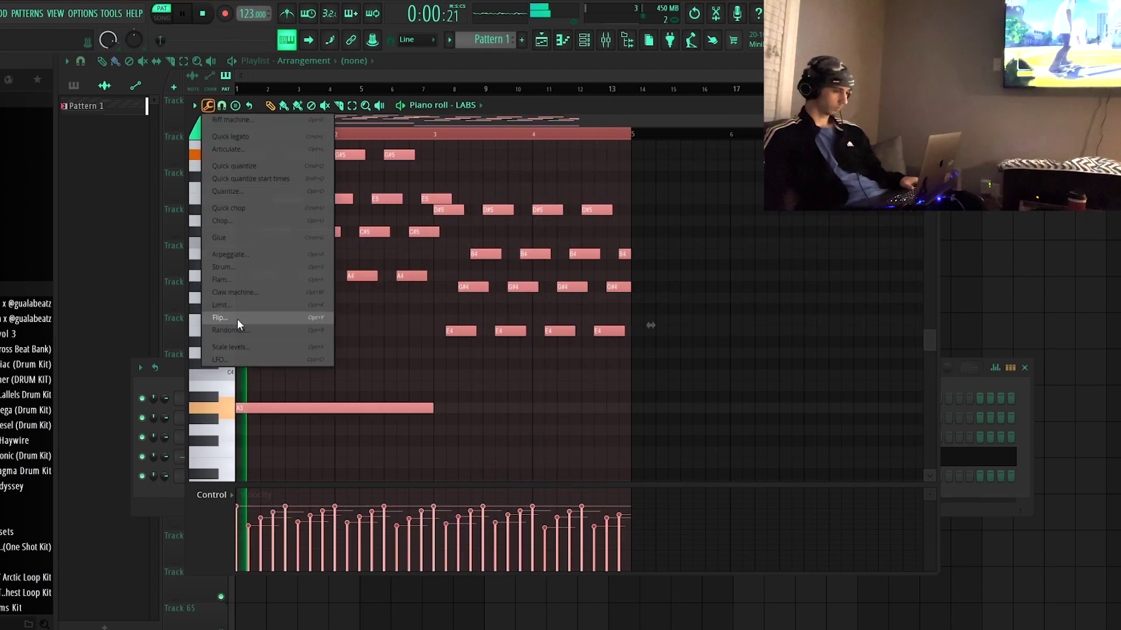
Randomize the velocity levels of all LABS notes with the bipolar option on, and deselect the notes.
click(252, 327)
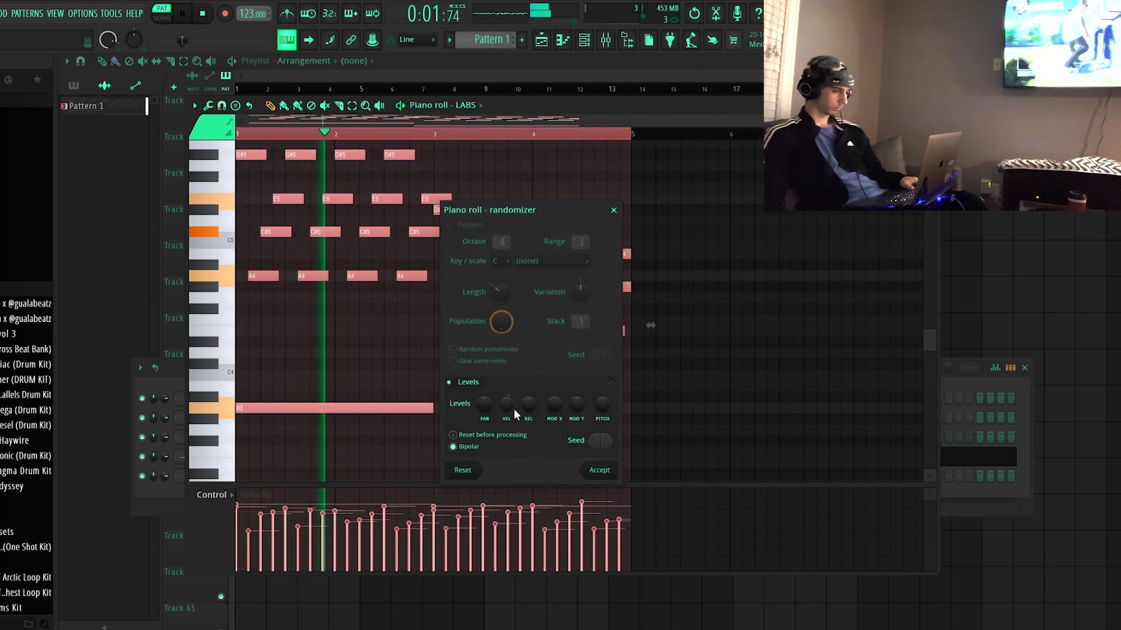
click(595, 470)
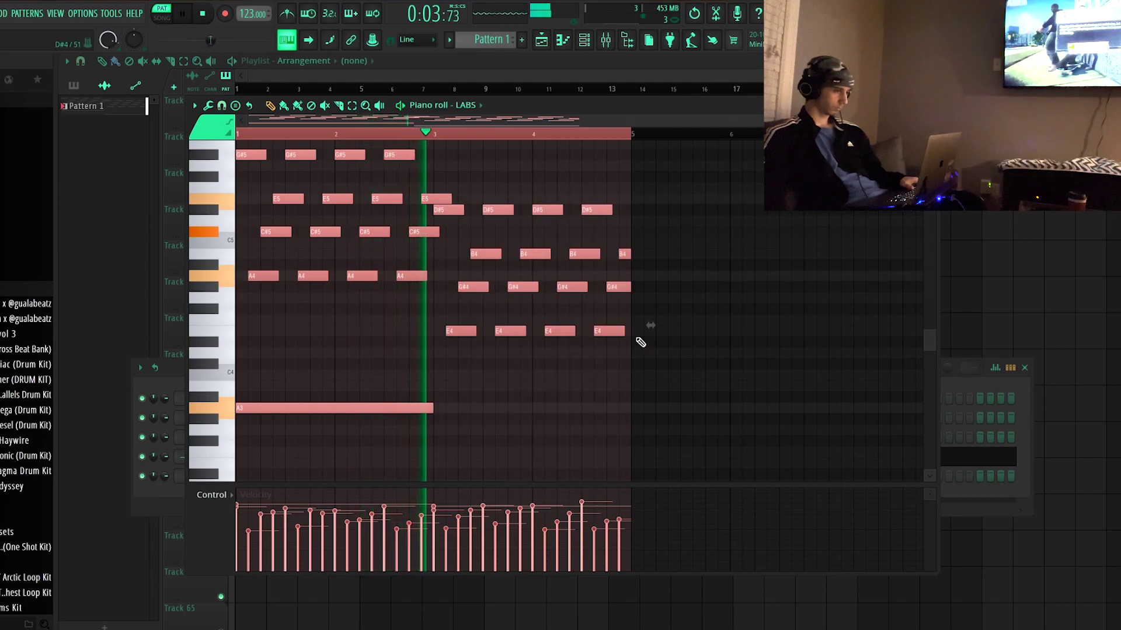
drag(625, 333, 625, 333)
click(641, 384)
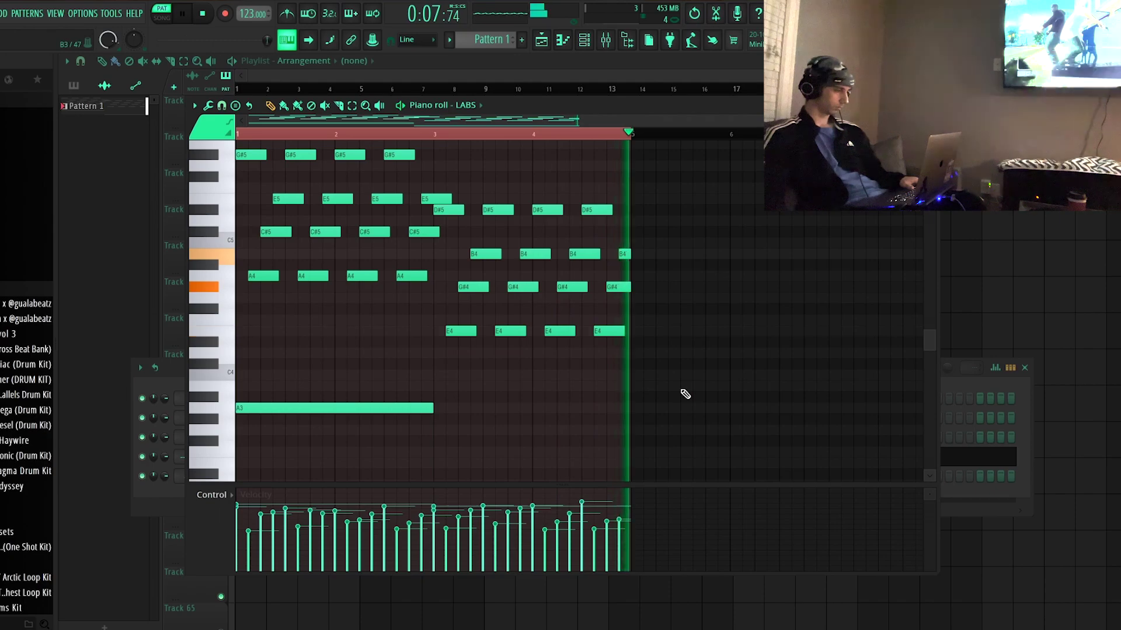
Show the mixer and load FabFilter Pro-C in slot 4 of Insert 10.
key(F6)
click(604, 43)
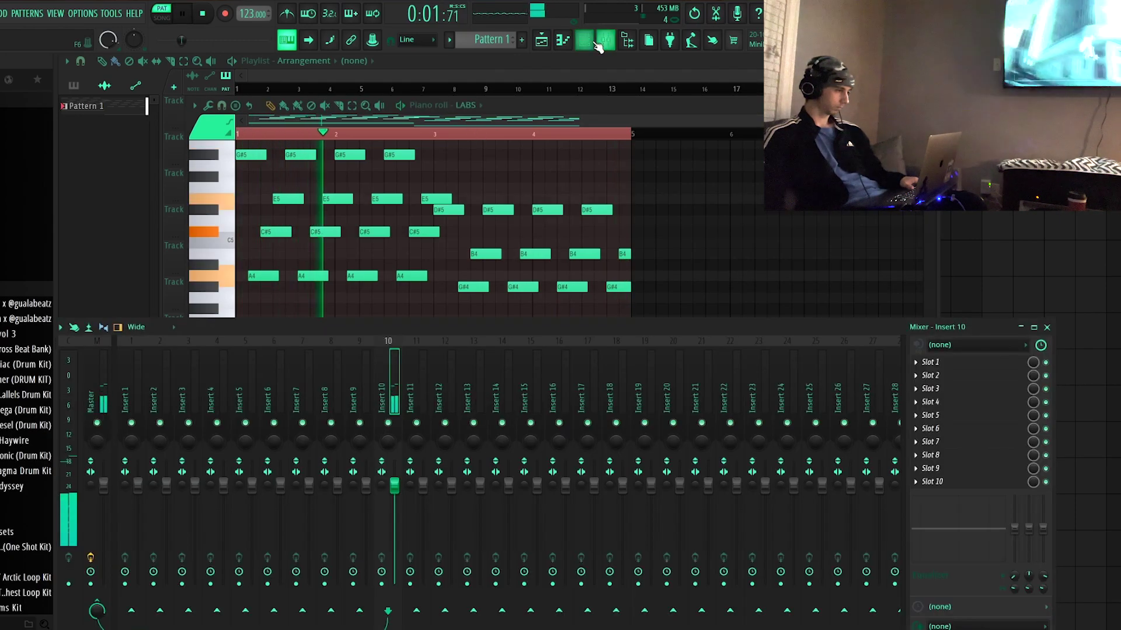
click(954, 404)
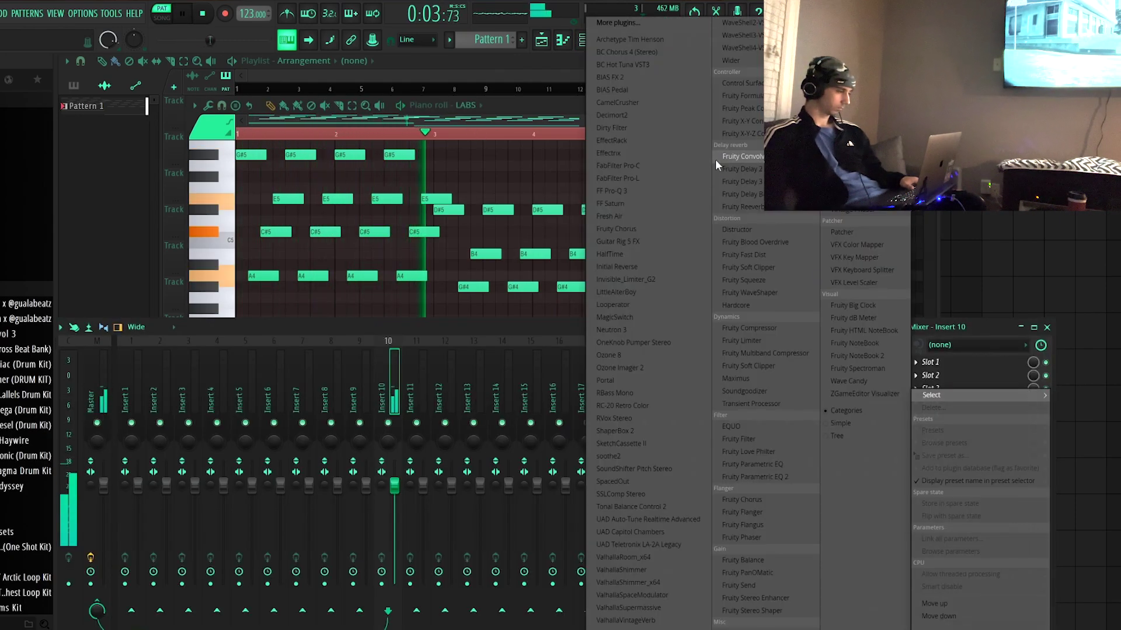
click(617, 165)
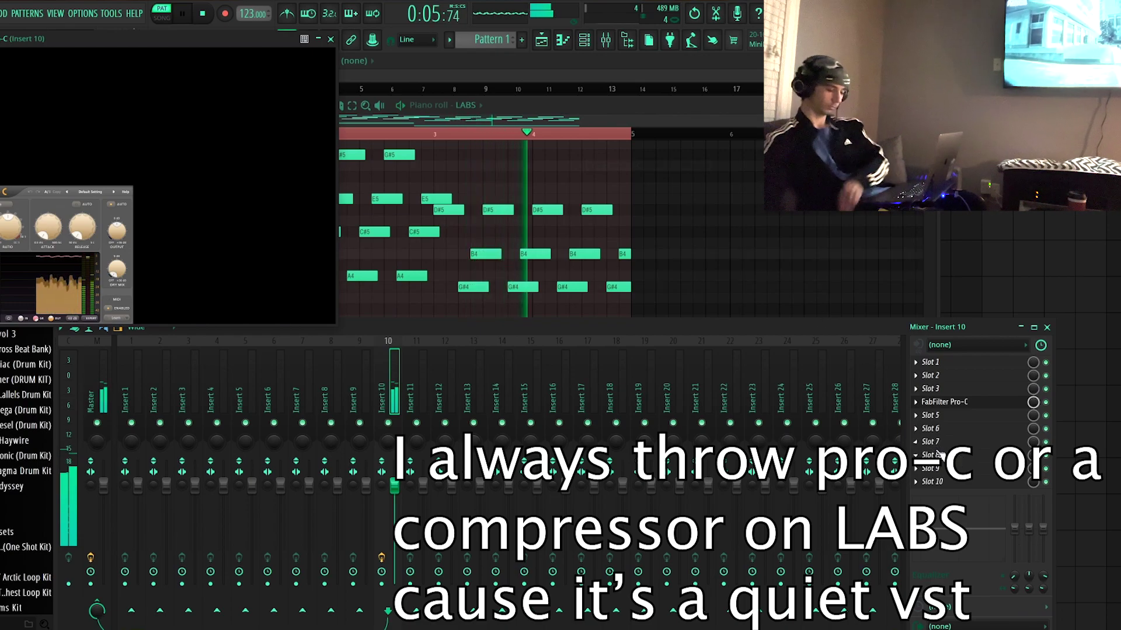
Load ValhallaVintageVerb in slot 7 of Insert 10.
click(934, 388)
mouse_move(934, 395)
click(677, 618)
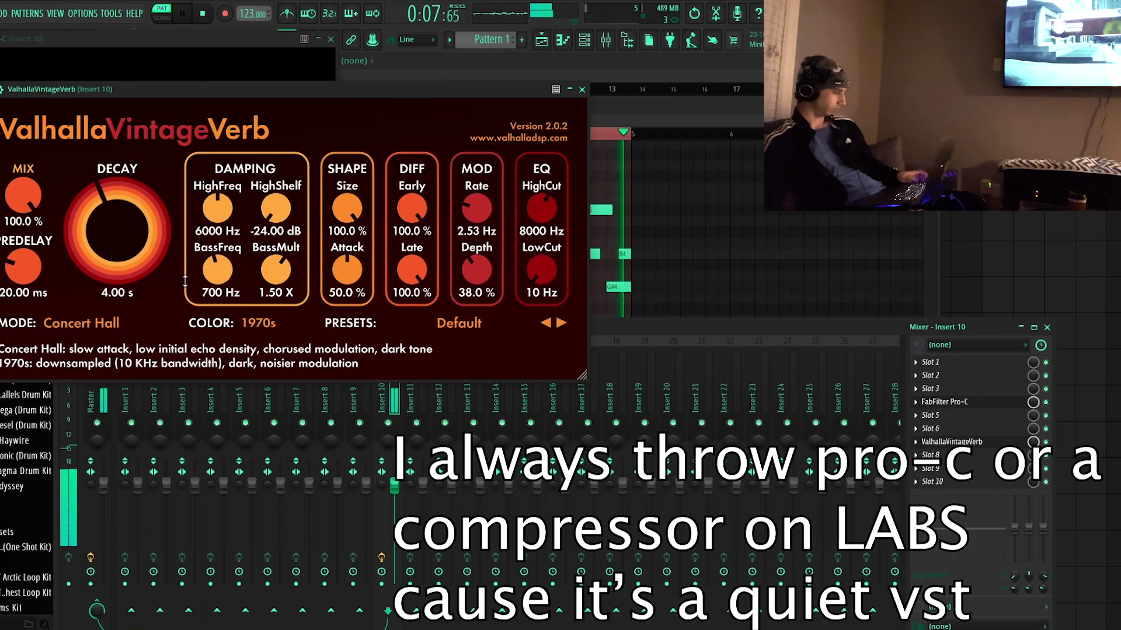
Set the VintageVerb to Bright Hall mode with NOW color and a 20% mix, and raise its low cut.
click(263, 322)
click(272, 379)
click(94, 323)
click(93, 425)
drag(24, 198, 25, 338)
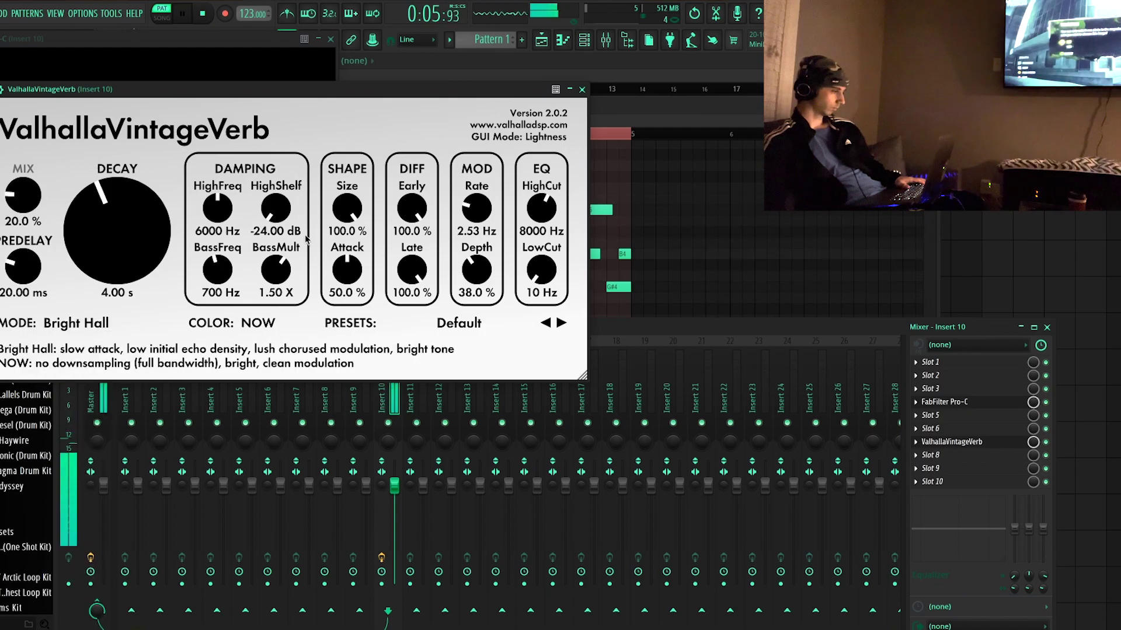
drag(541, 270, 541, 254)
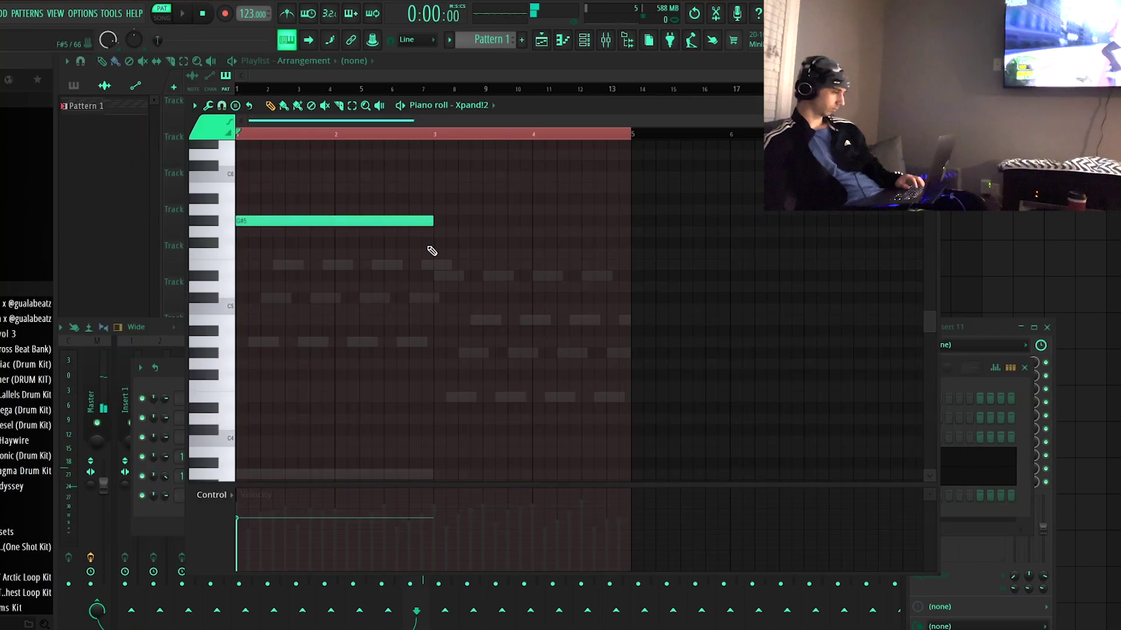
Build the first two-bar Xpand!2 chord by adding E5 and A4 beneath G#5, removing the stray D#5.
drag(432, 251, 204, 274)
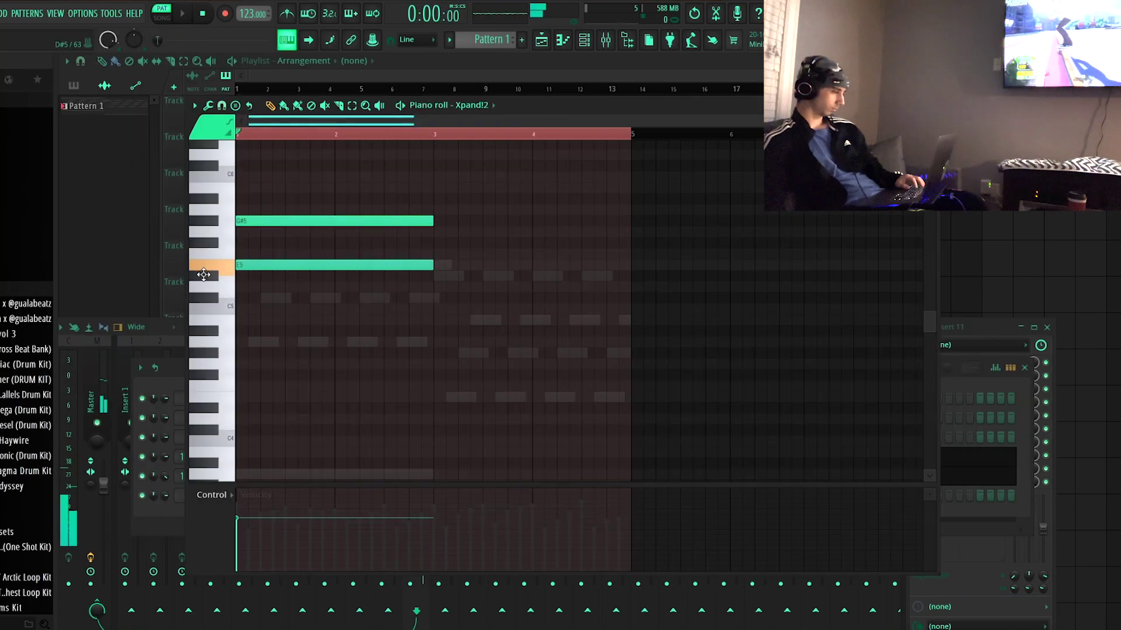
click(204, 277)
click(222, 363)
drag(194, 368, 196, 408)
key(space)
drag(288, 375, 239, 342)
key(space)
key(space)
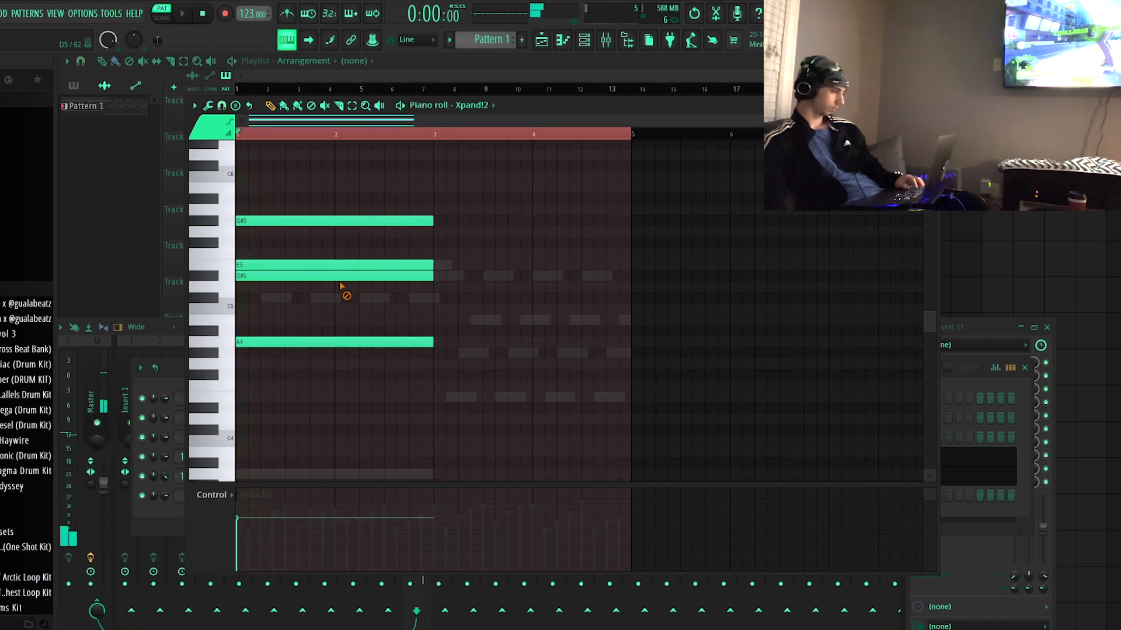
right_click(349, 276)
key(space)
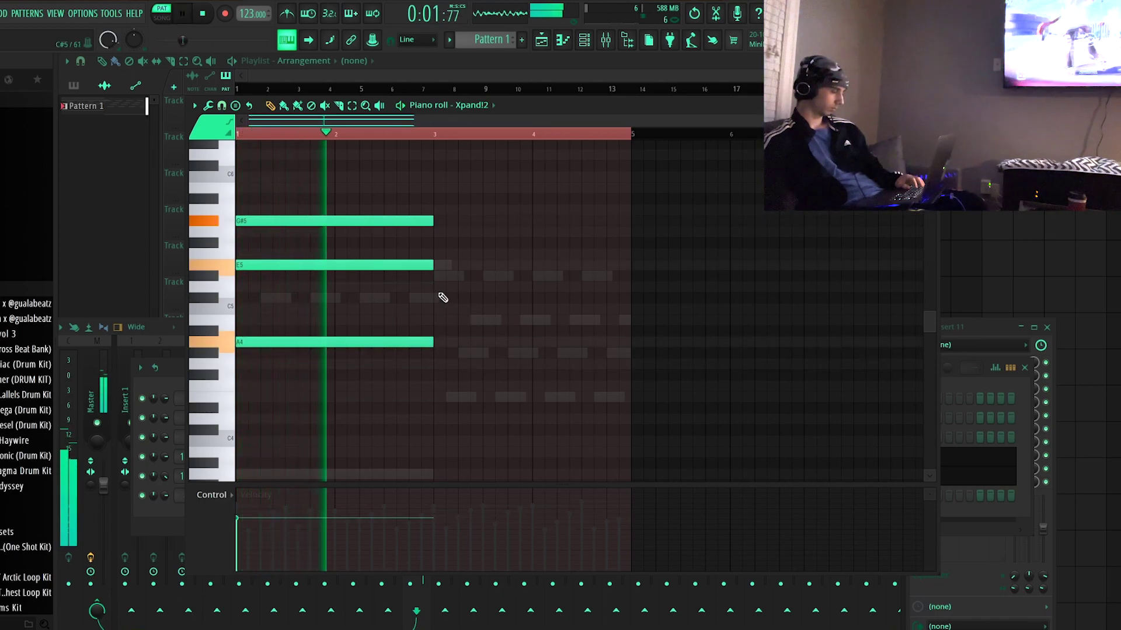
Add a second two-bar chord of D#5, B4 and E4 across bars 3 and 4 in Xpand!2.
click(438, 276)
drag(443, 310, 433, 322)
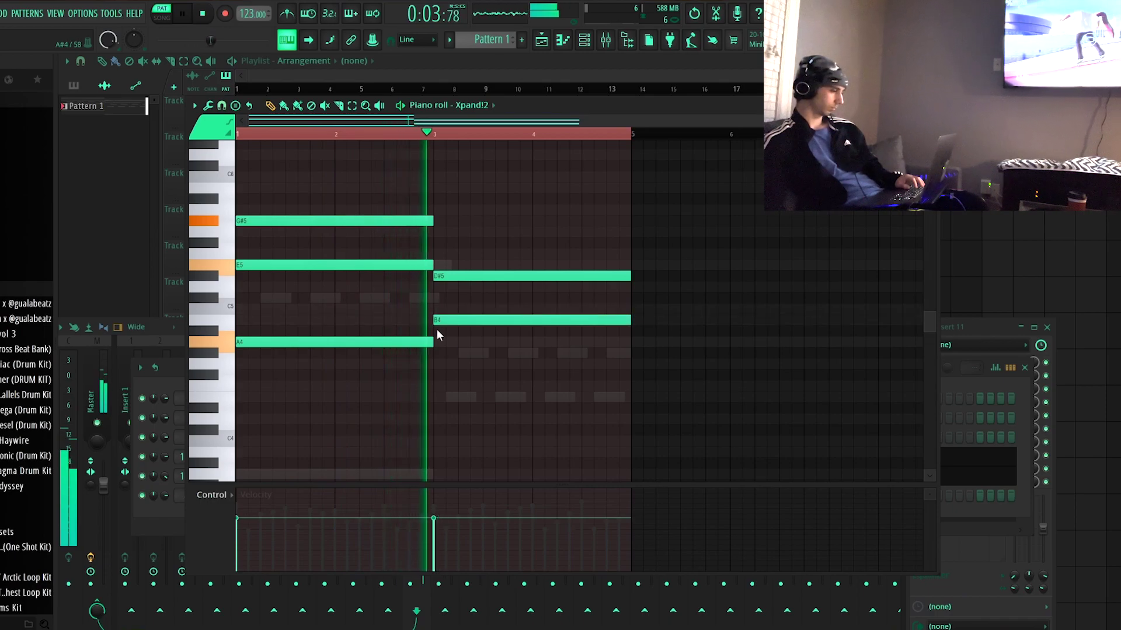
click(439, 397)
key(space)
drag(439, 395, 433, 397)
key(space)
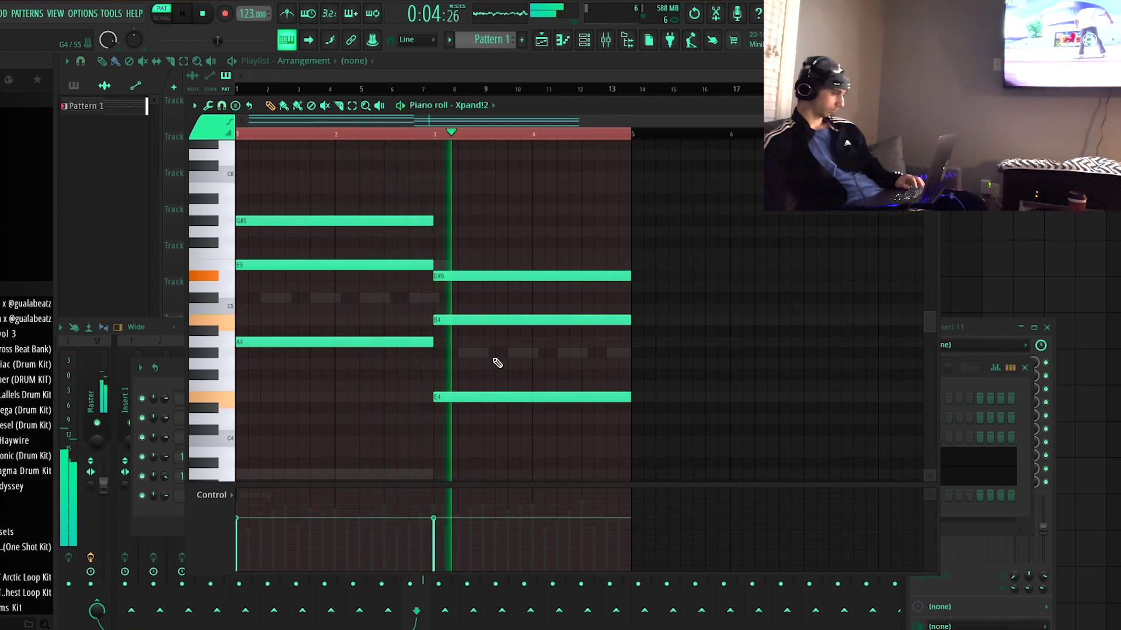
Transpose both Xpand!2 chords up one octave.
scroll(497, 363, down, 2)
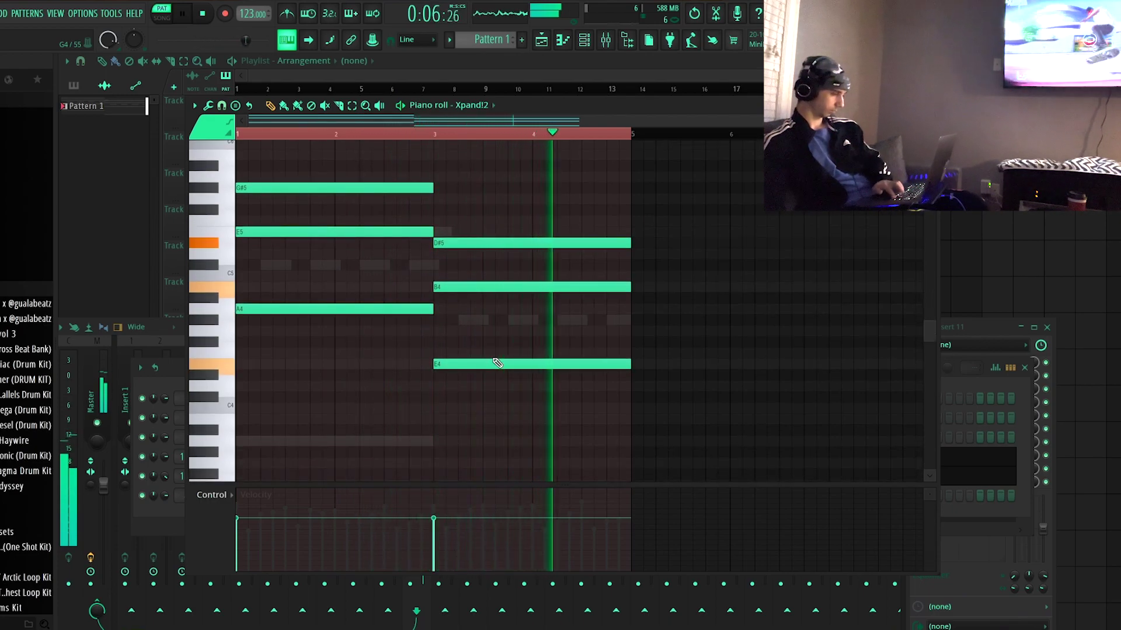
scroll(519, 326, down, 2)
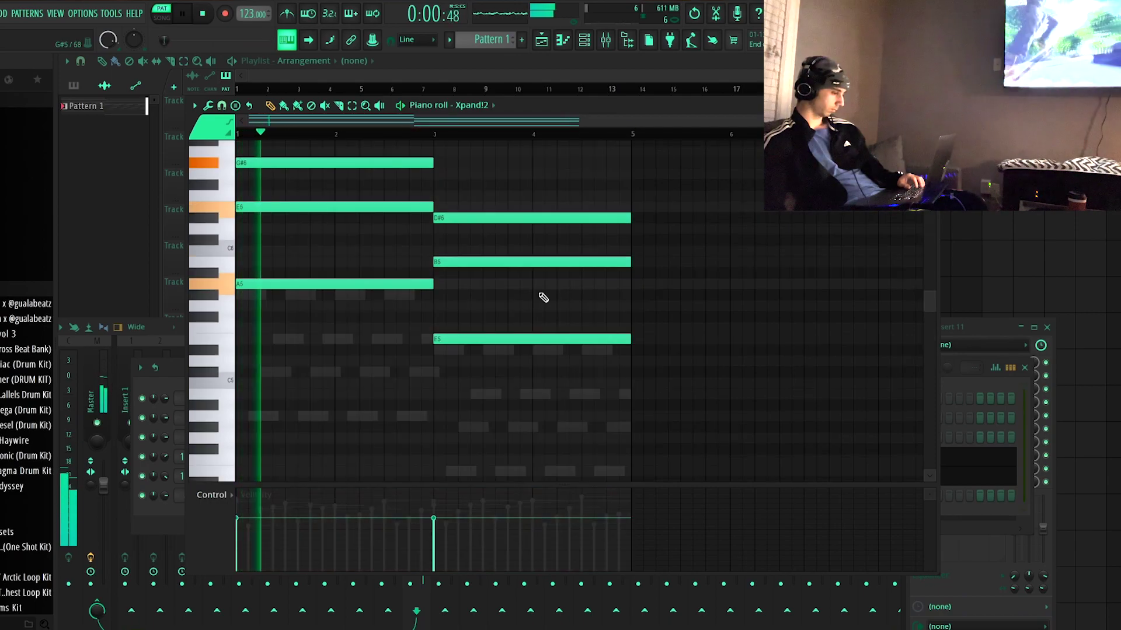
scroll(583, 309, up, 6)
Load ValhallaShimmer in slot 3 of Insert 11 and close its window.
click(978, 329)
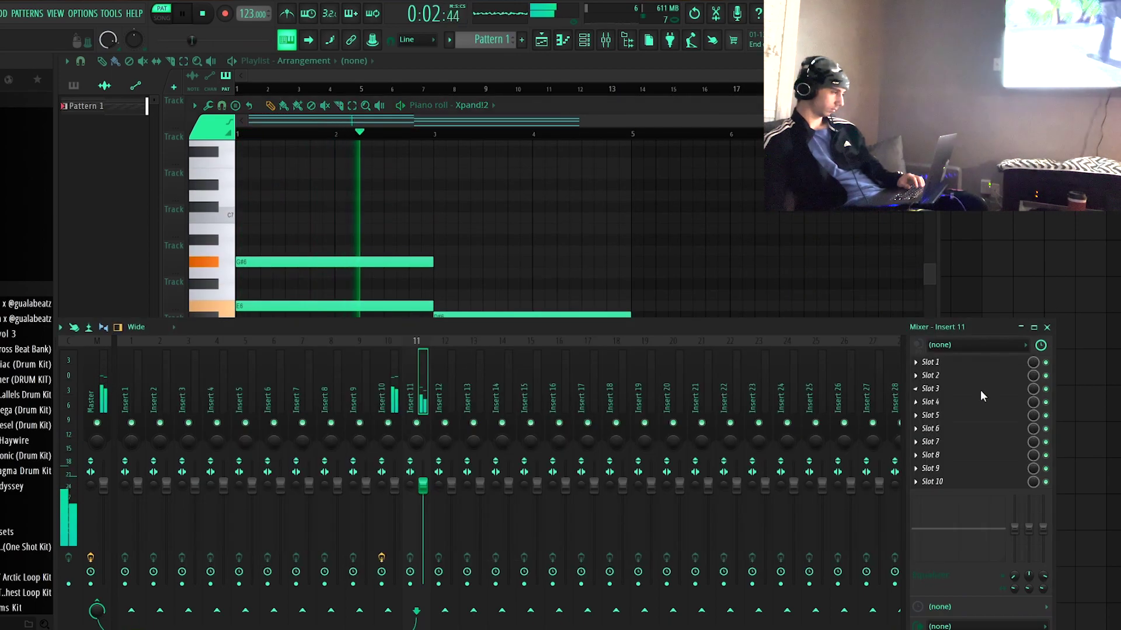
click(983, 390)
mouse_move(981, 395)
click(674, 570)
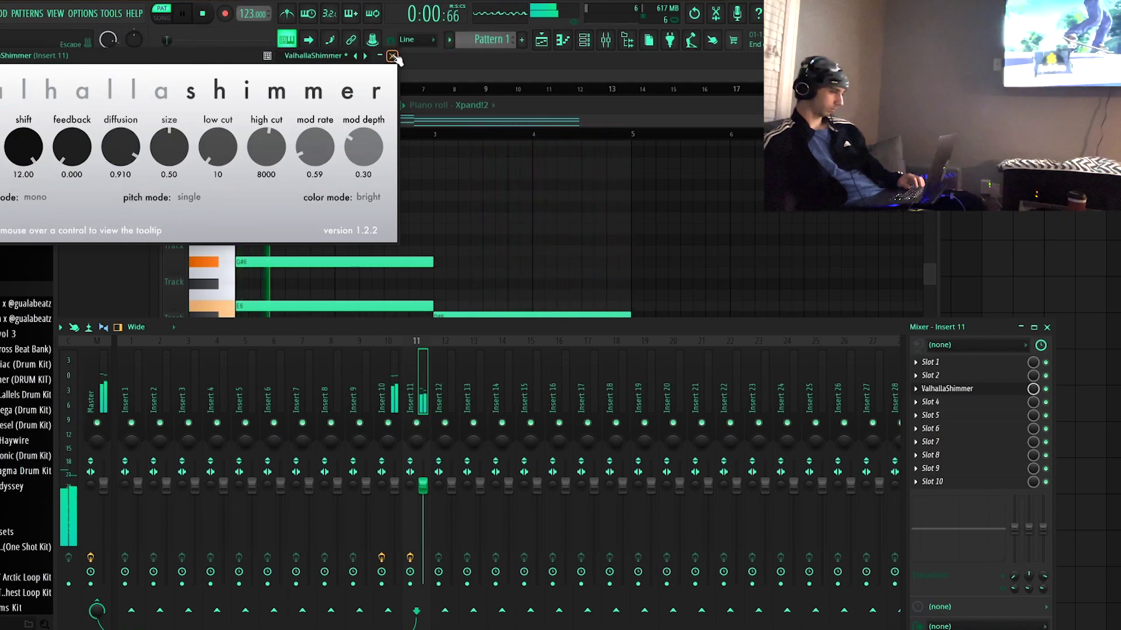
click(393, 56)
Load Ozone Imager 2 in slot 5 of Insert 11 and widen the stereo width to 37%.
click(933, 415)
click(642, 368)
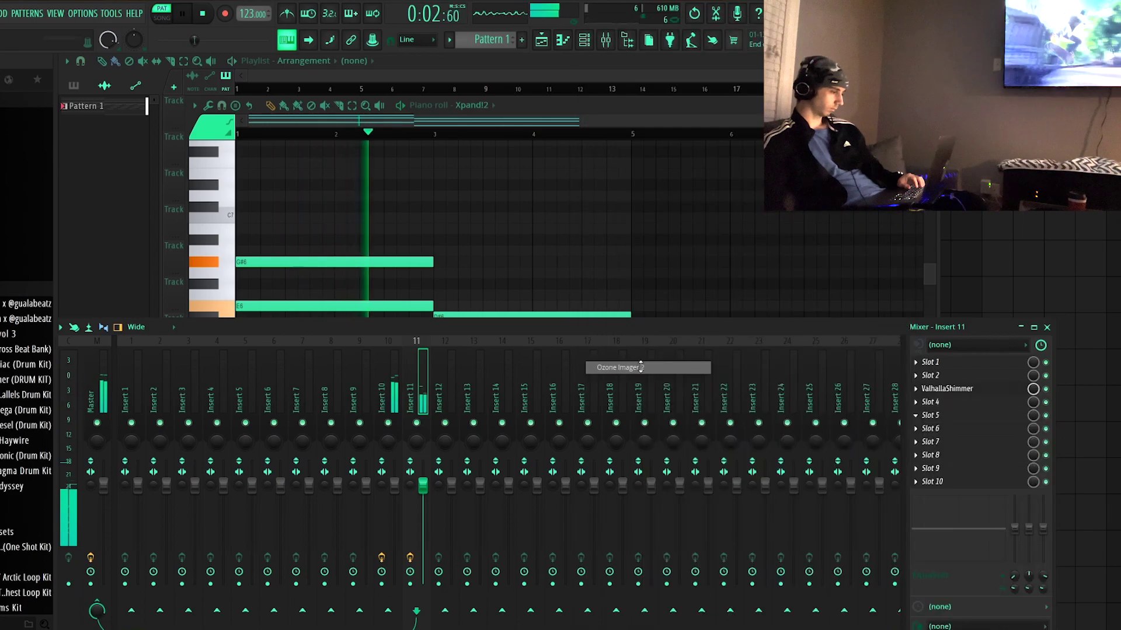
drag(377, 231, 377, 208)
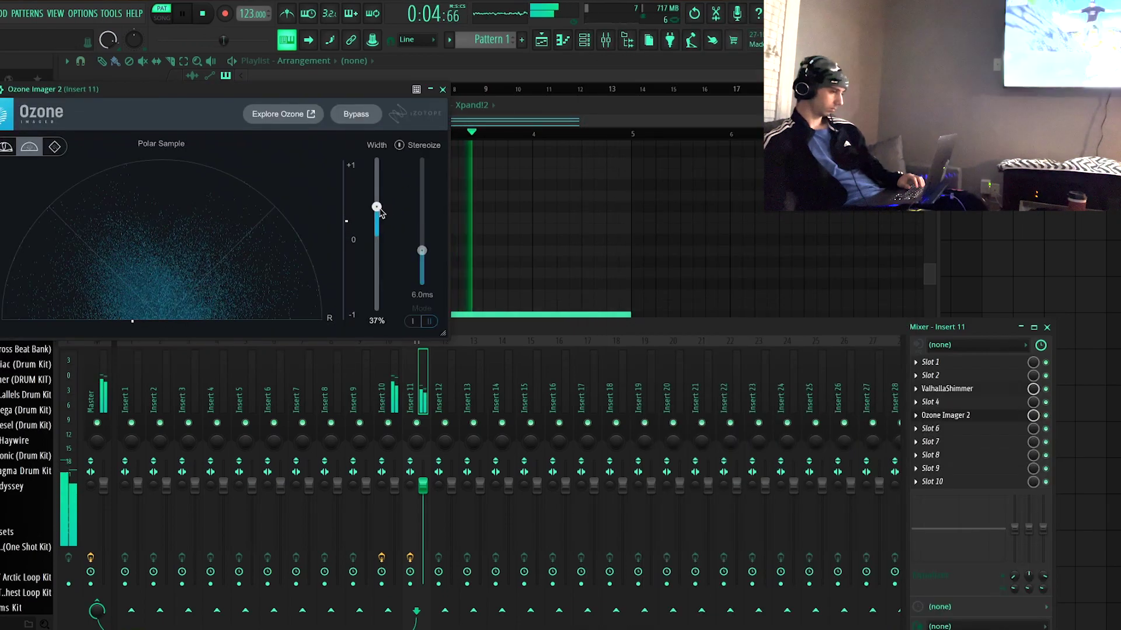
click(442, 89)
Load Fruity parametric EQ 2 in slot 9 of Insert 10.
click(401, 391)
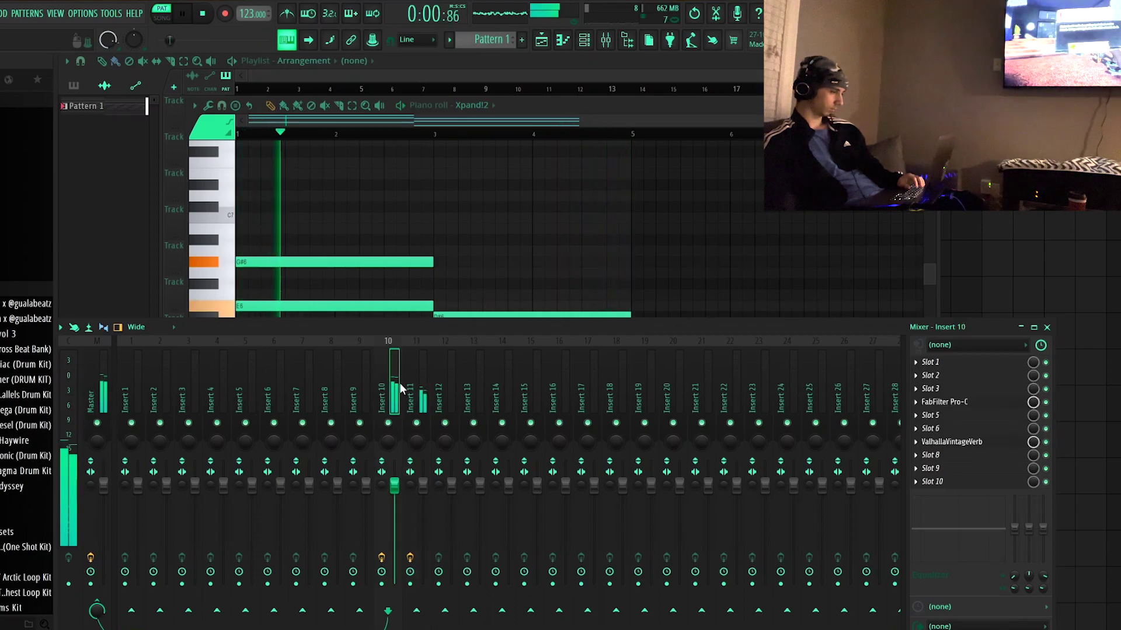
click(915, 390)
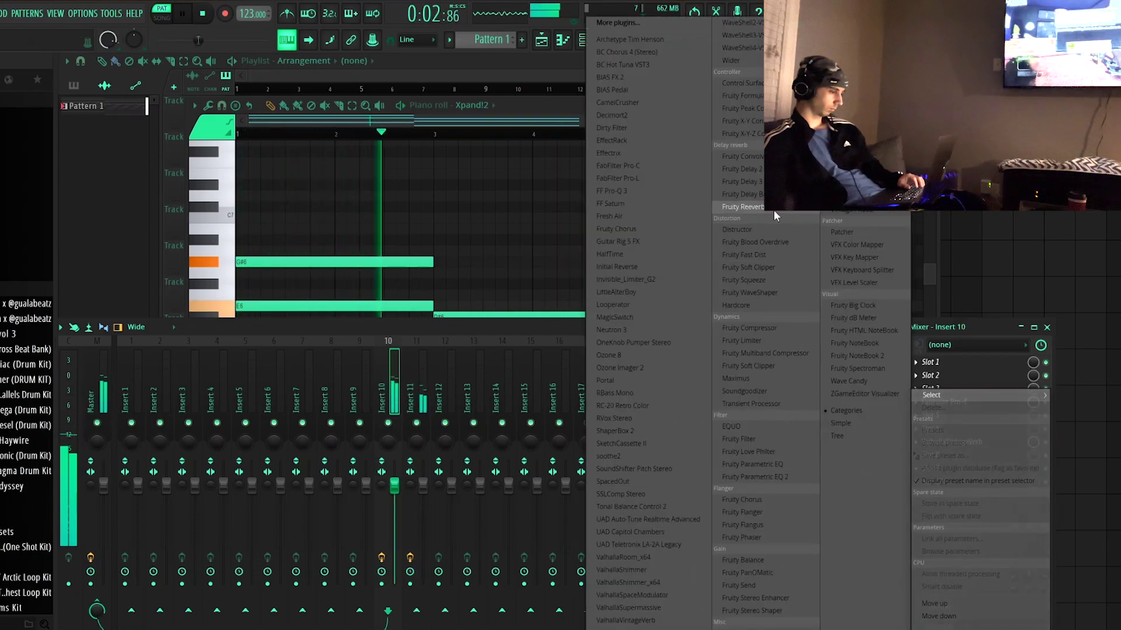
click(750, 477)
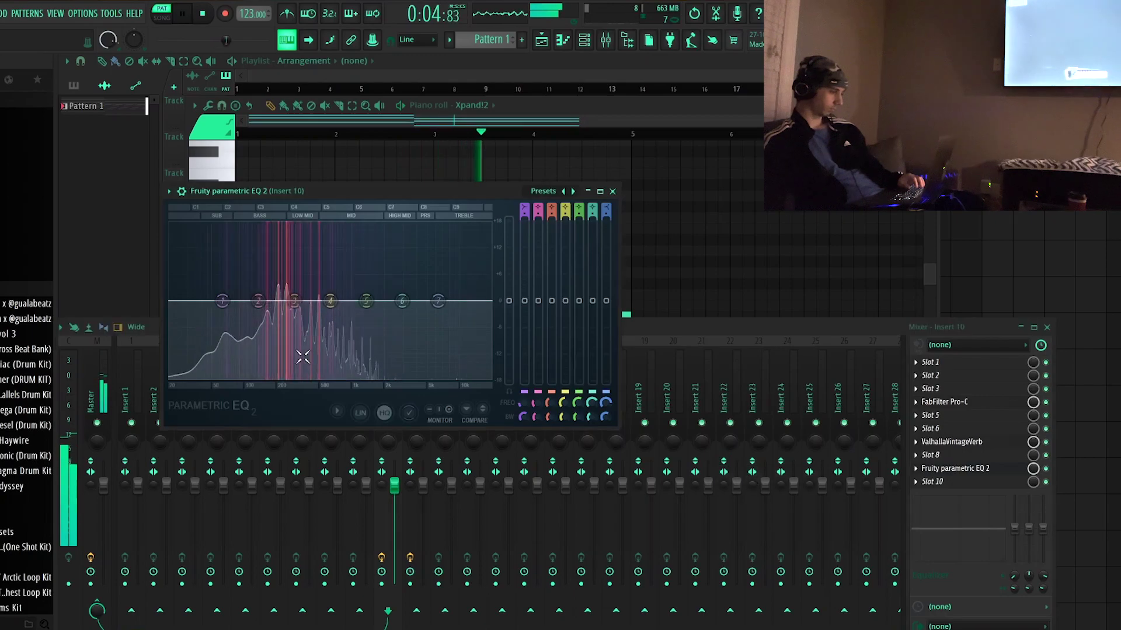
Roll off the lows with EQ band 1 as a gentle high-pass, and move band 2 lower in frequency and gain.
drag(222, 301, 252, 378)
drag(258, 302, 226, 316)
drag(524, 215, 524, 203)
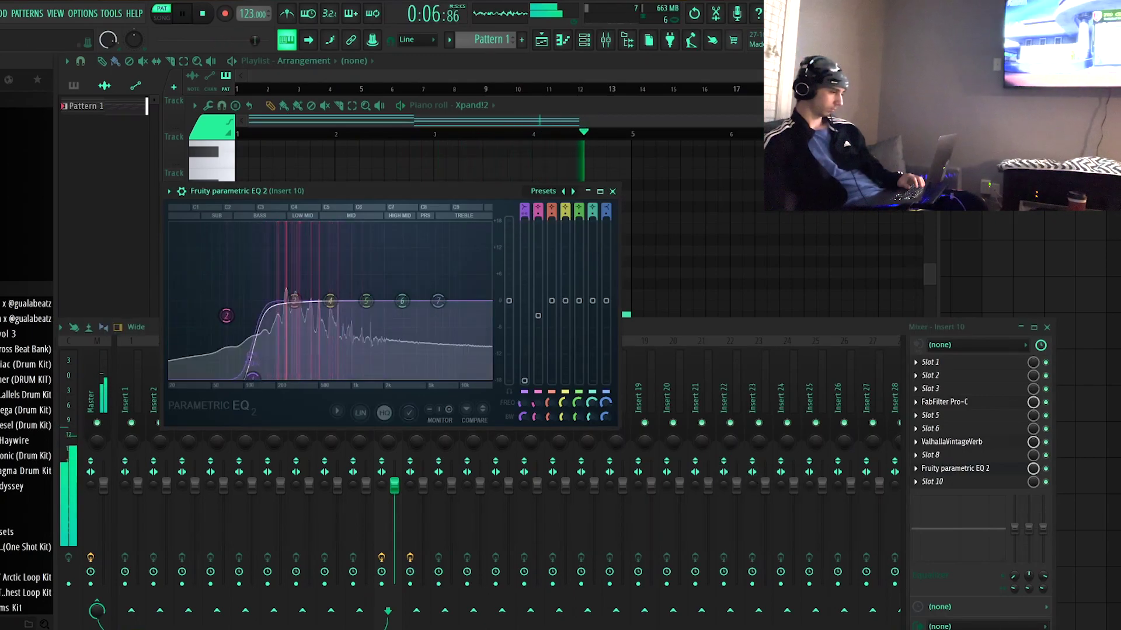
drag(263, 380, 242, 381)
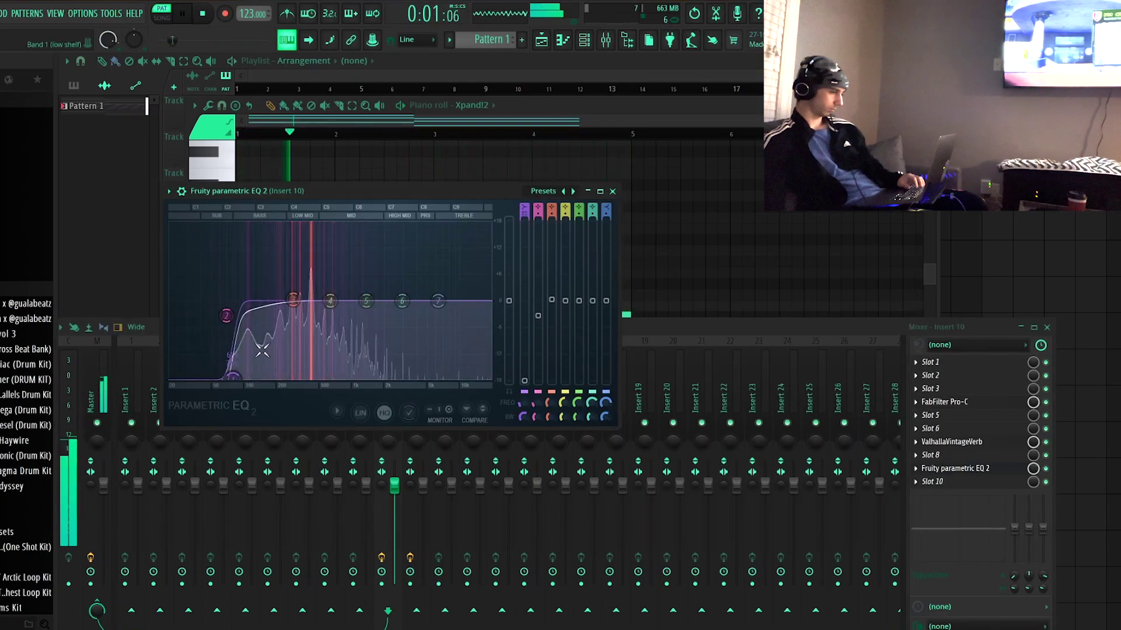
drag(524, 213, 524, 223)
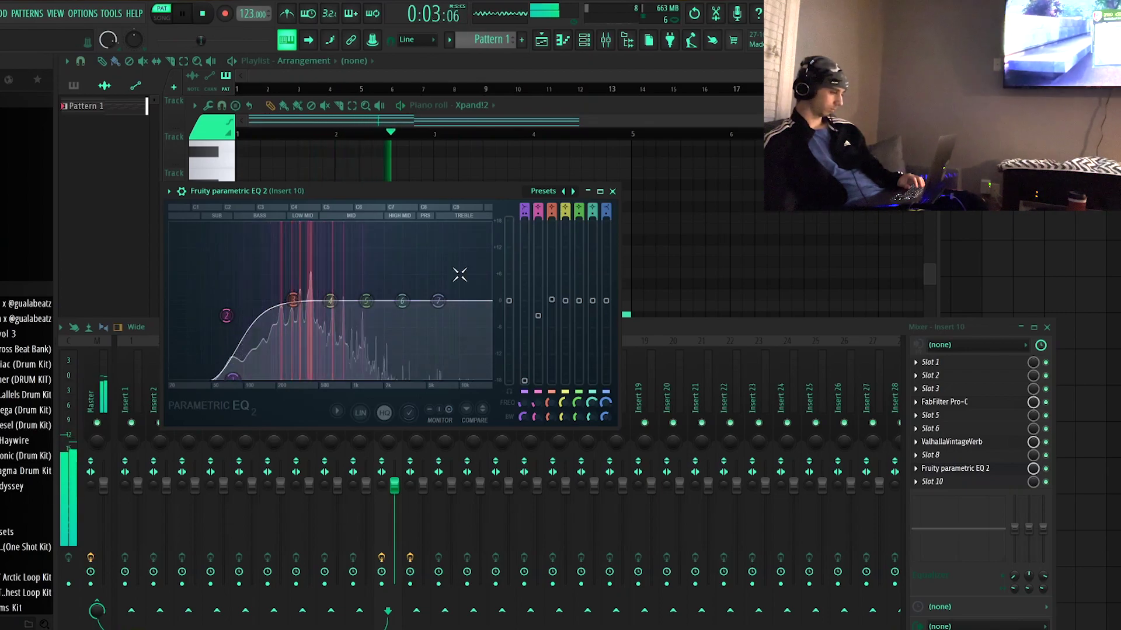
Load Ozone Imager 2 on Insert 10.
click(934, 389)
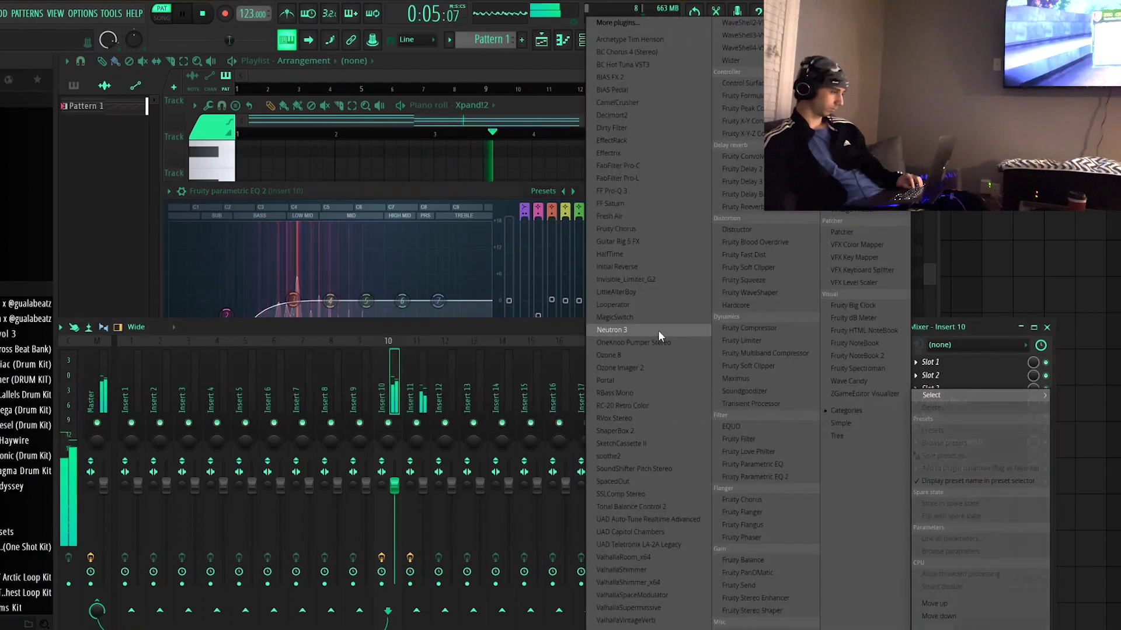
click(633, 366)
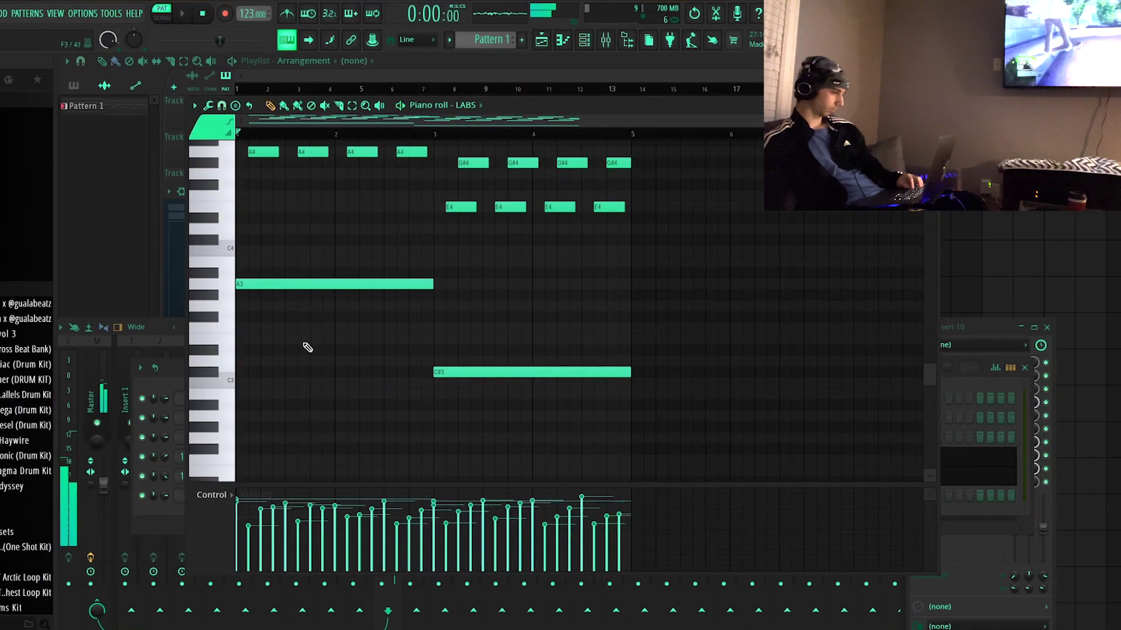
Add a two-bar A2 note an octave below the A3 bass note in the LABS piano roll.
click(327, 416)
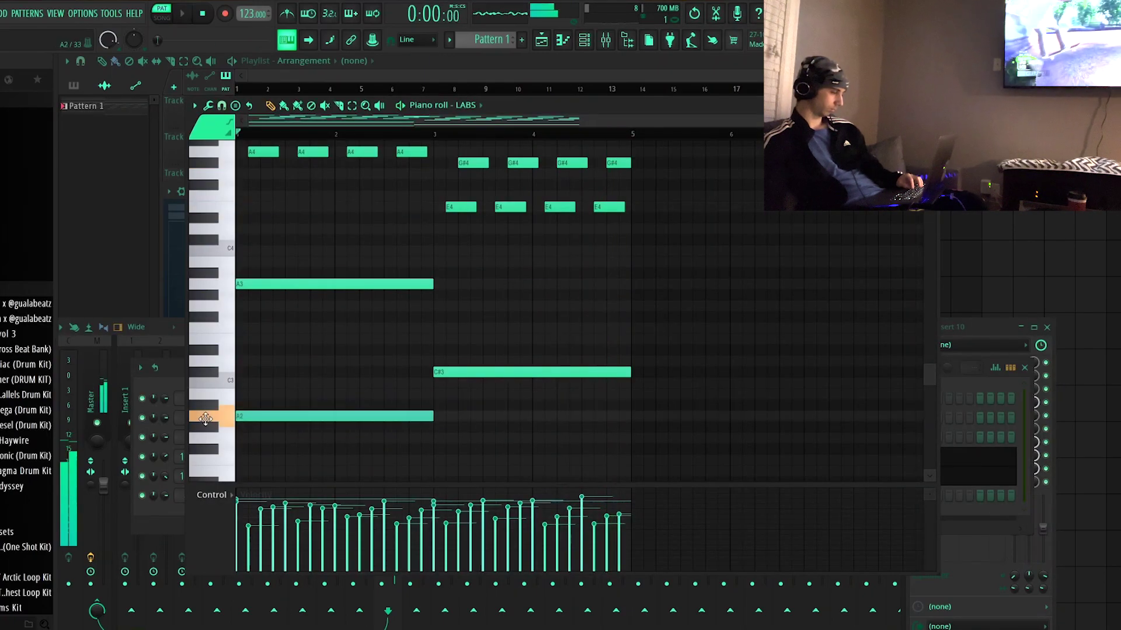
Add a two-bar C#2 note an octave below the C#3 bass note in the LABS piano roll.
scroll(373, 373, down, 3)
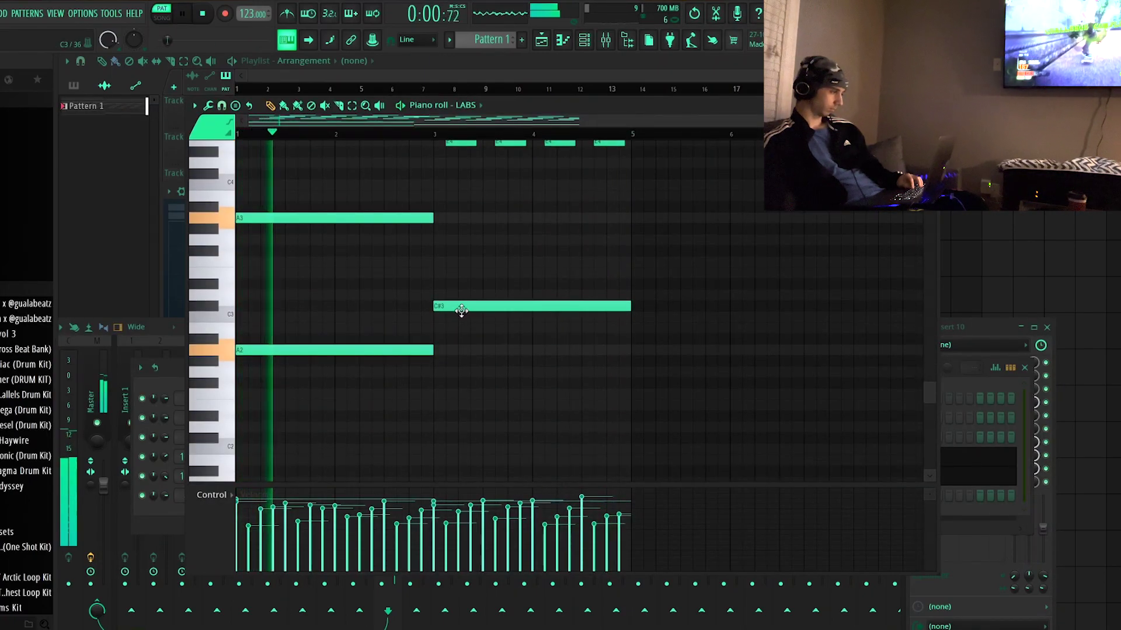
click(438, 439)
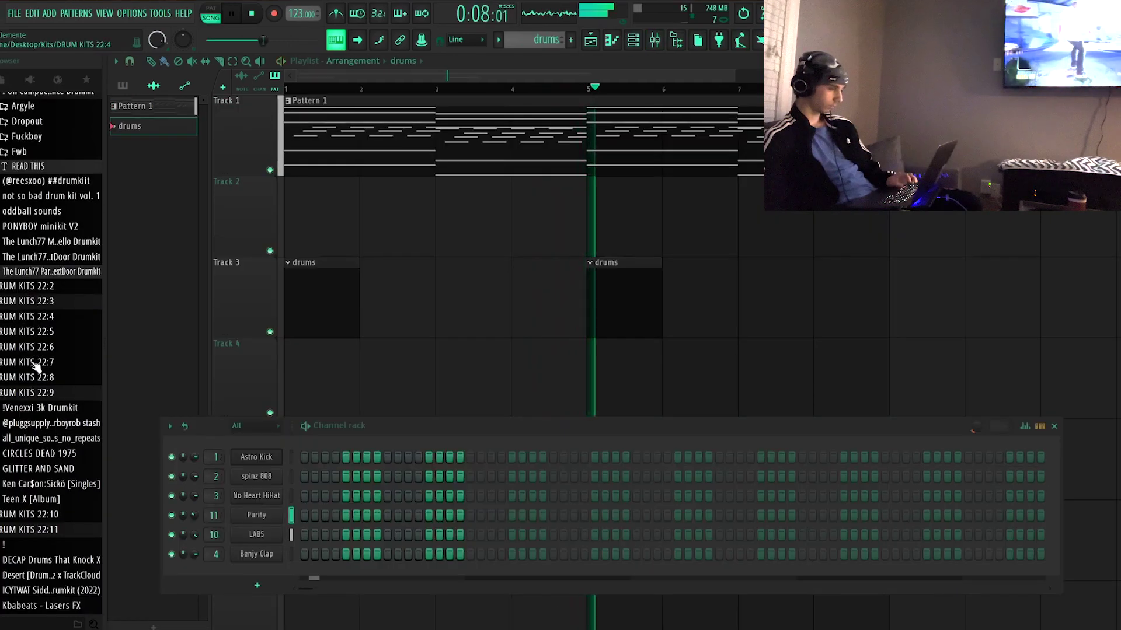
Collapse the open drum kit folders in the browser and open the sounds folder of Guala Kit 5.
scroll(35, 364, down, 2)
click(42, 463)
scroll(42, 465, down, 4)
click(41, 462)
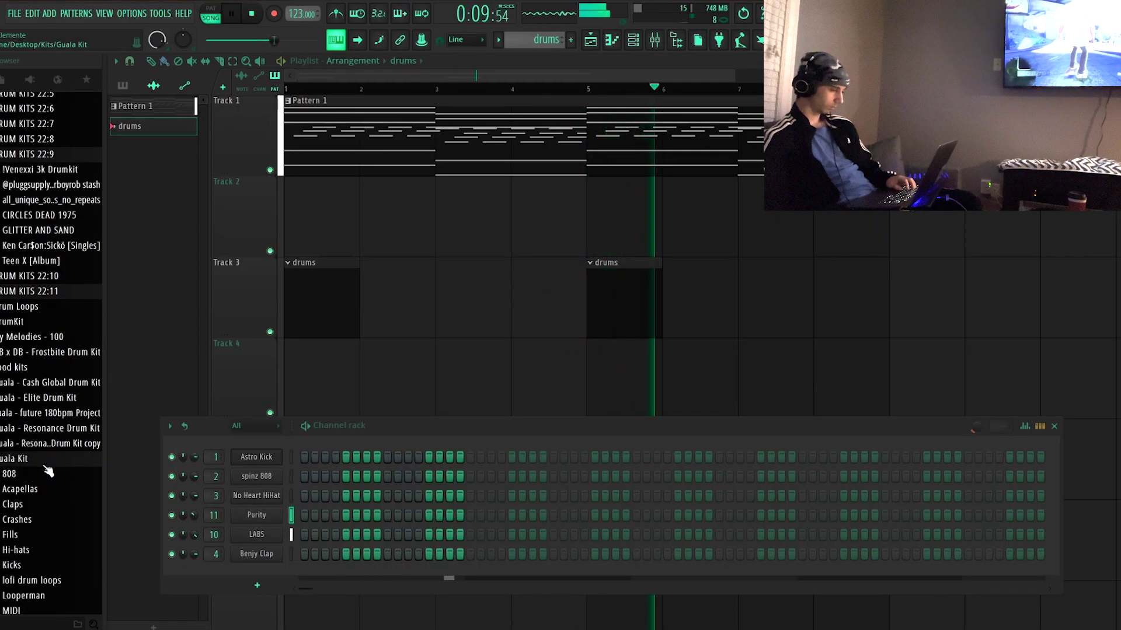
click(35, 464)
scroll(35, 465, down, 3)
click(48, 396)
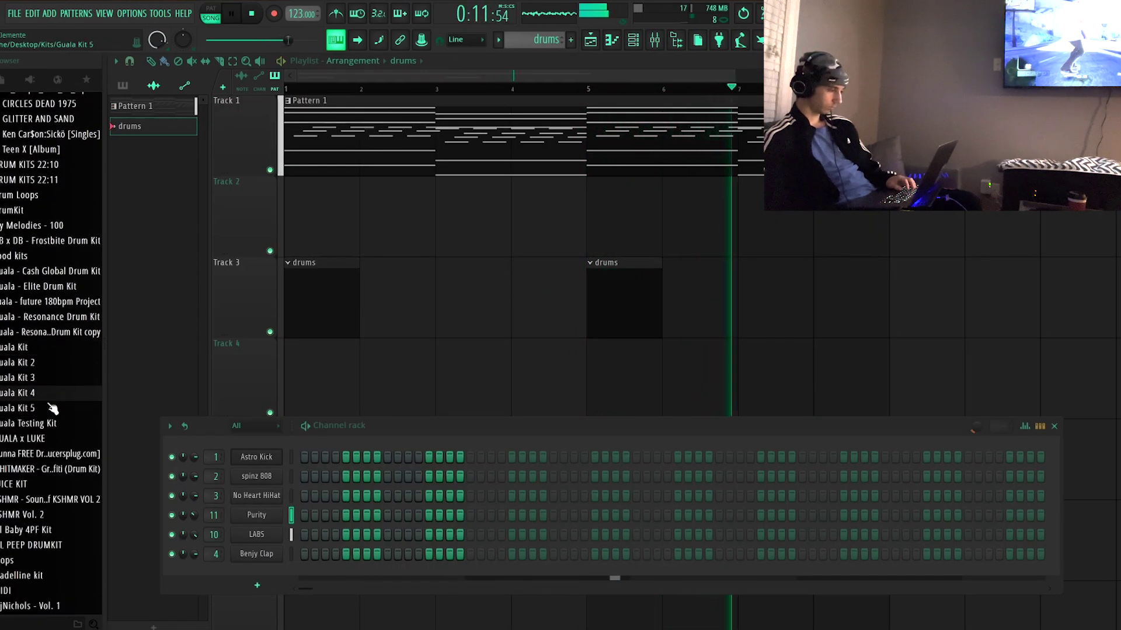
click(48, 409)
scroll(51, 413, down, 3)
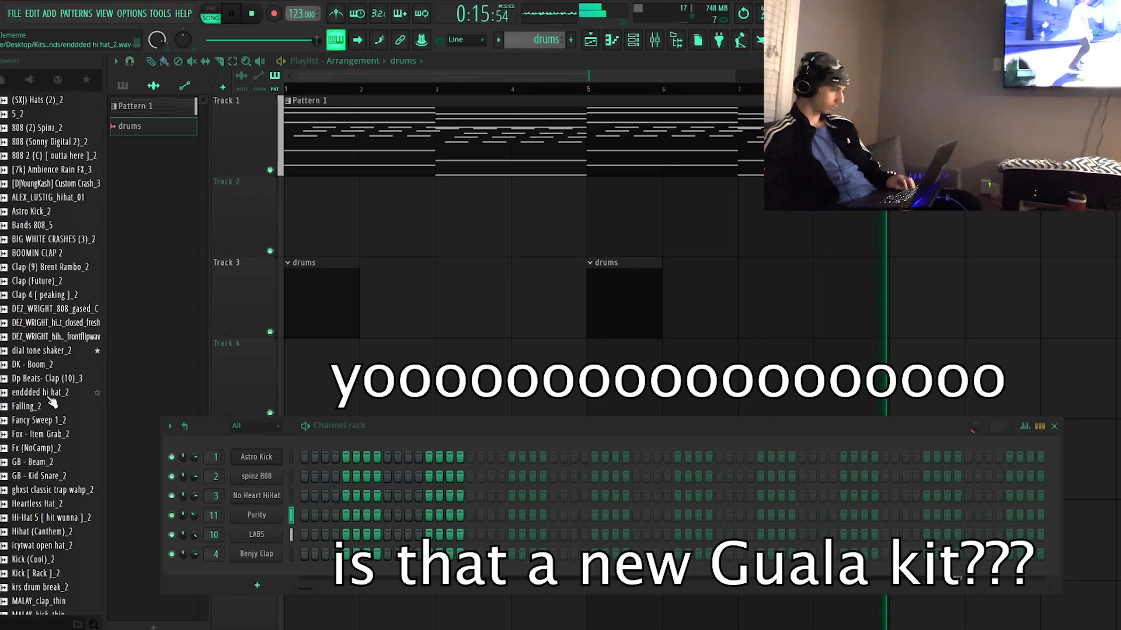
Load enddded hi hat_2 as a new channel and program a four-bar pattern with C5, A4, E4 and D#4 notes.
drag(228, 571, 229, 573)
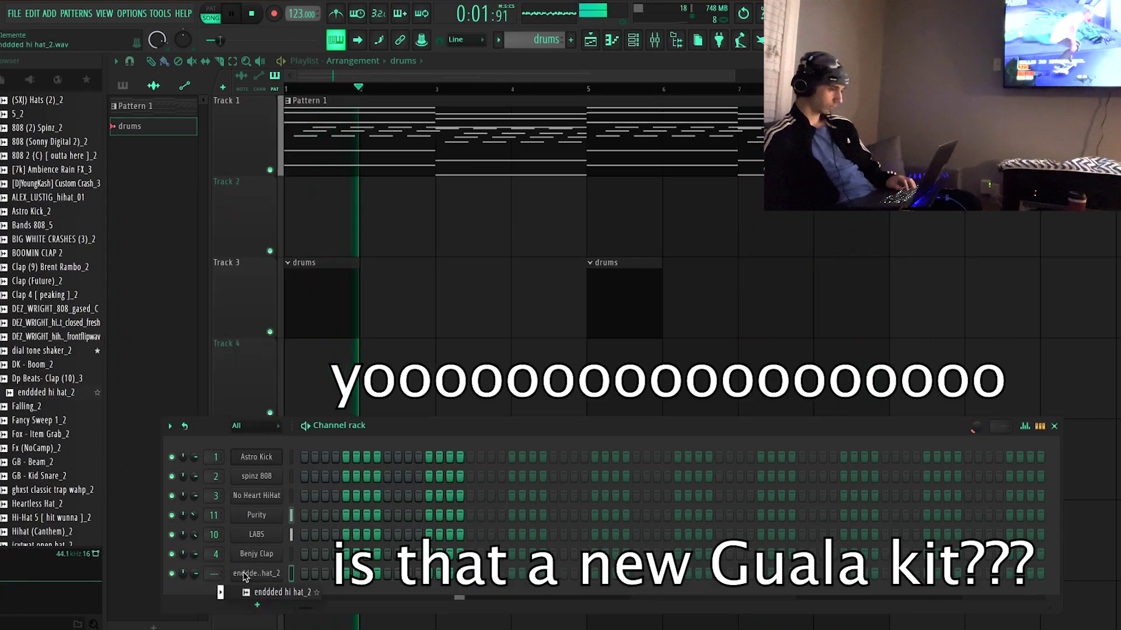
click(611, 40)
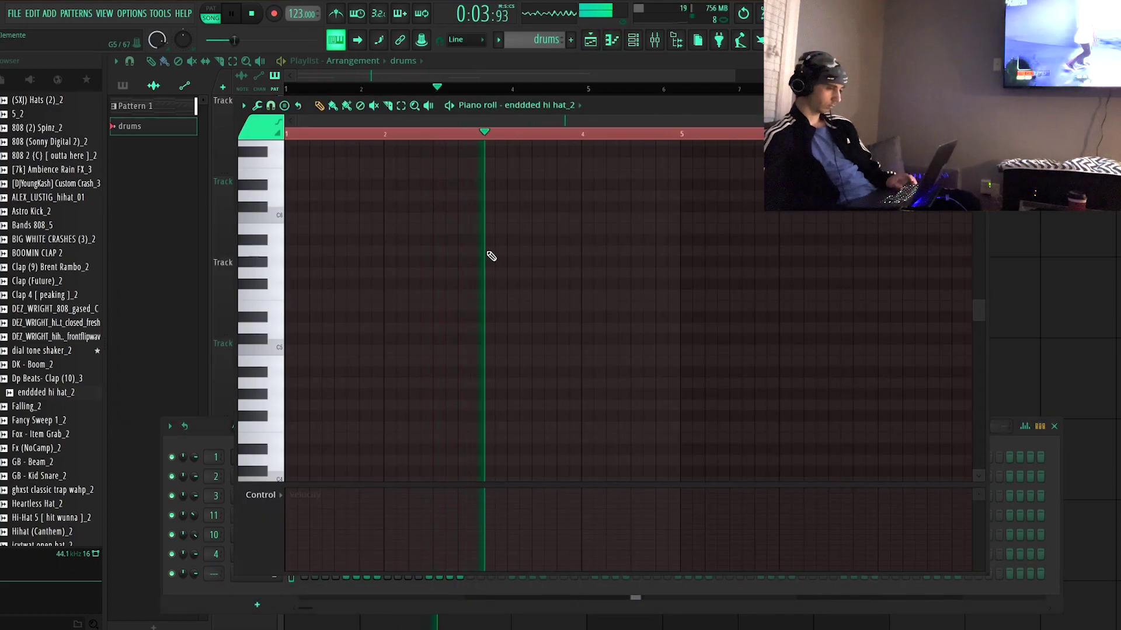
click(308, 354)
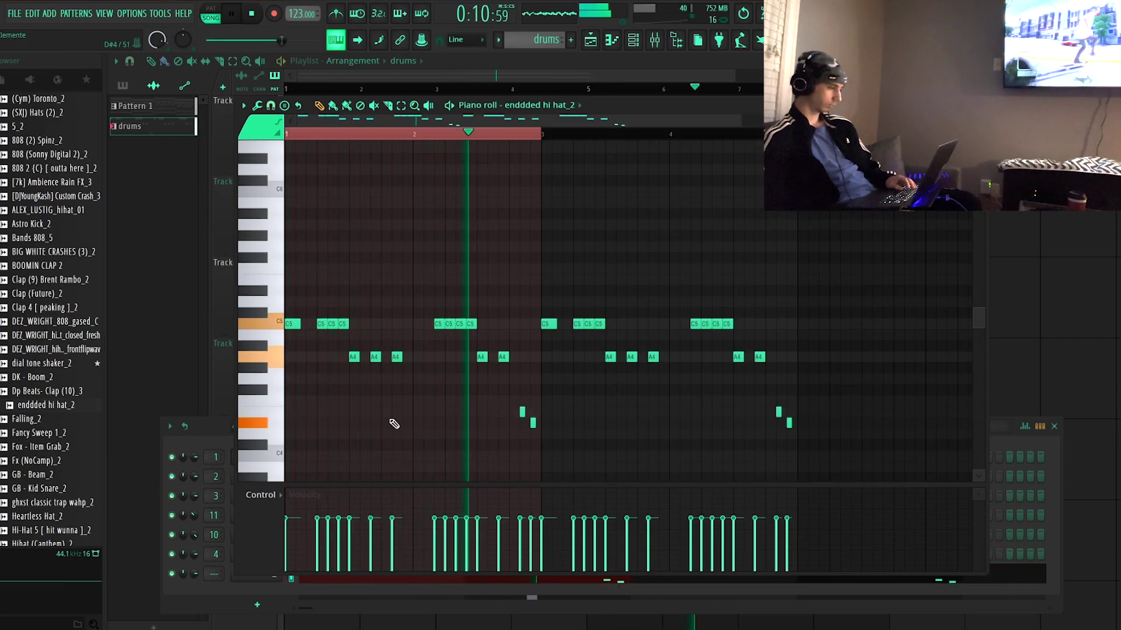
Audition samples from the kit and add Perc (MagicCity)_2 and Perc [ issa ]_2 as channels.
click(185, 587)
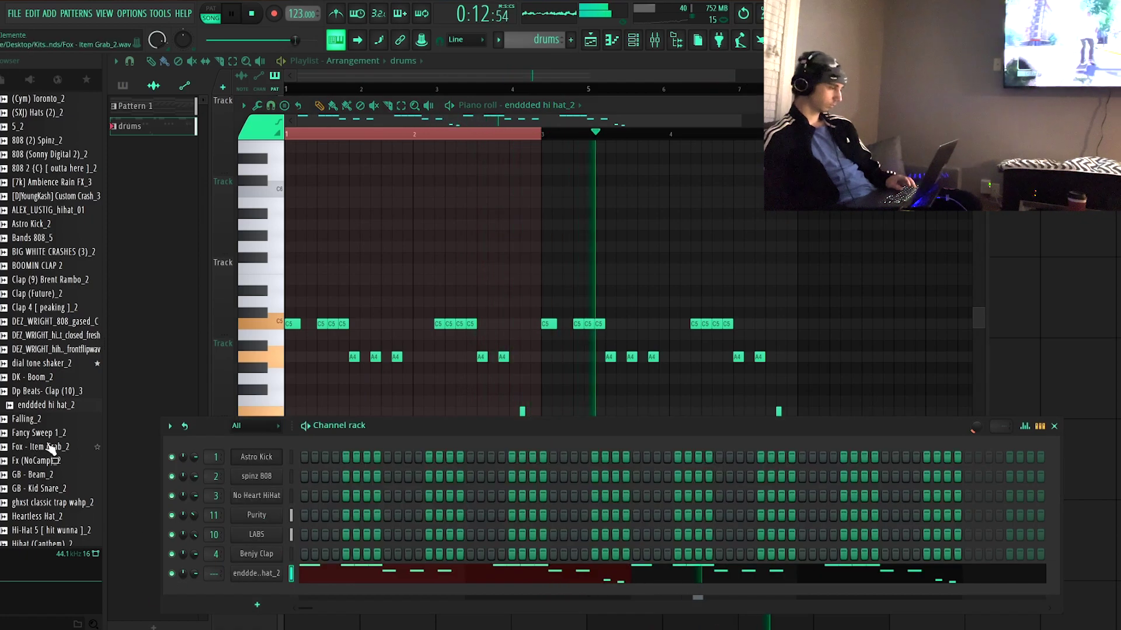
scroll(42, 447, up, 1)
click(56, 237)
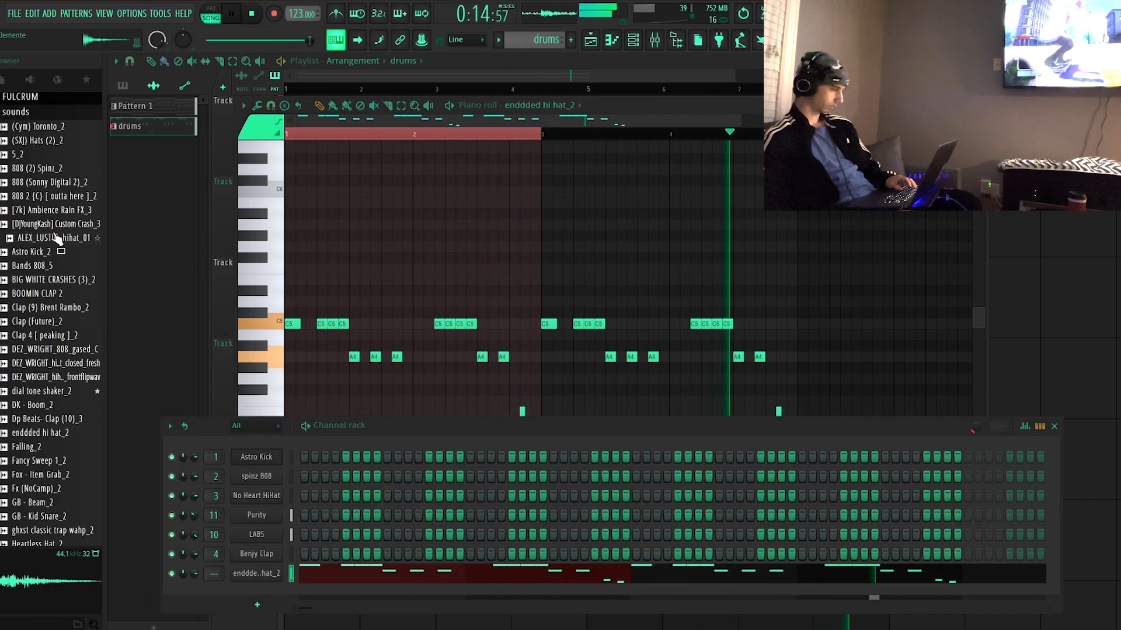
scroll(64, 444, down, 2)
click(76, 517)
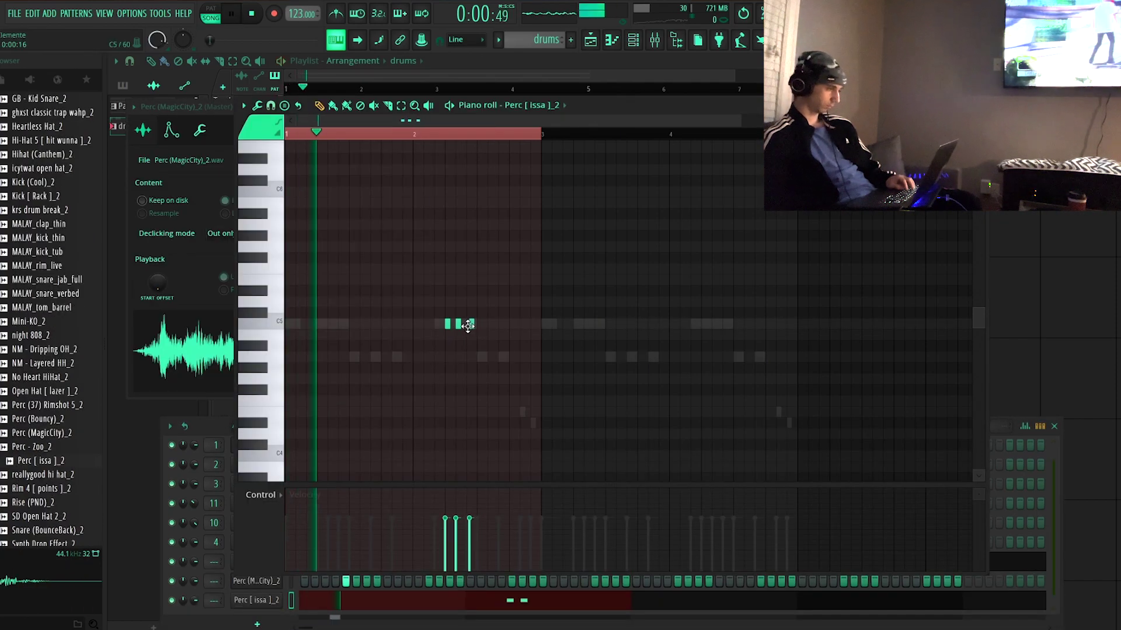
Program three C5 hits with rising velocities in bars 2 and 4 for Perc [ issa ]_2.
drag(468, 326, 465, 325)
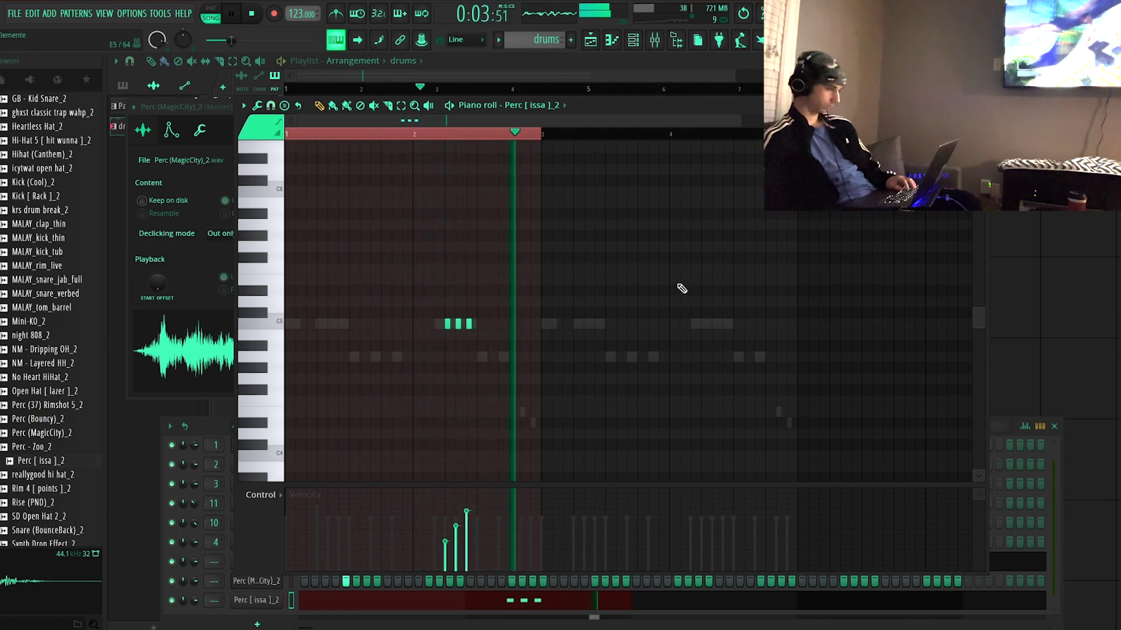
click(703, 325)
click(724, 324)
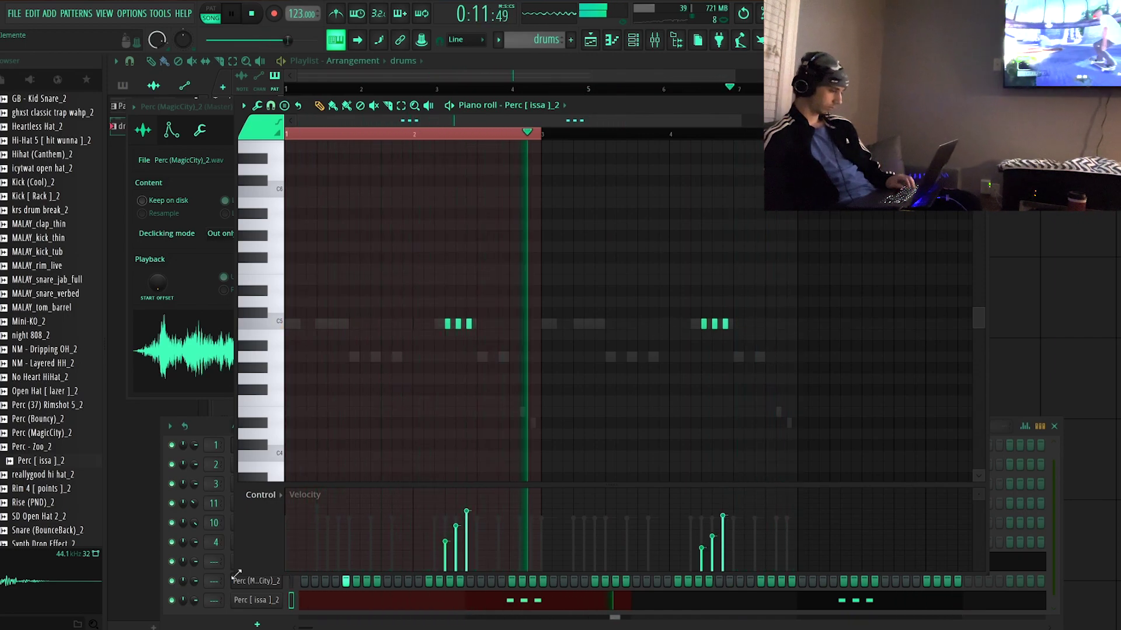
drag(415, 537, 488, 509)
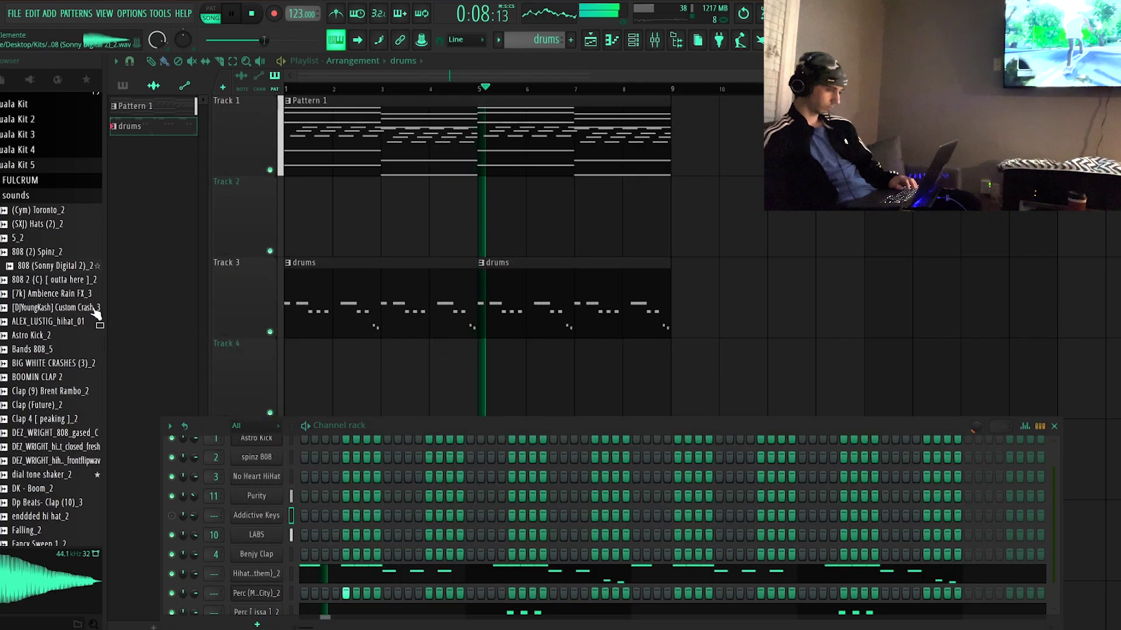
Replace the spinz 808 sample with 808 (Sonny Digital)_2 and place an A note at the start of bar 1.
drag(52, 266, 272, 462)
key(F7)
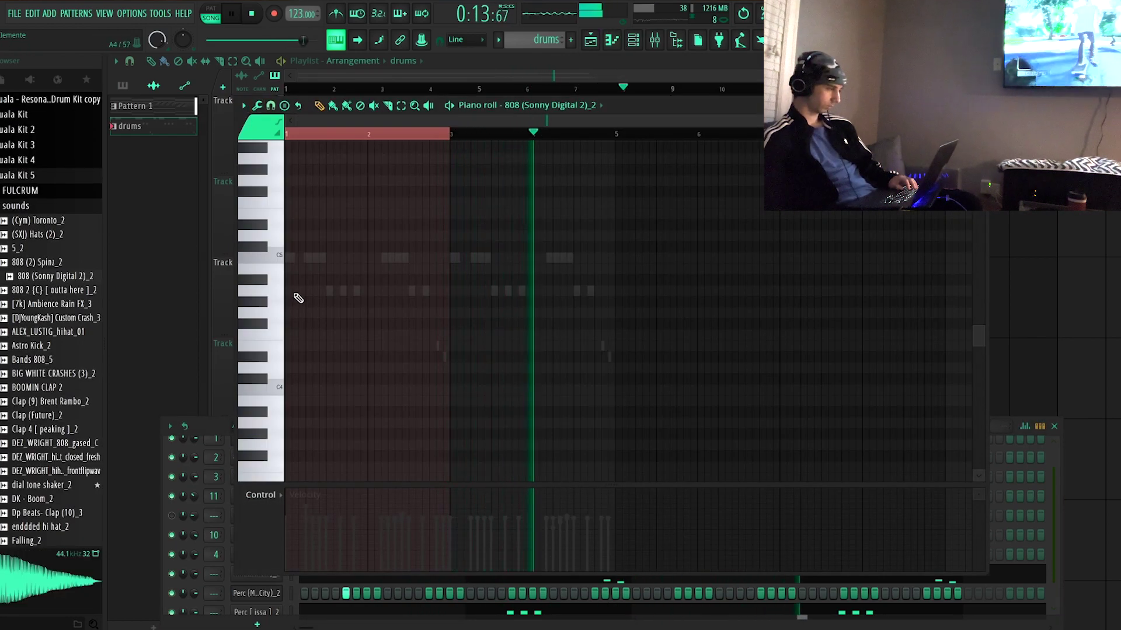
key(space)
click(296, 157)
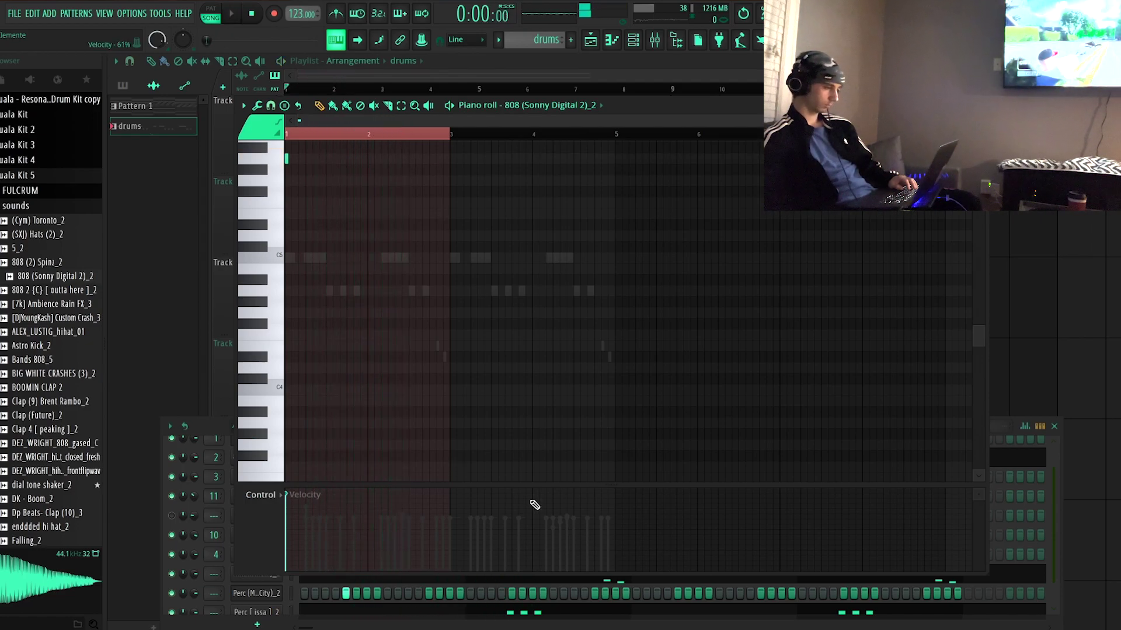
Select all hi-hat notes across the four bars, and add 808 notes on E5 in bar 2 and C#5 at bar 3.
right_click(482, 261)
right_click(482, 261)
key(ctrl+a)
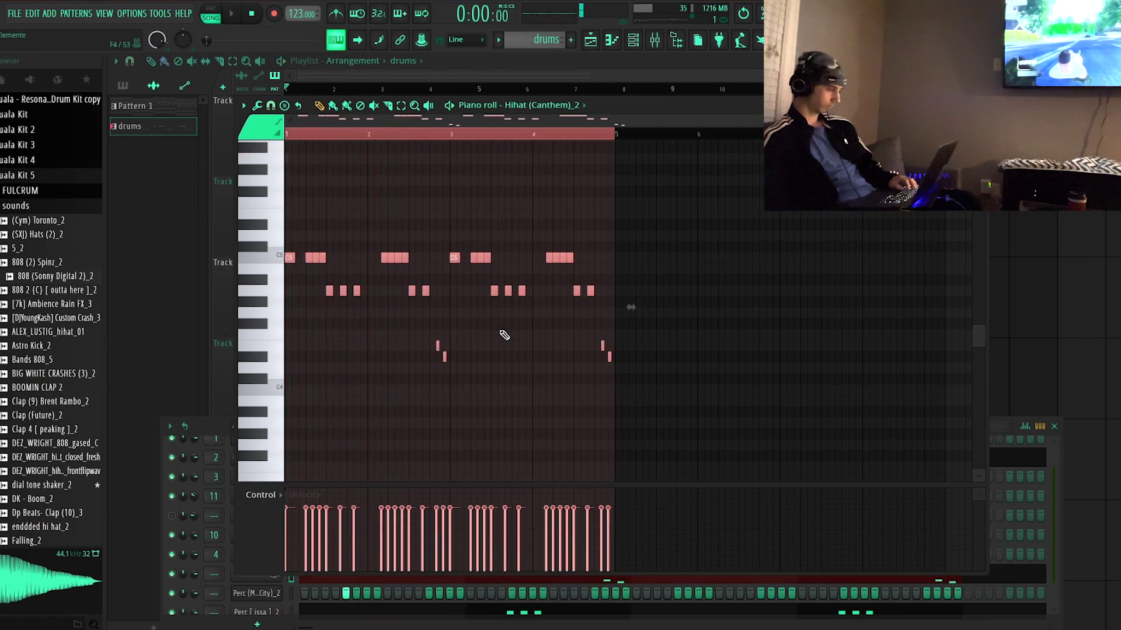
key(space)
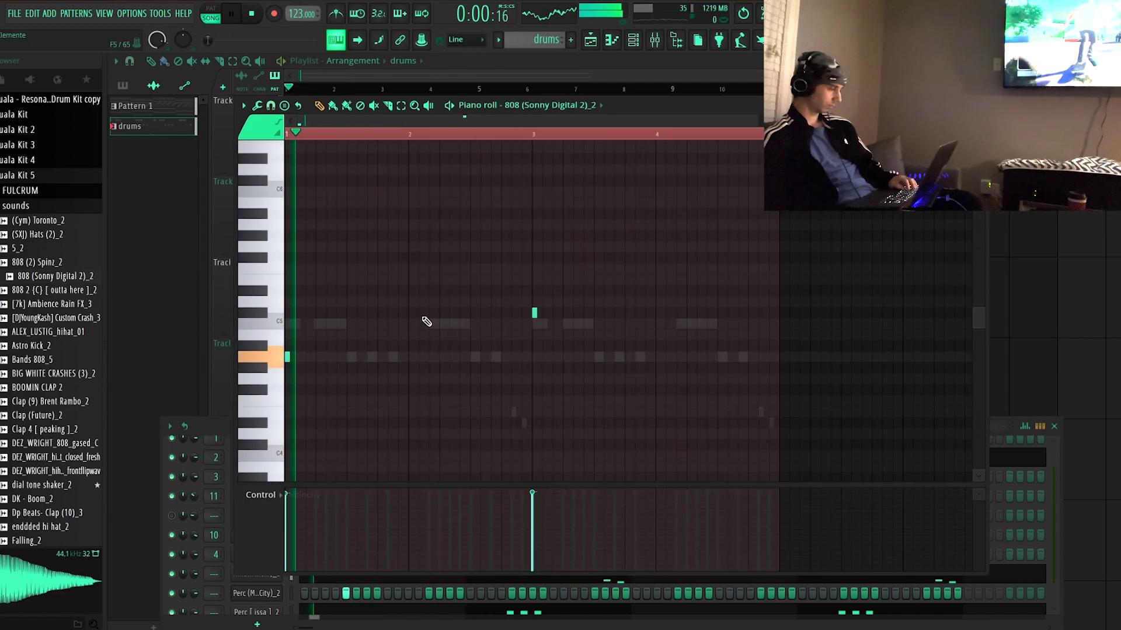
click(442, 359)
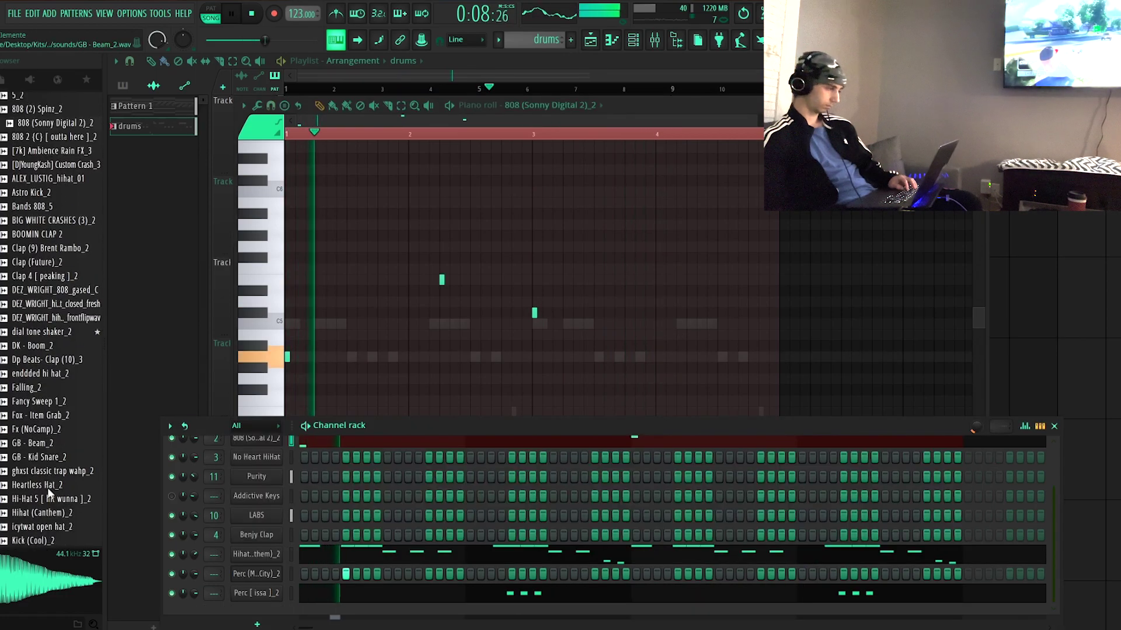
Add Kick [ Rack ]_2 as a channel routed to mixer track 1, with hits on steps 1, 21 and 33 matching the 808.
scroll(49, 485, down, 5)
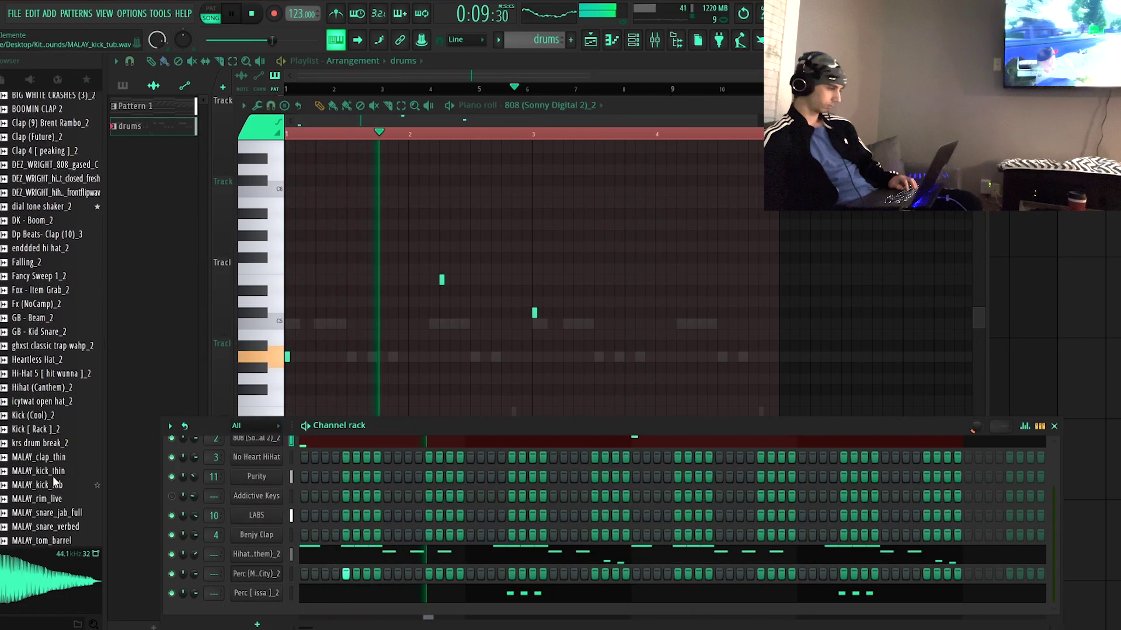
click(38, 430)
drag(265, 453, 215, 453)
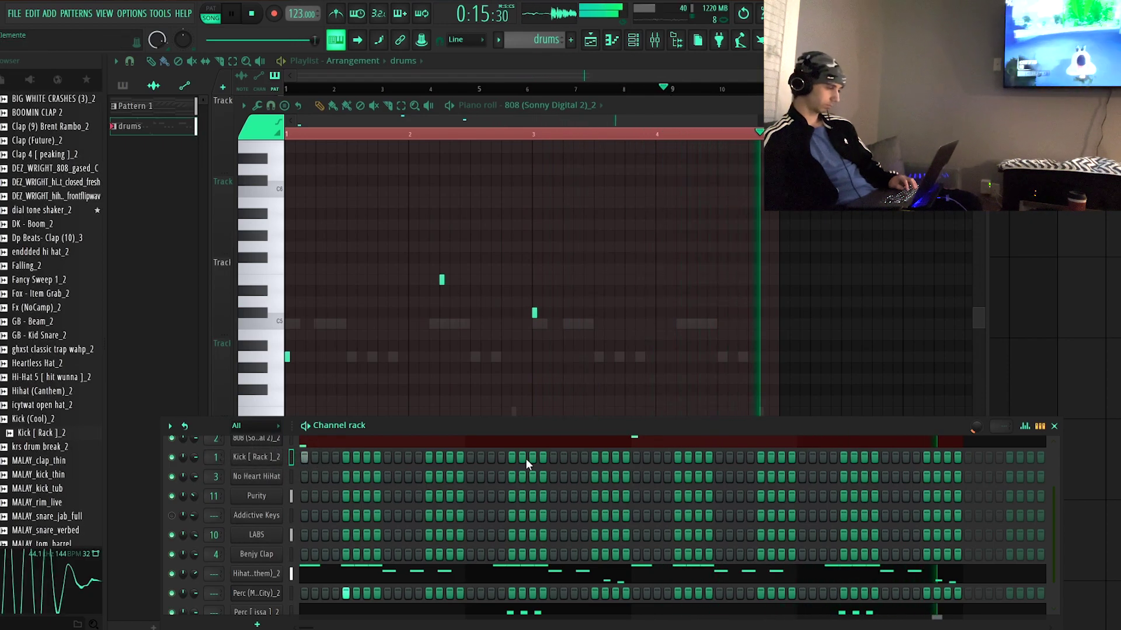
scroll(516, 505, up, 2)
click(635, 495)
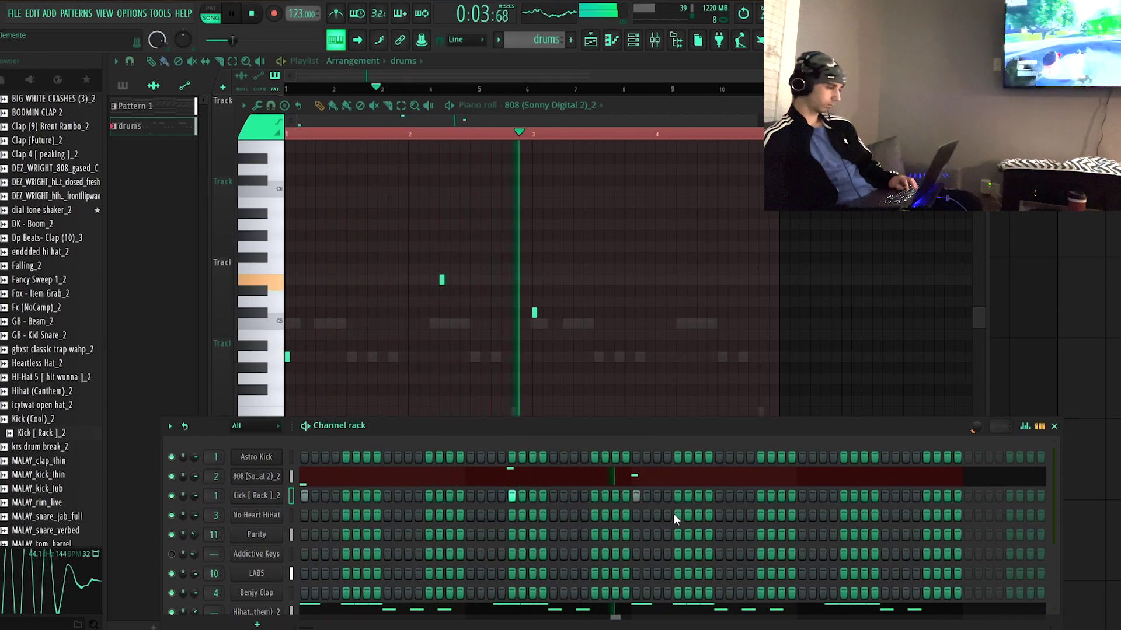
click(681, 484)
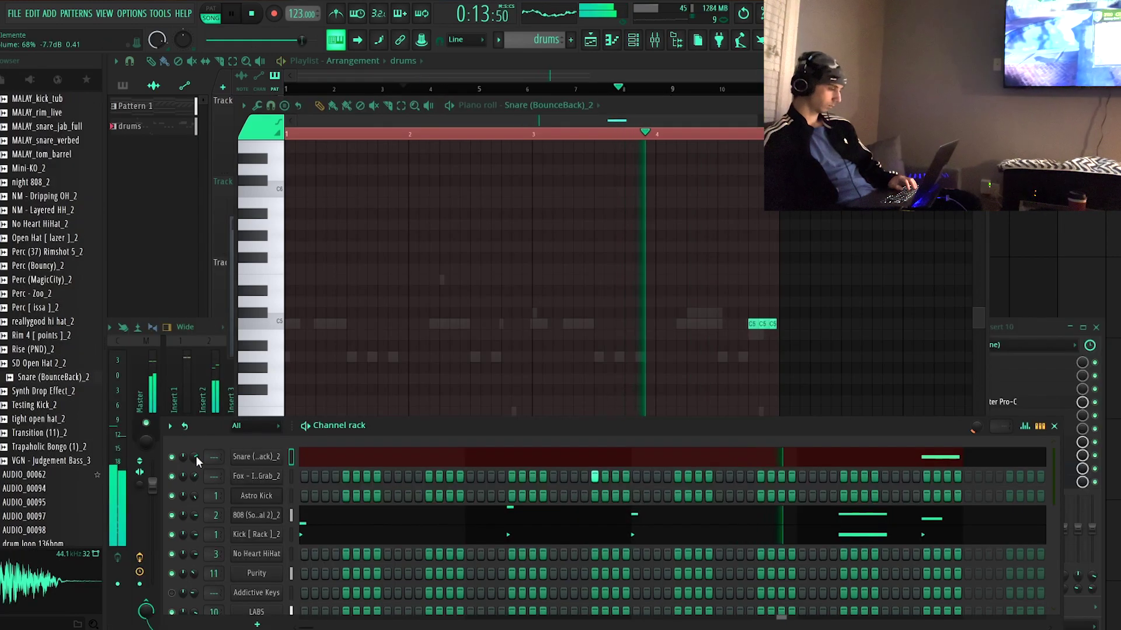
Audition the kit's clap samples and add Clap 4 [ peaking ]_2 as a new channel.
scroll(51, 394, up, 9)
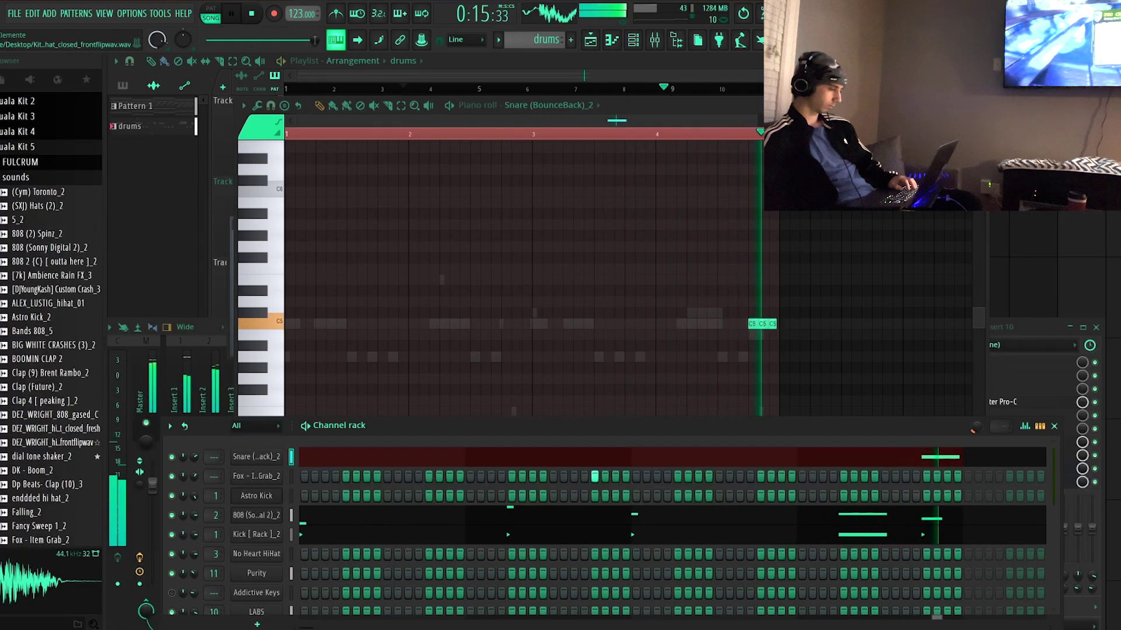
click(54, 378)
click(51, 404)
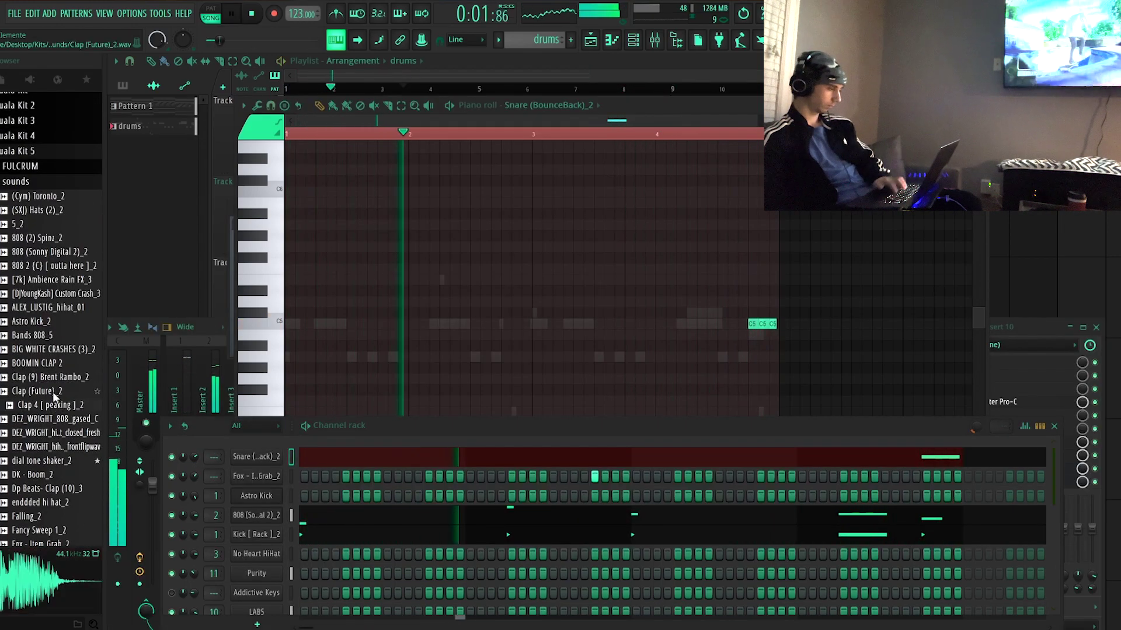
drag(53, 403, 231, 445)
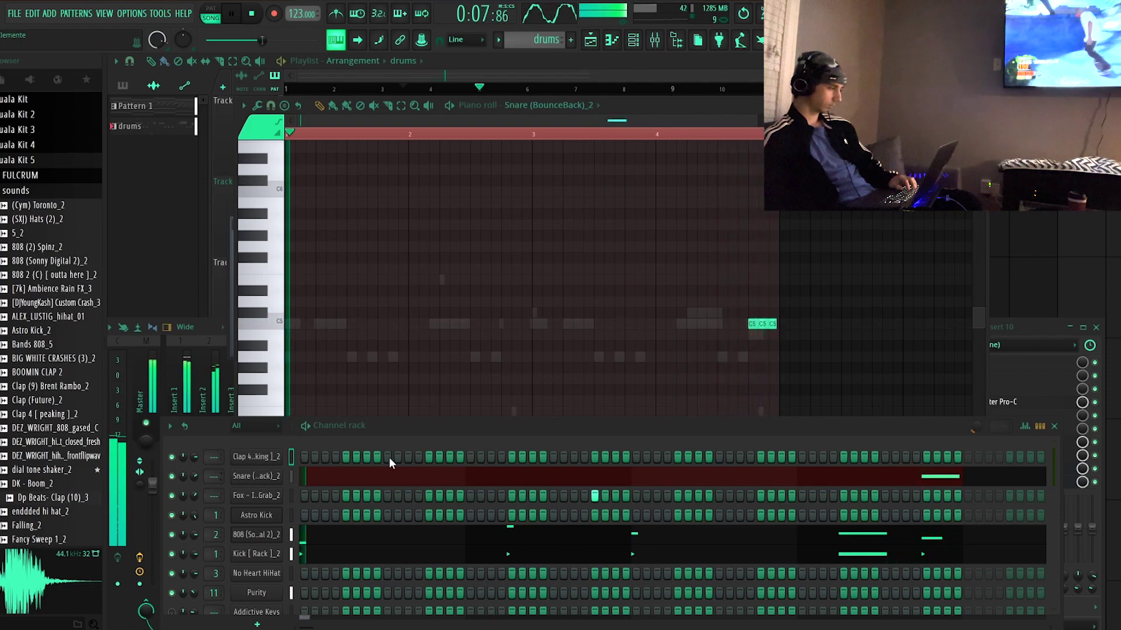
Place clap hits on steps 9, 25, 41 and 57 of the drums pattern.
click(388, 456)
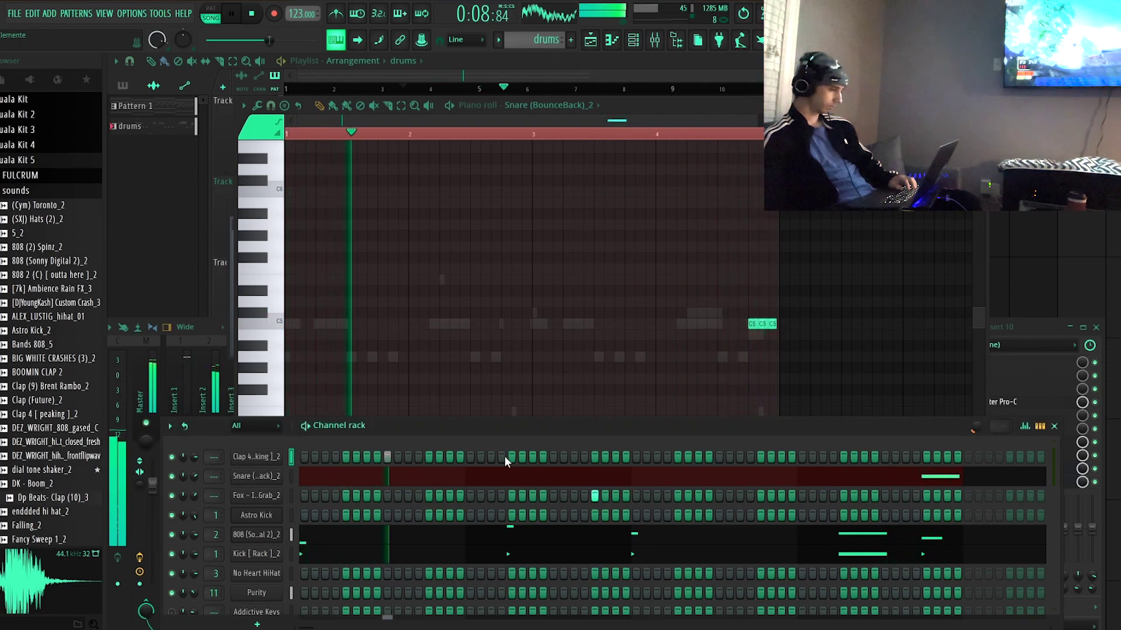
click(553, 457)
click(718, 458)
click(885, 457)
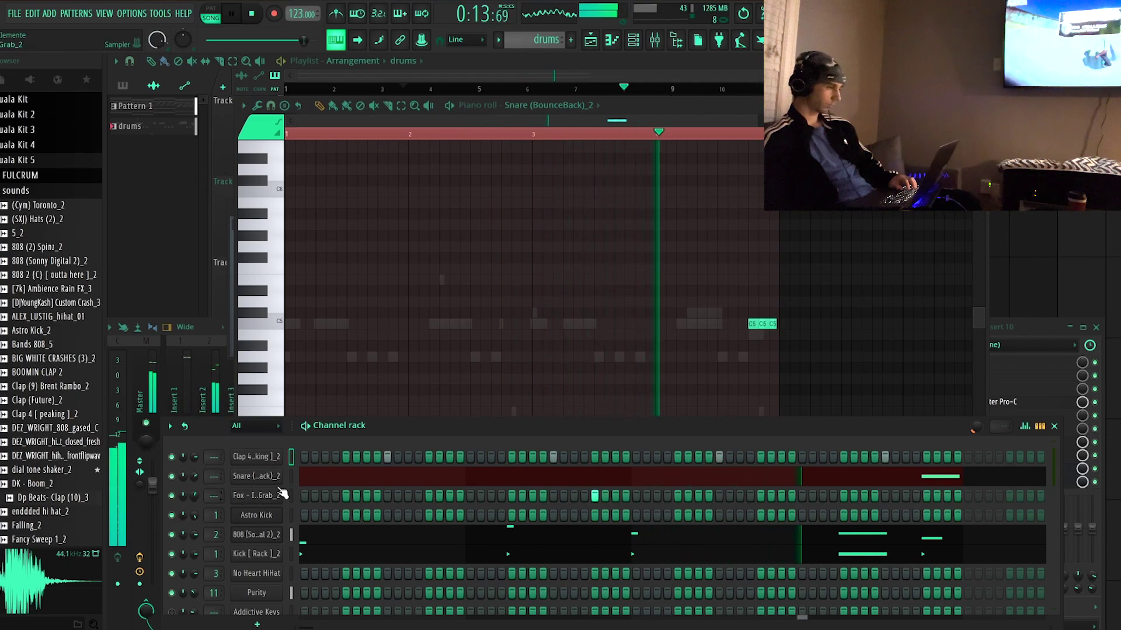
Open the Fox - Item Grab_2 channel and review the full arrangement during playback in the playlist.
click(256, 495)
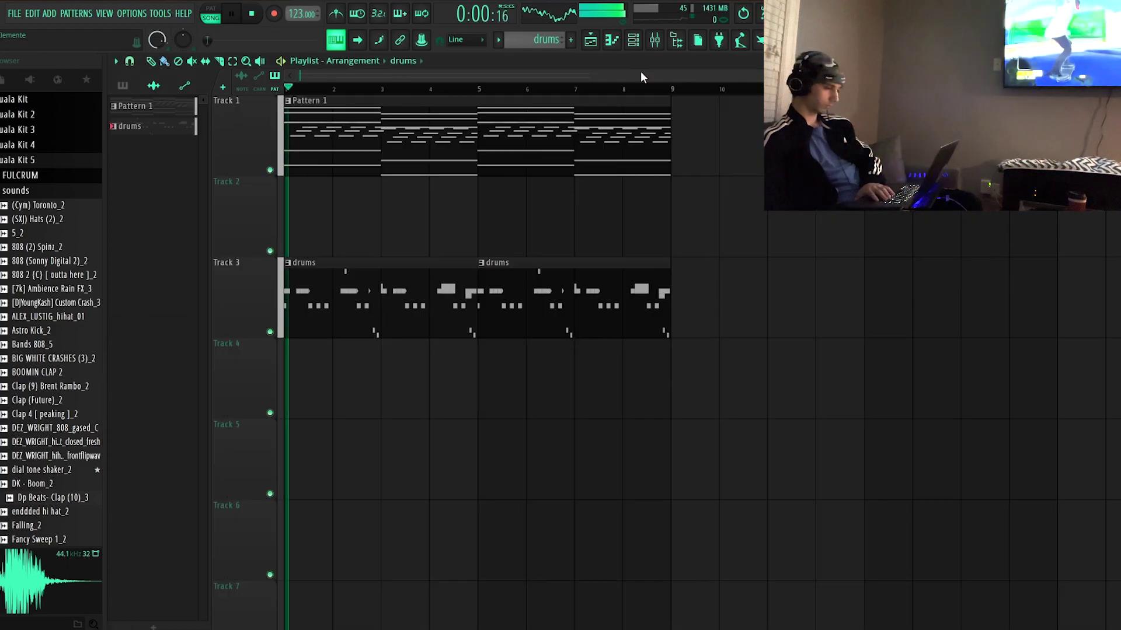
scroll(640, 76, down, 5)
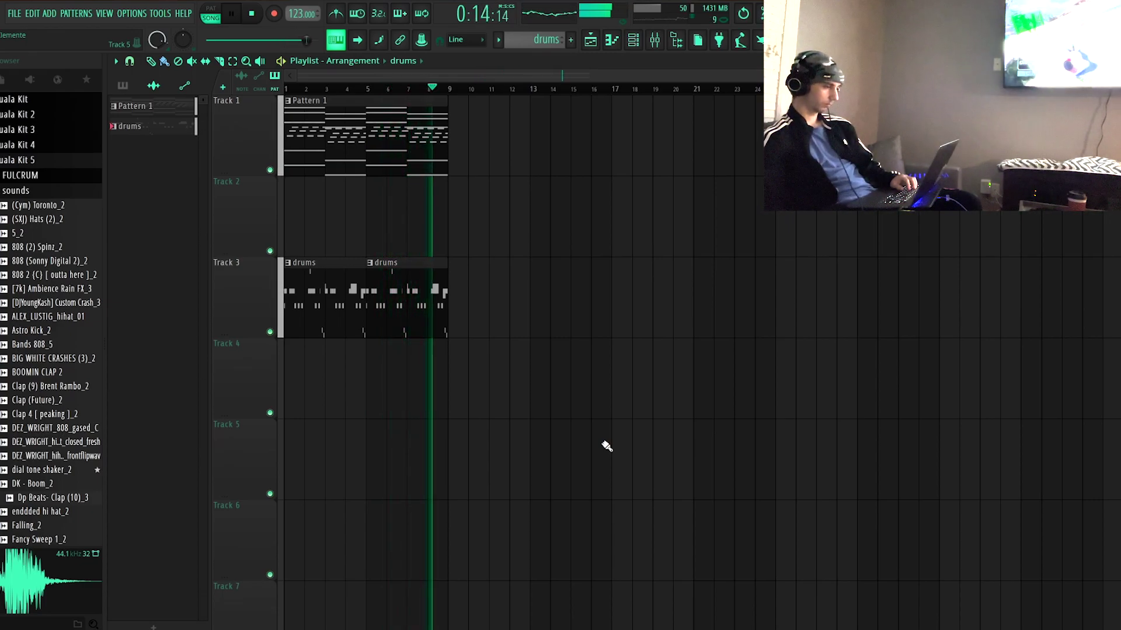
key(space)
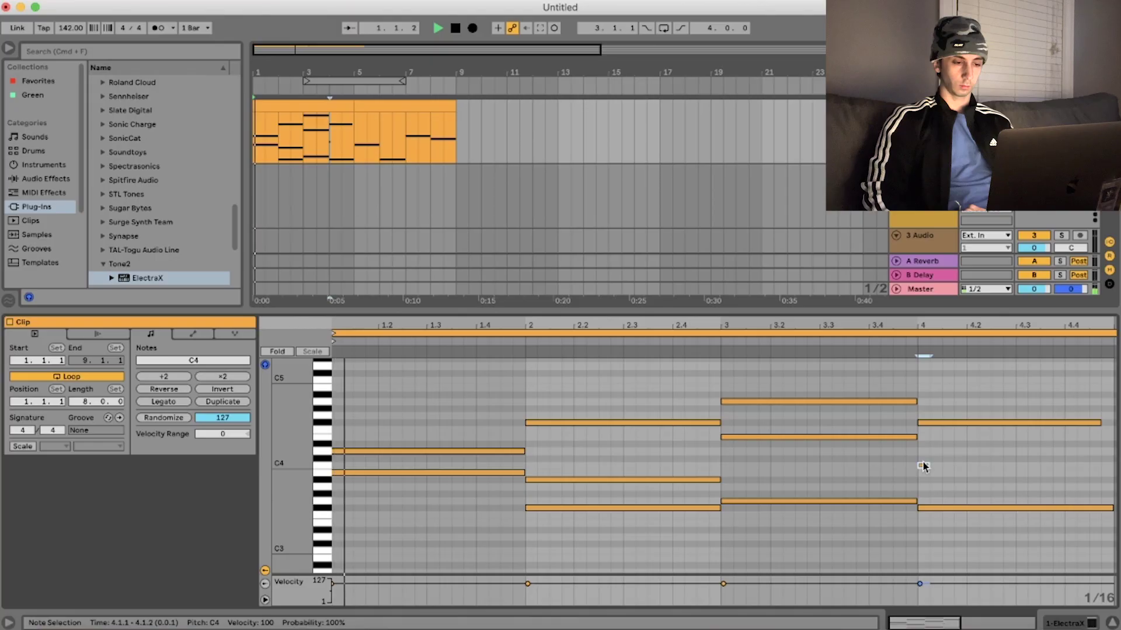
In Ableton Live, extend the C4 note in bar 4 to 4.4.4 and transpose it up one semitone.
drag(923, 465, 1099, 470)
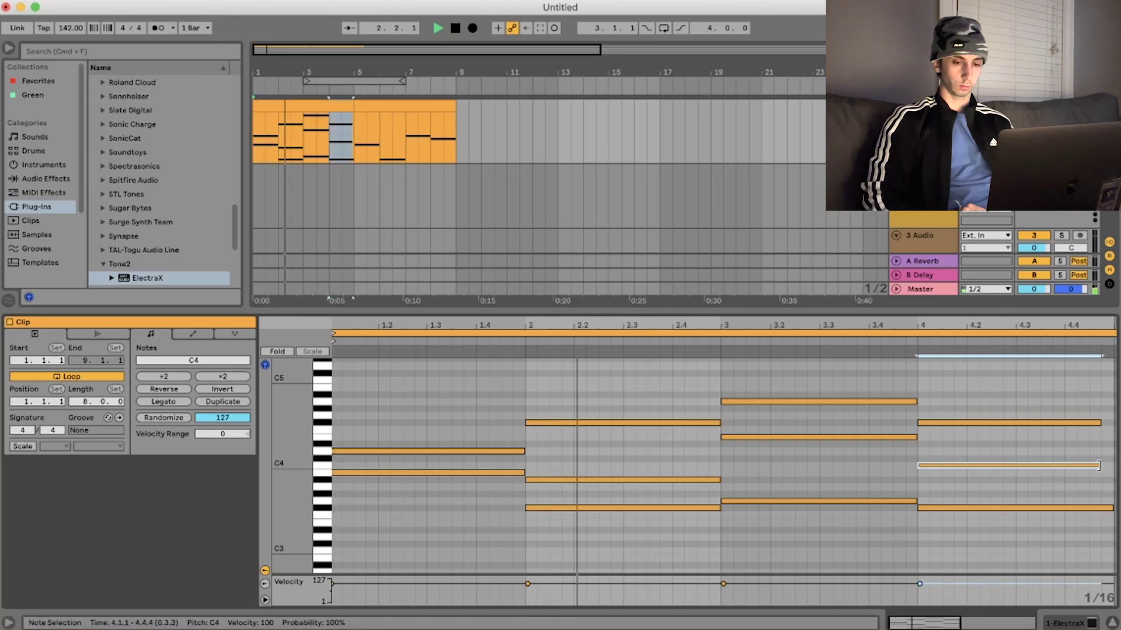
key(Up)
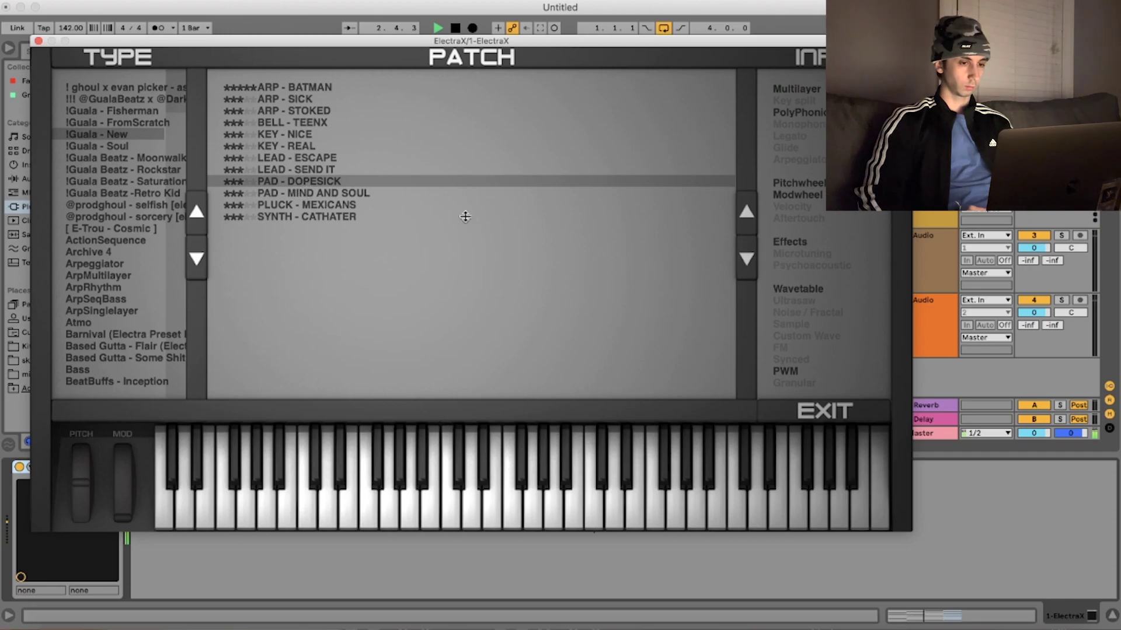
Load the PAD - DOPESICK patch from the !Guala - New bank in ElectraX and show its Synth 2 oscillators.
double_click(349, 183)
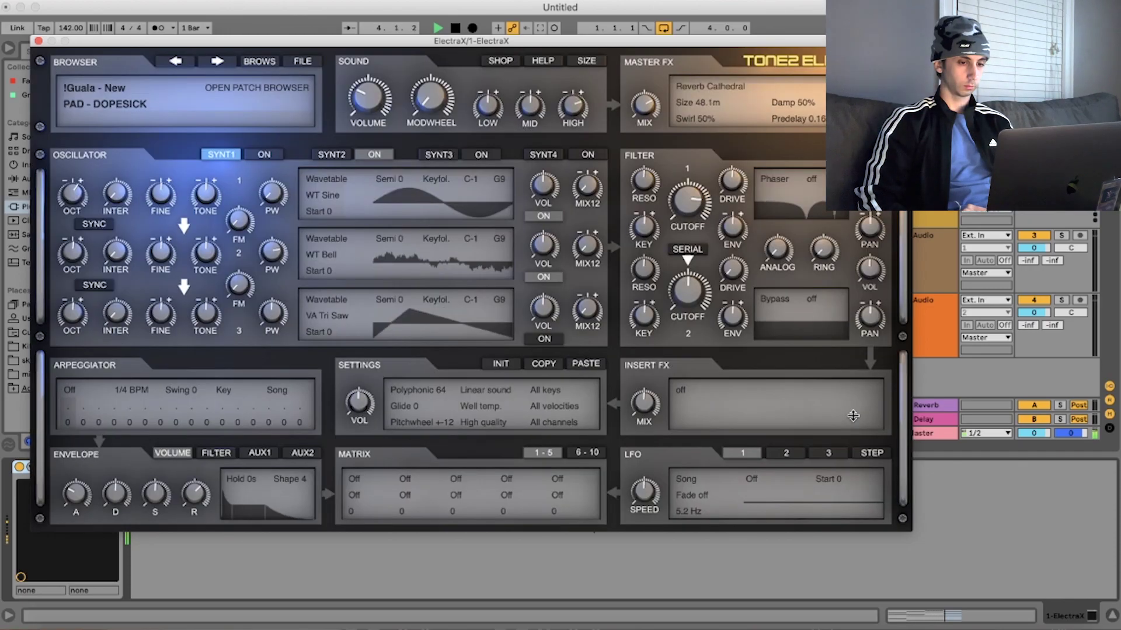
click(330, 155)
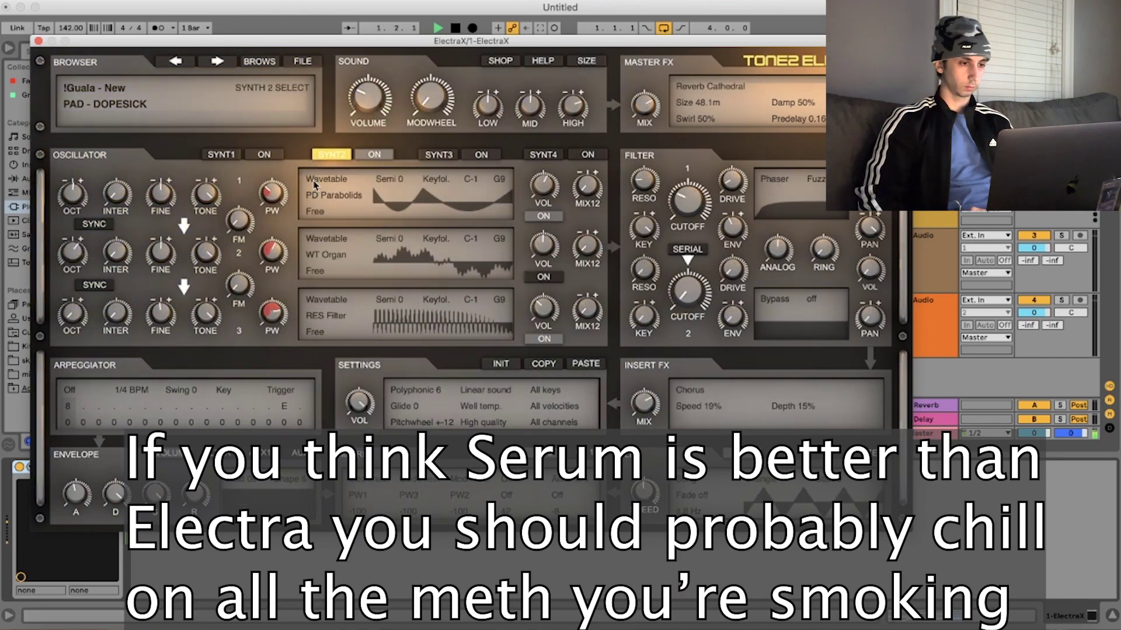
Set oscillator 1's pulse width to 16 in Synth 2 and adjust filter 1's cutoff.
drag(284, 194, 274, 201)
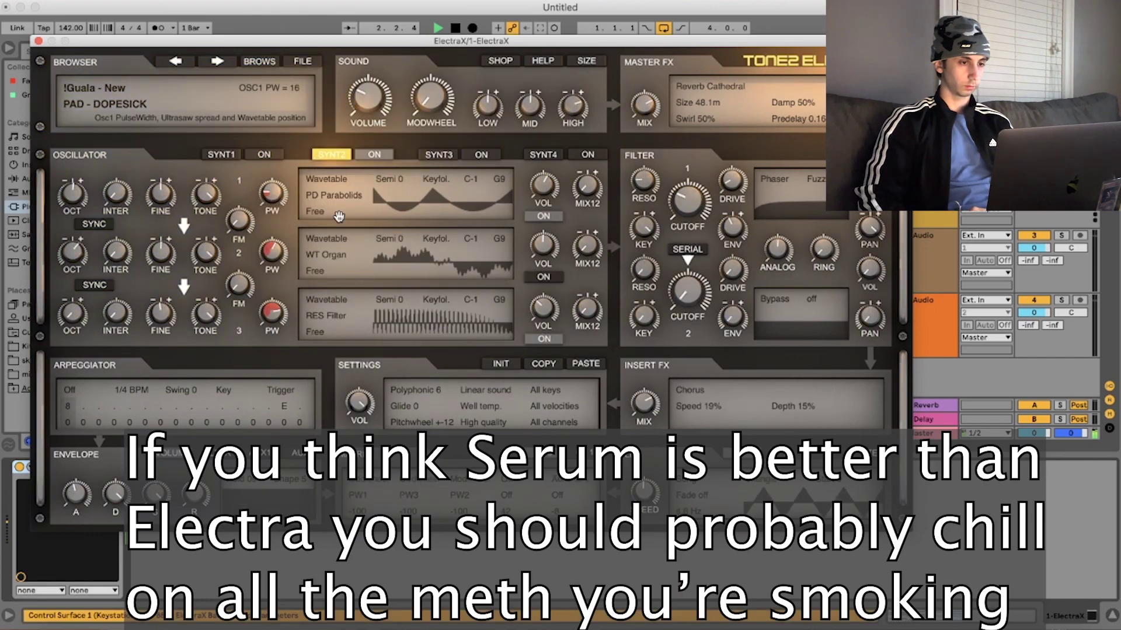
drag(685, 191, 686, 195)
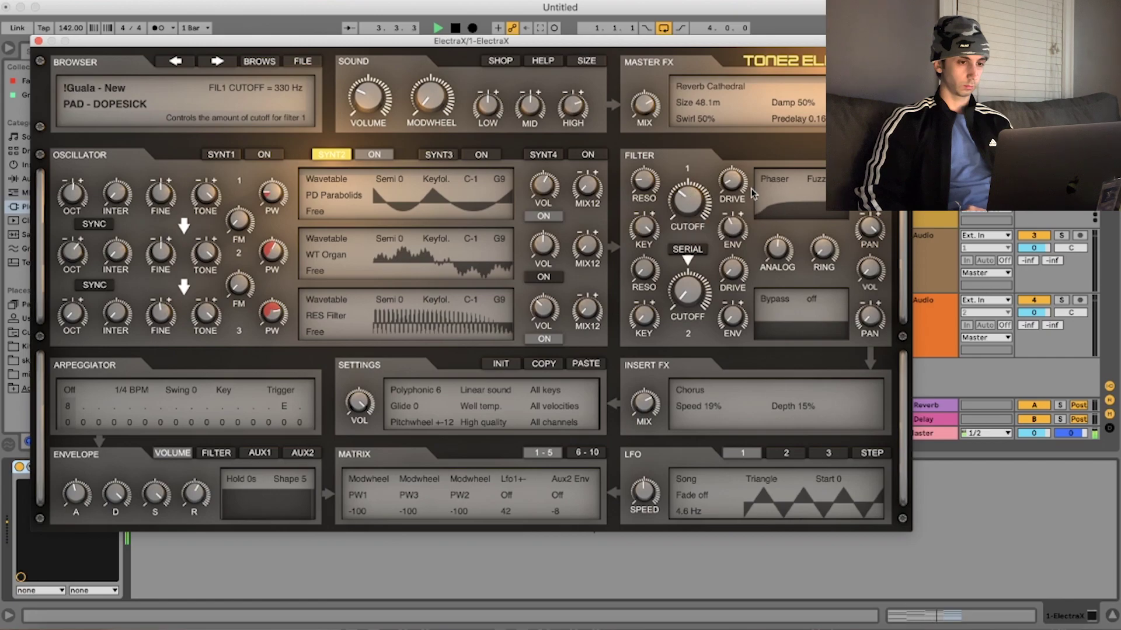
Try the LP 18dB type on filter 1 with the cutoff at 5401 Hz.
click(777, 192)
click(797, 231)
drag(682, 192, 680, 186)
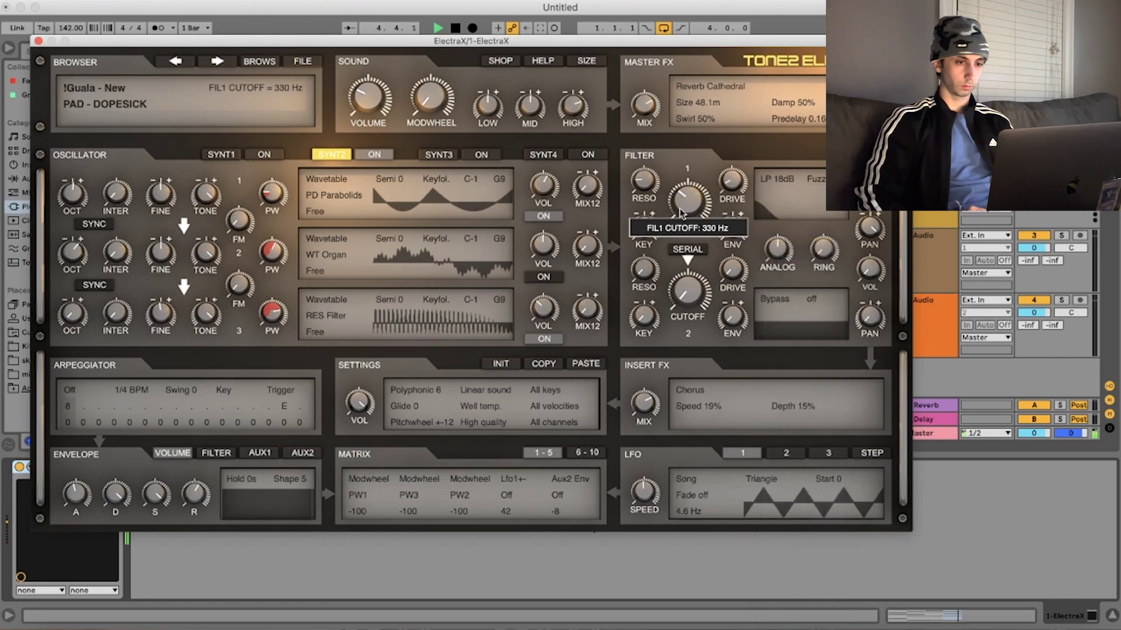
drag(688, 127, 689, 124)
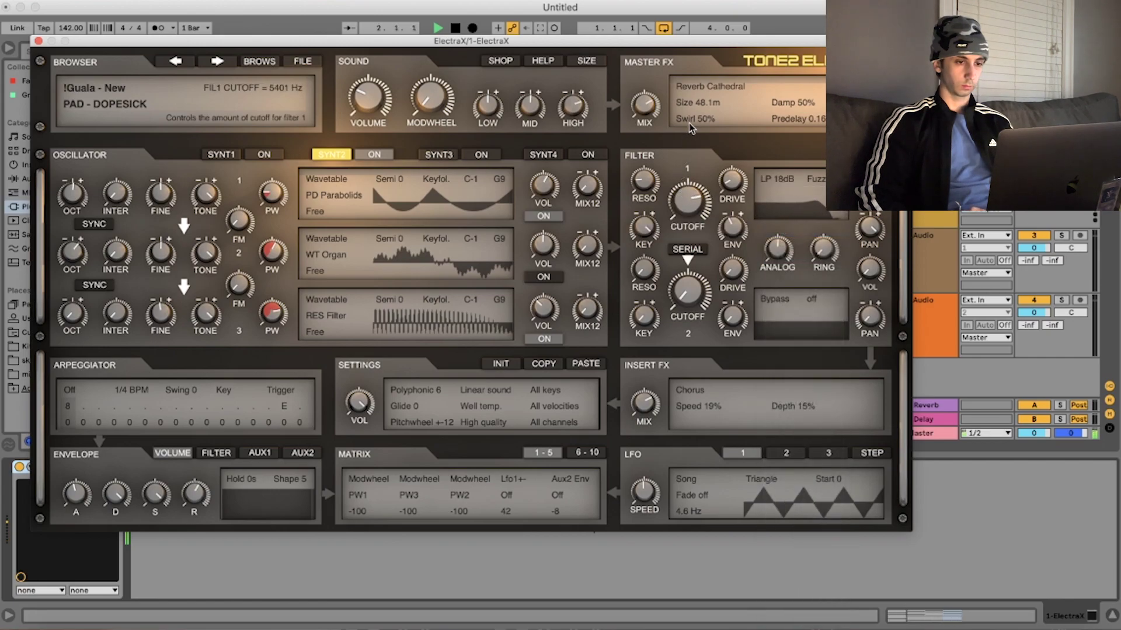
Try the HP 12dB type on filter 1 while adjusting its cutoff and envelope amount.
click(773, 177)
click(777, 285)
drag(688, 202, 687, 235)
drag(731, 223, 694, 216)
drag(561, 103, 570, 139)
Set filter 1's type to Phaser and raise its cutoff slightly.
click(769, 192)
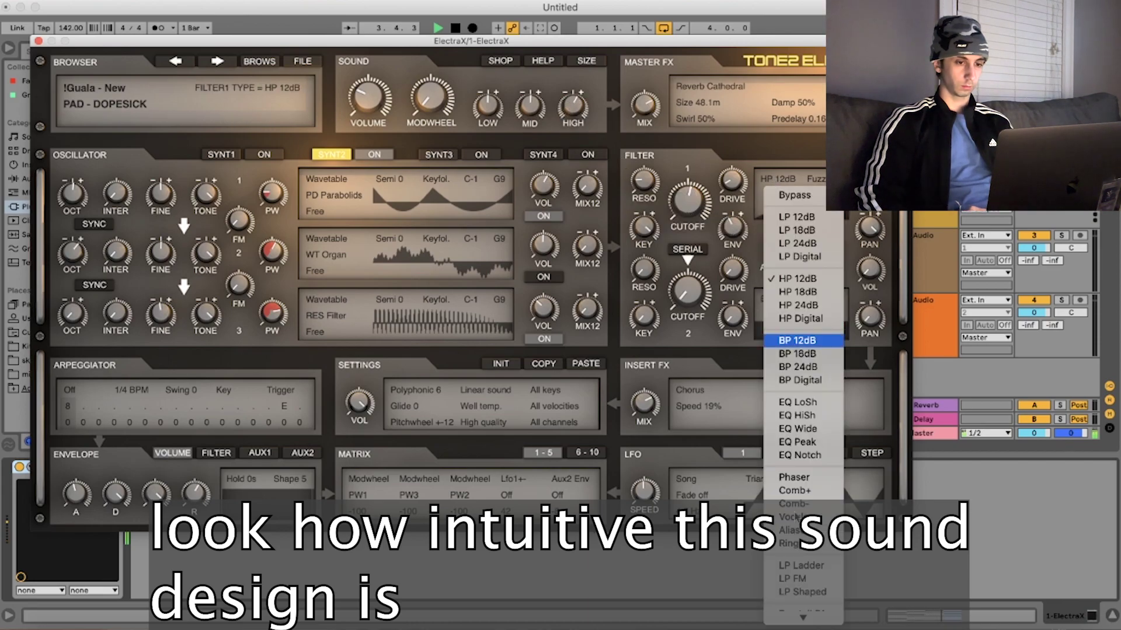
mouse_move(803, 617)
click(806, 255)
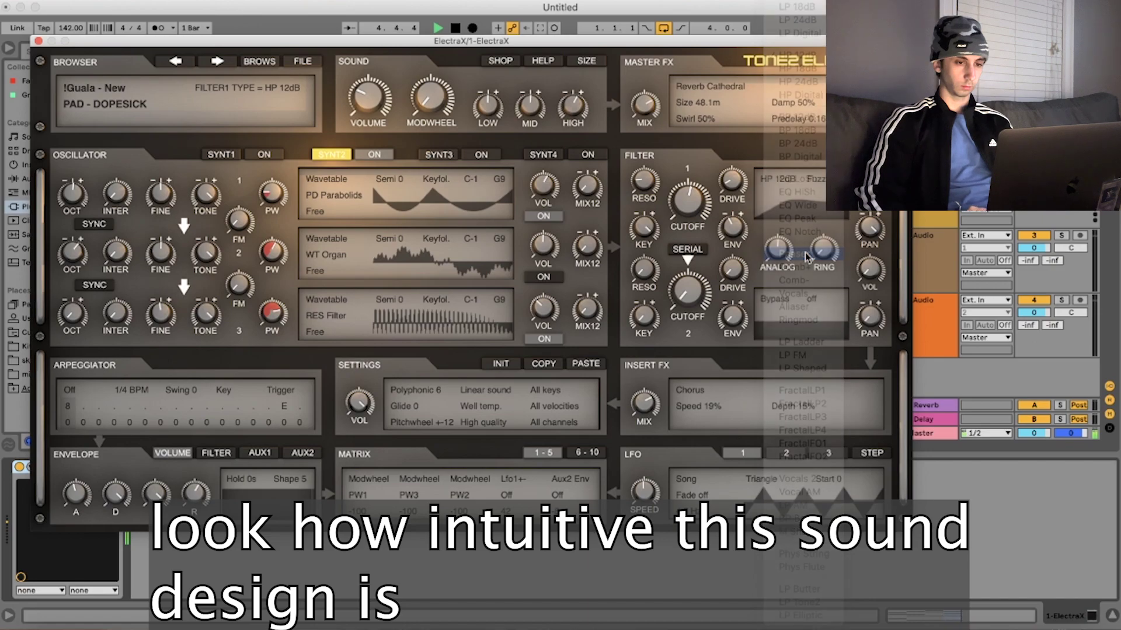
drag(689, 206, 688, 183)
mouse_move(736, 230)
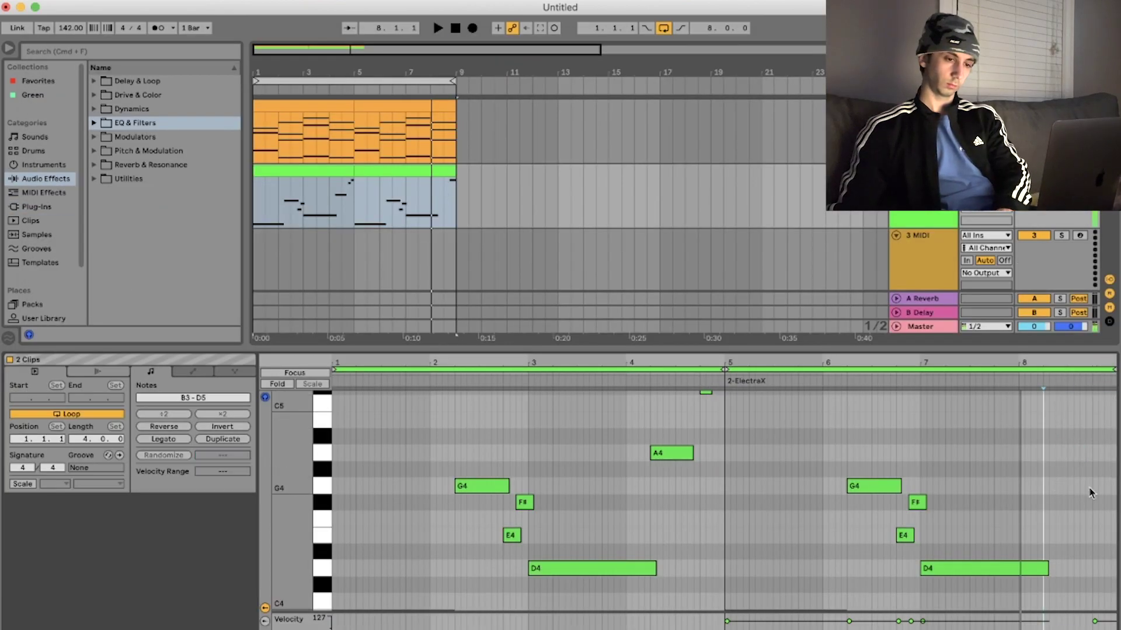
Play the 2-ElectraX melody and add an E4 note under the G4 in bar 6, extended to the existing E4.
scroll(1090, 493, up, 2)
key(space)
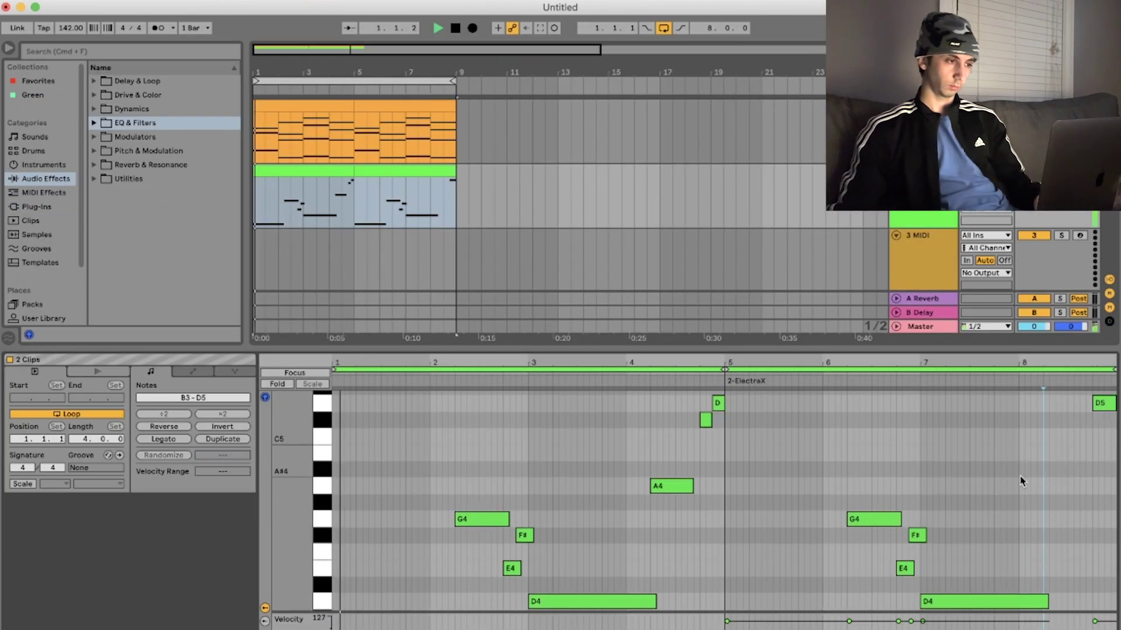
scroll(1031, 499, down, 4)
scroll(904, 503, down, 1)
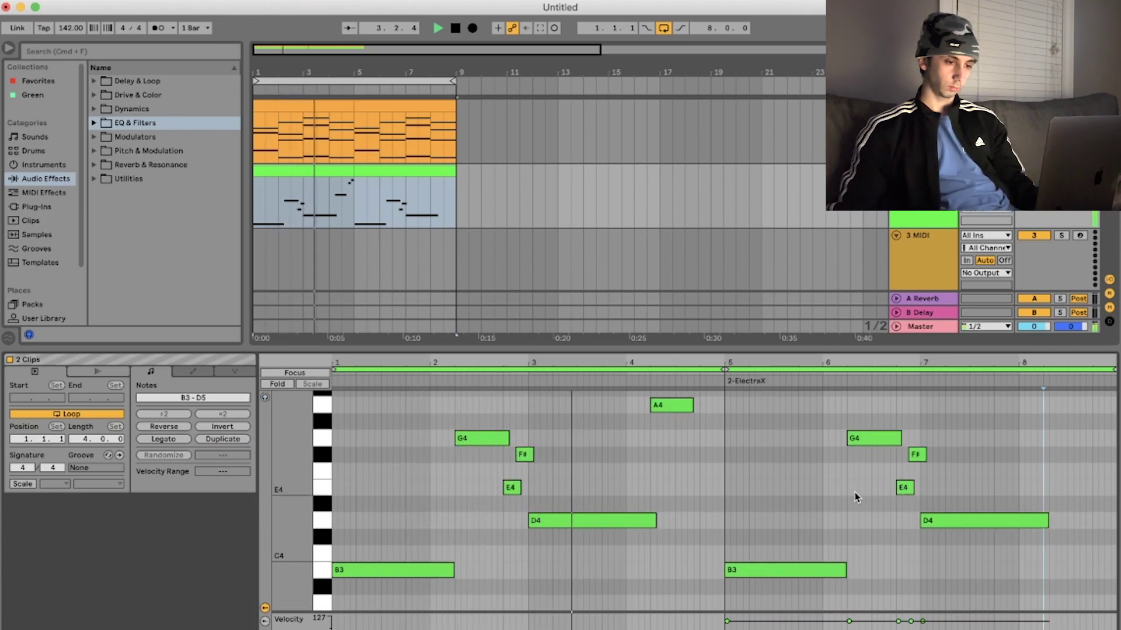
double_click(849, 489)
drag(851, 488, 895, 489)
click(898, 520)
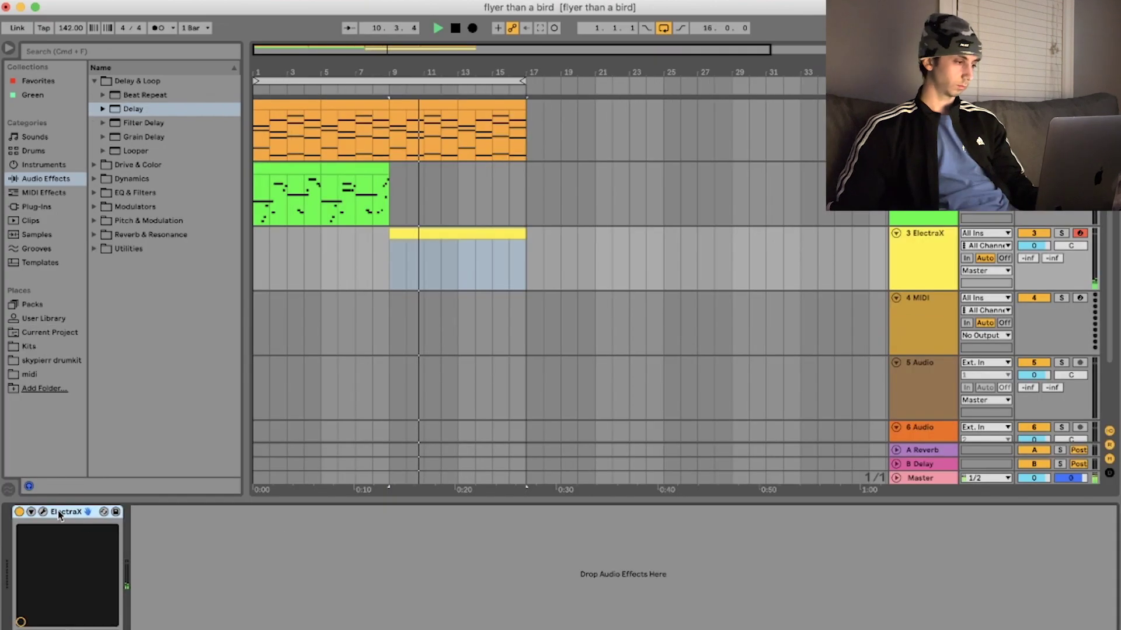
Open ElectraX on track 3 and step backward through the !Guala - New patches from SYNTH - CATHATER.
click(43, 511)
key(space)
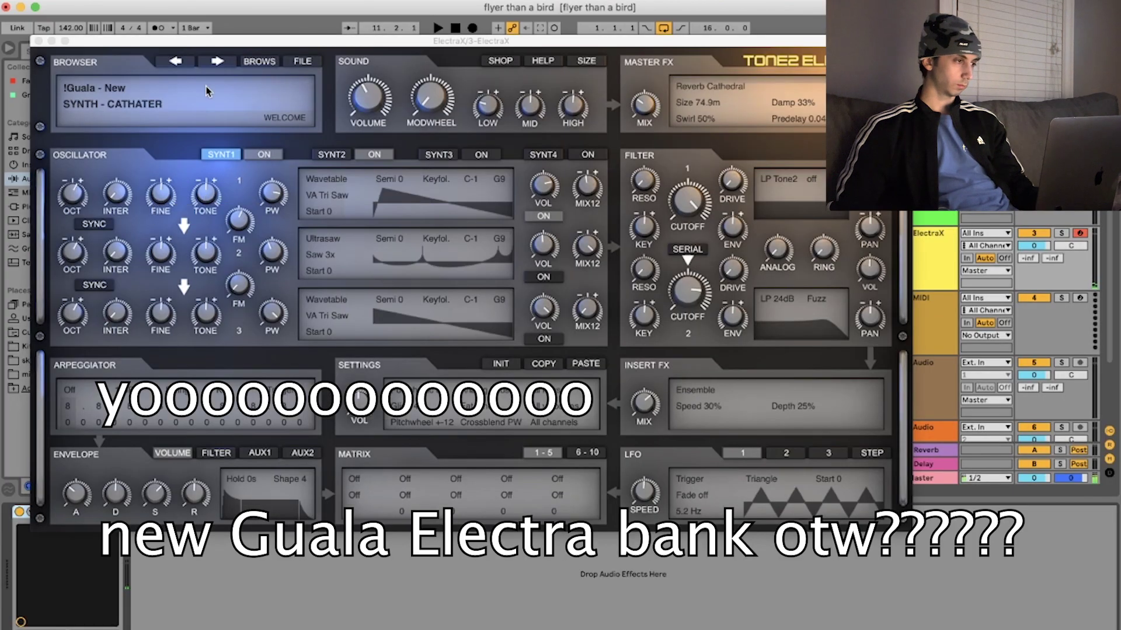
click(177, 63)
click(176, 62)
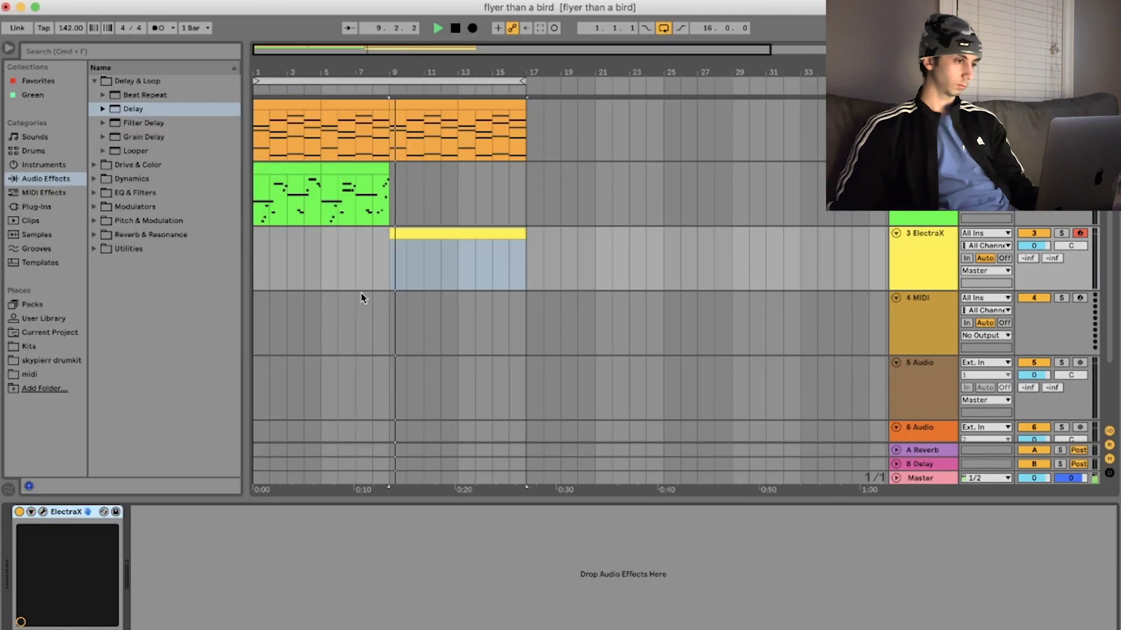
Open the empty clip on track 3 and write A5, C#5, D5 and F#4 notes across bars 1 to 4.
double_click(419, 244)
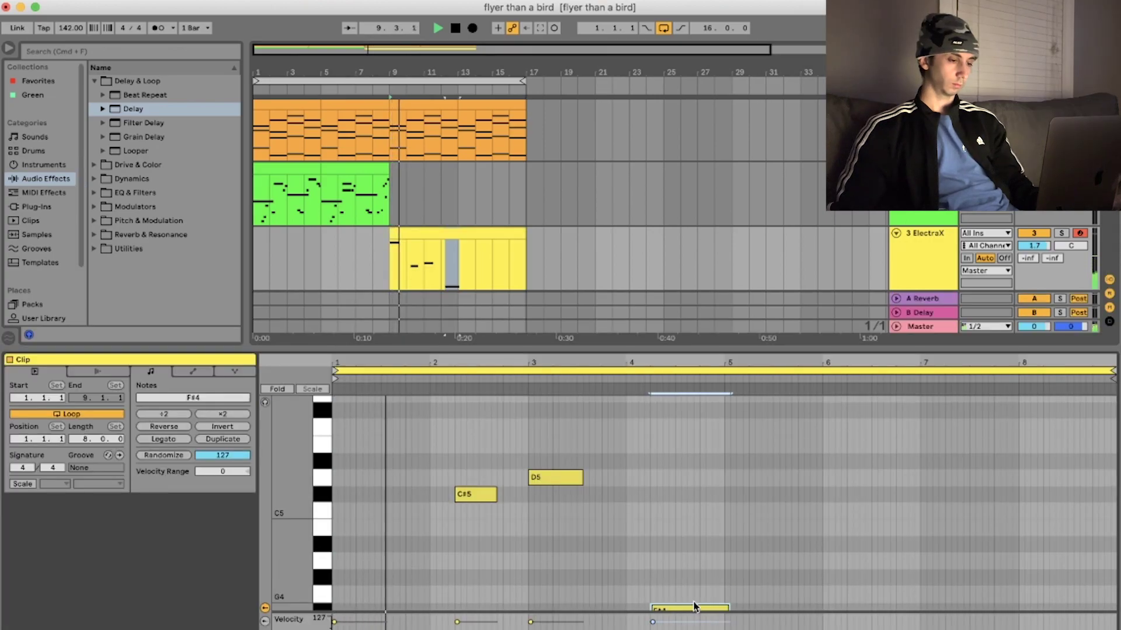
scroll(684, 546, up, 2)
scroll(671, 514, down, 4)
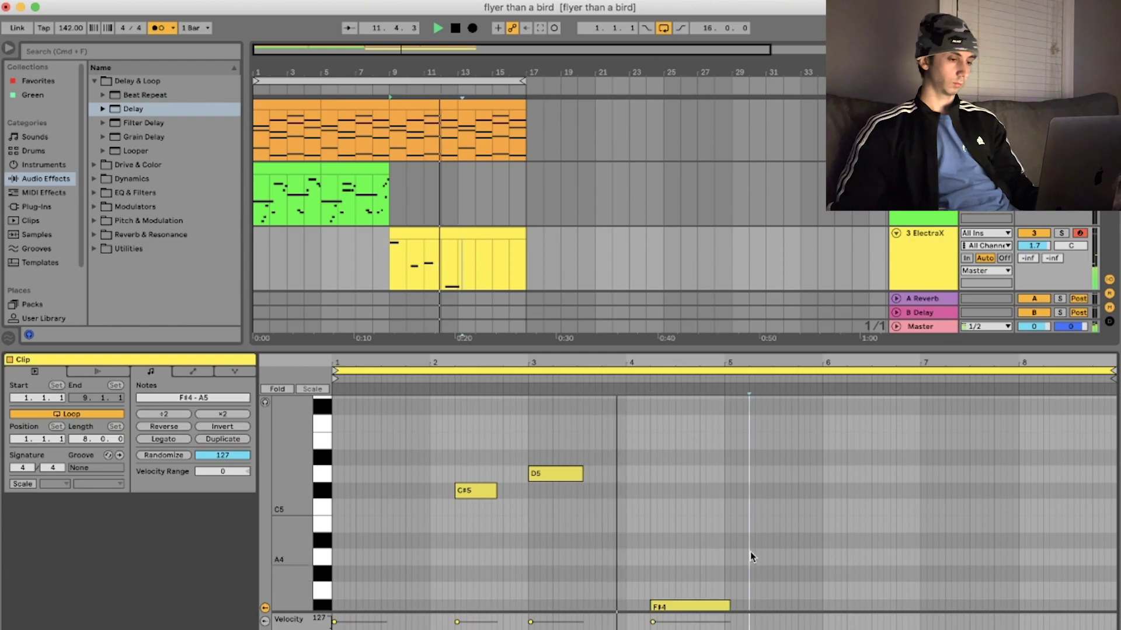
Select all notes of the four-bar melody and duplicate them into bars 5 to 8.
click(750, 529)
scroll(752, 530, up, 2)
key(super+a)
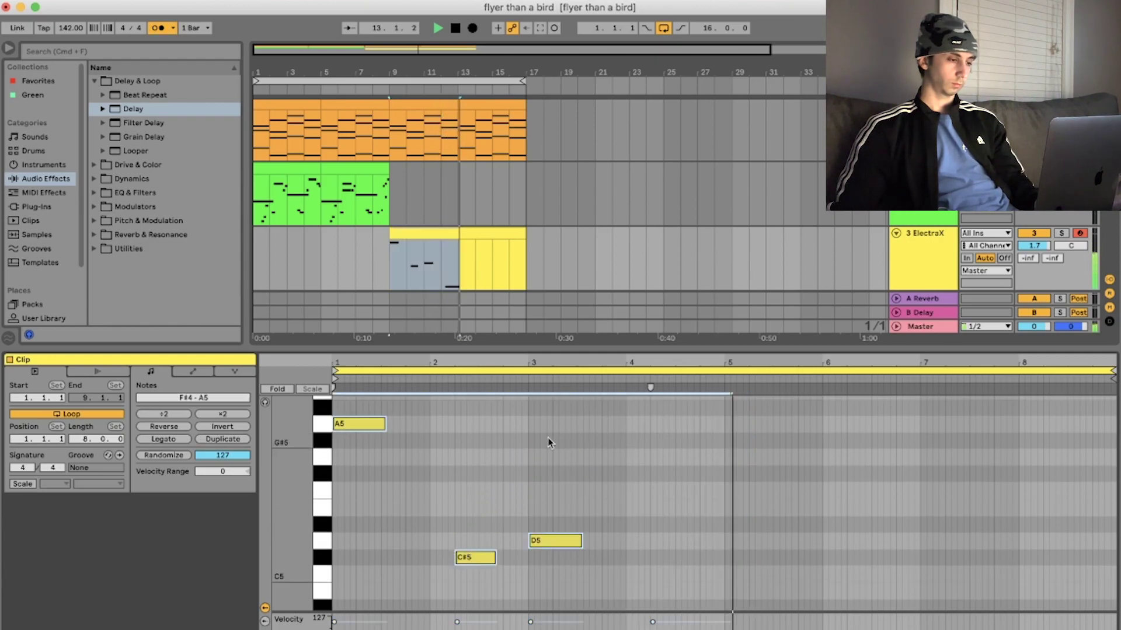
key(super+d)
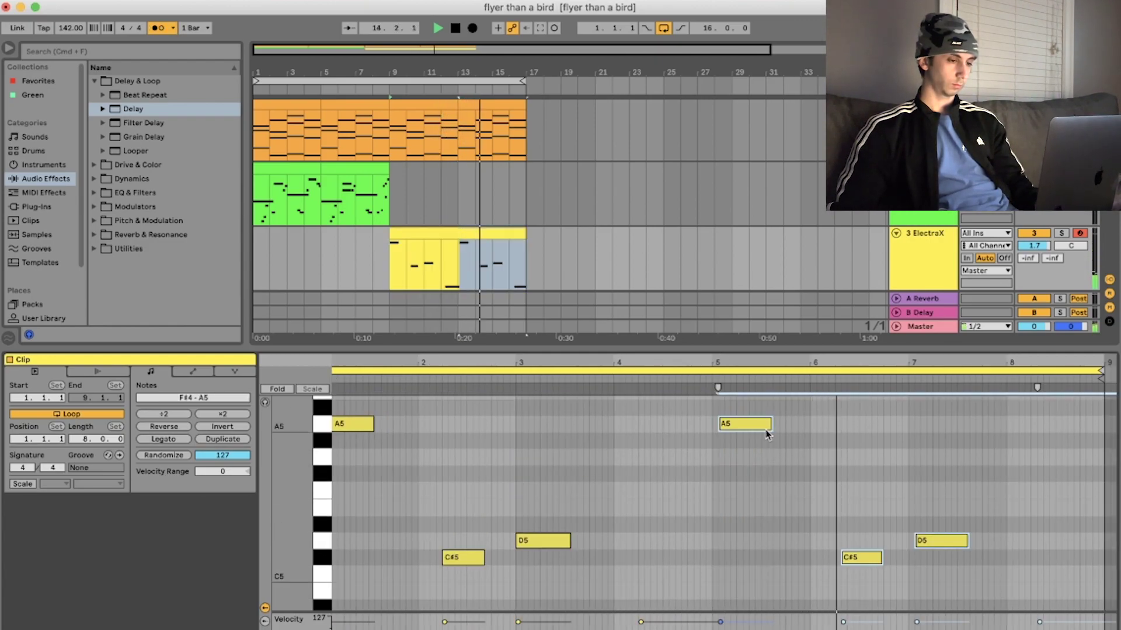
double_click(902, 272)
click(43, 513)
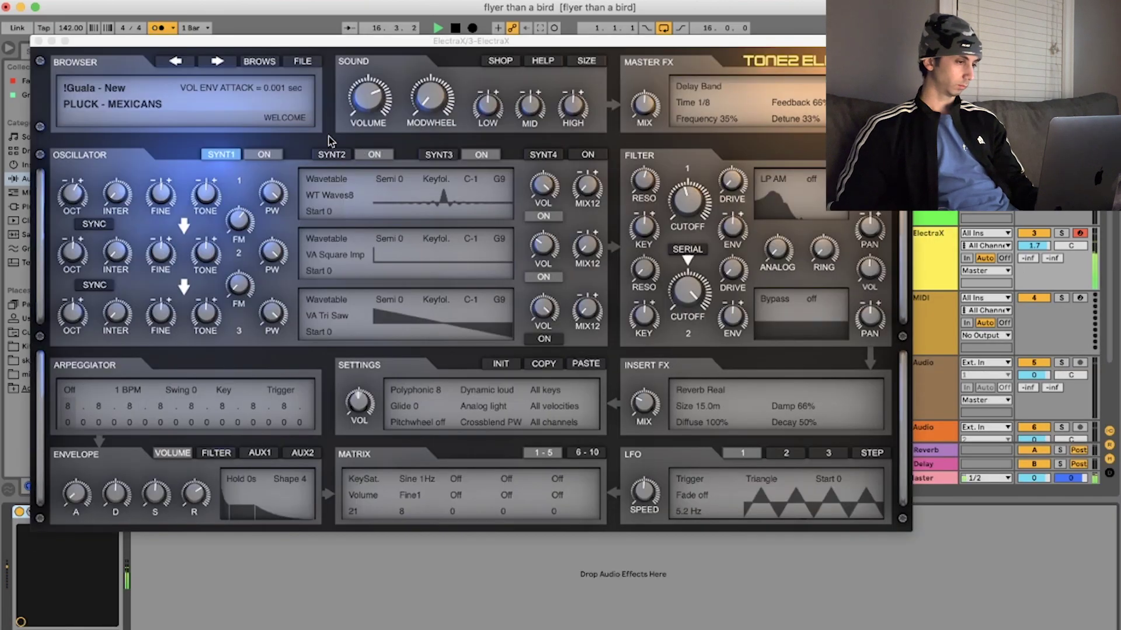
click(212, 86)
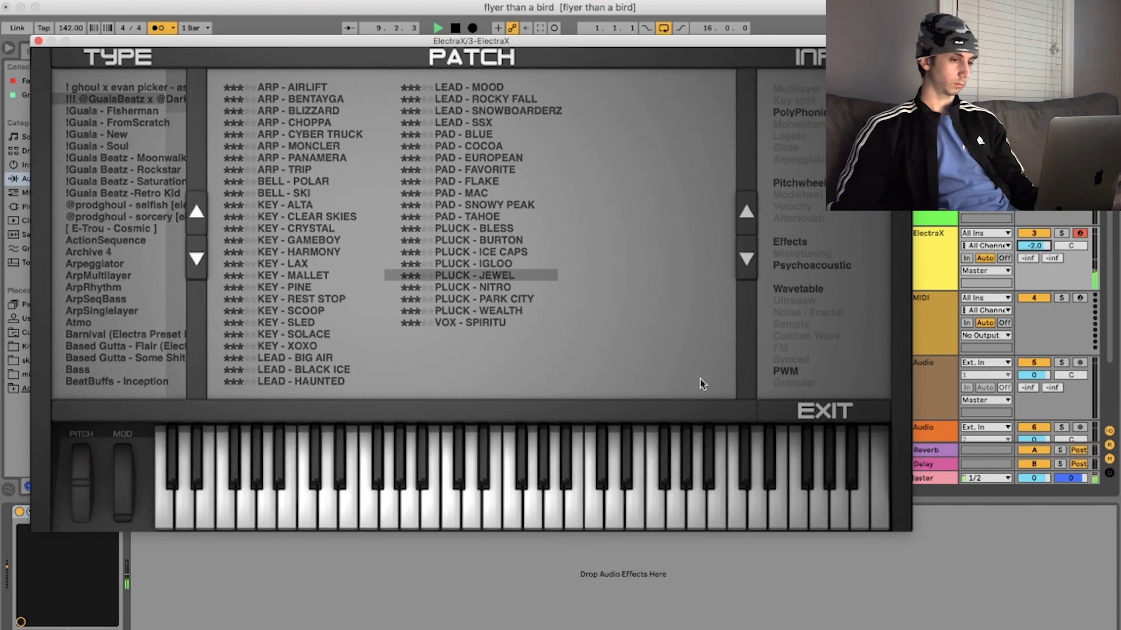
click(795, 406)
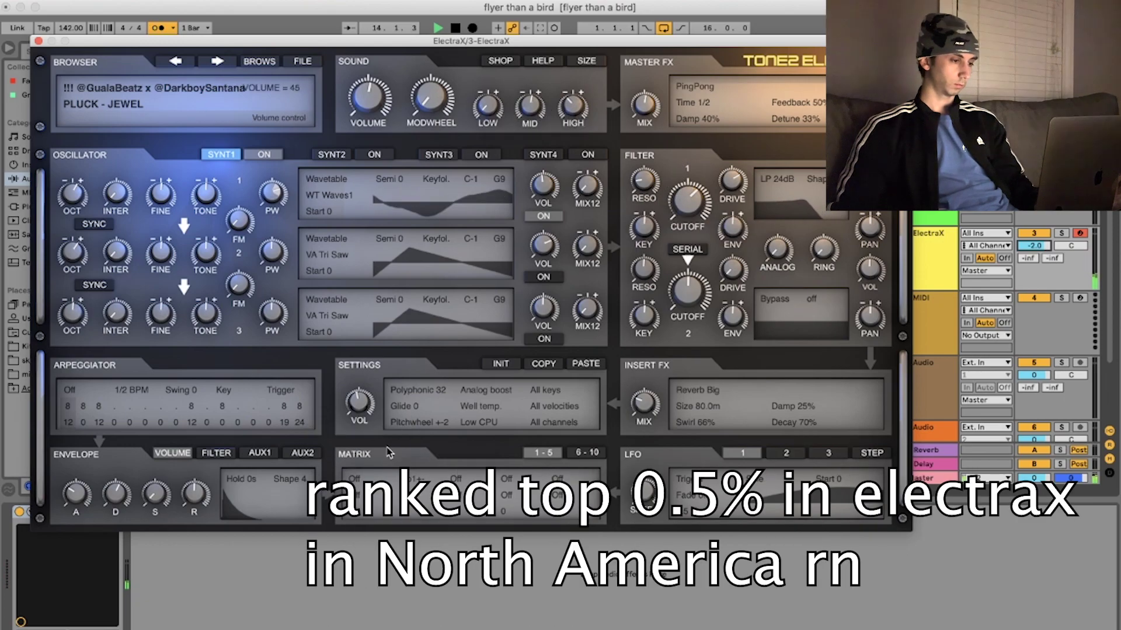
Set the patch's LFO 1 speed to 0.60 Hz and adjust its master FX and insert FX mix amounts.
drag(648, 493, 647, 487)
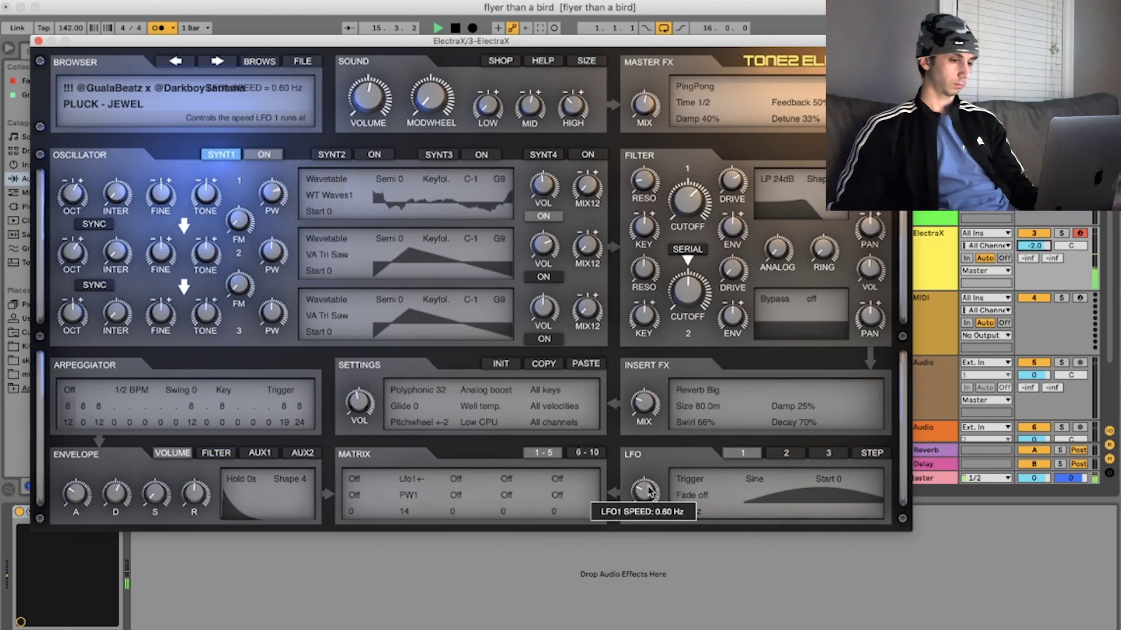
click(39, 42)
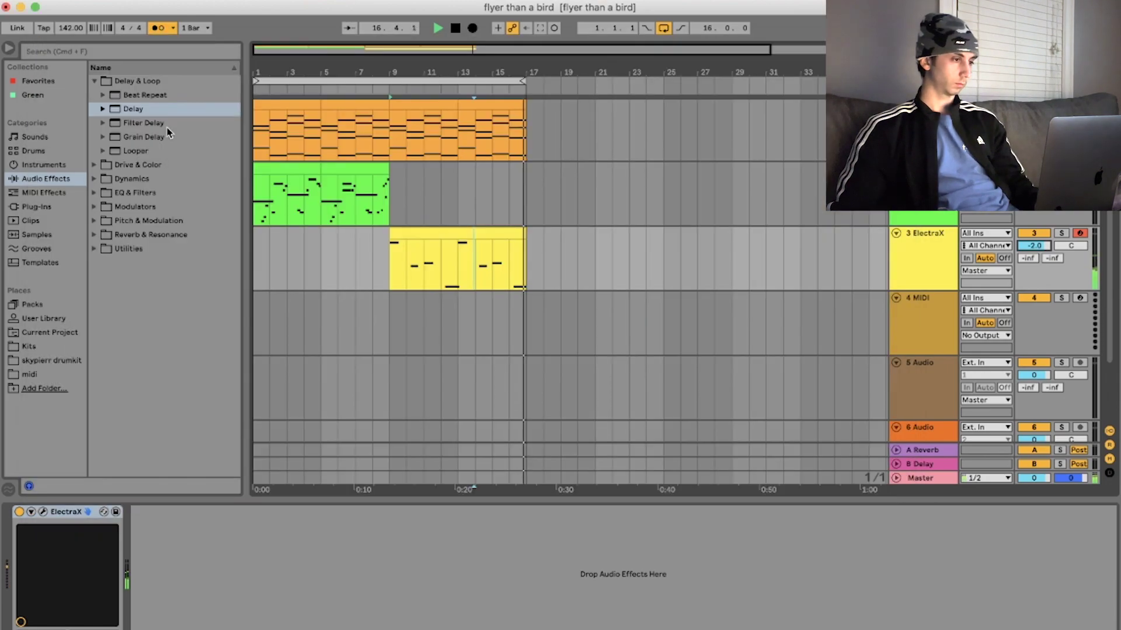
click(45, 513)
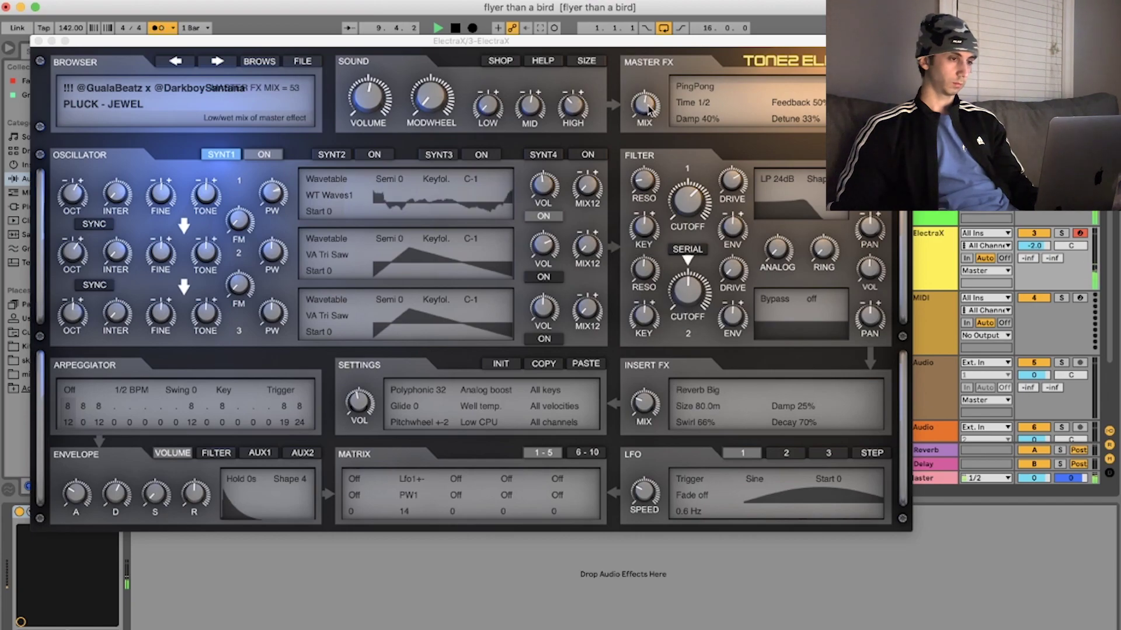
drag(648, 110, 633, 175)
drag(641, 405, 639, 391)
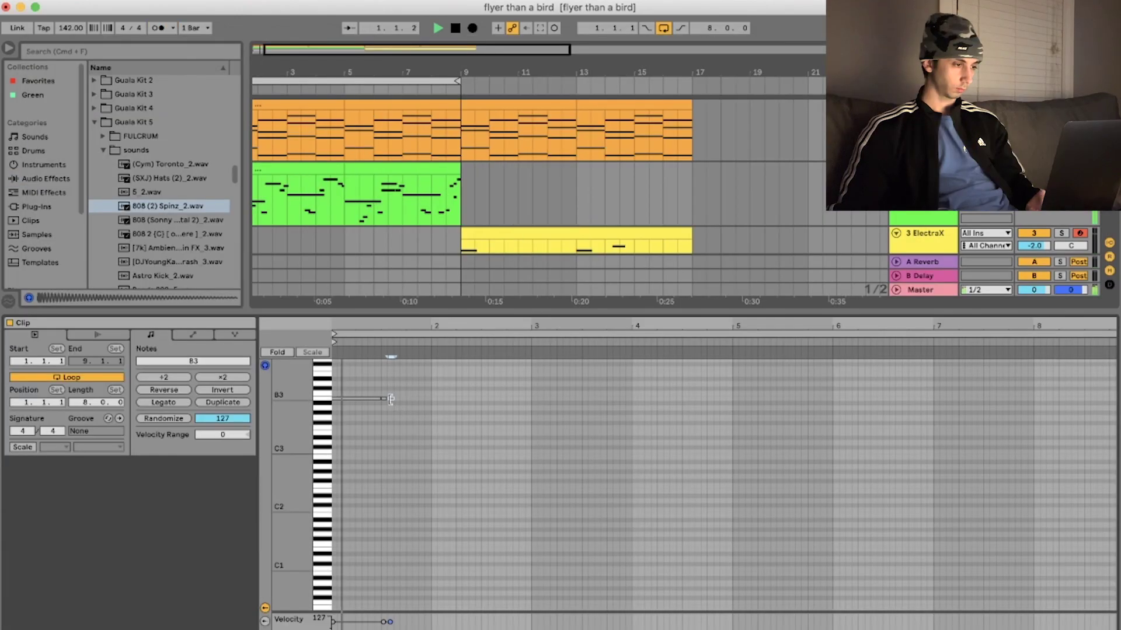
Delete the last B3 note in the 808 clip and set the note grid to 1/8 triplets.
drag(387, 363, 388, 403)
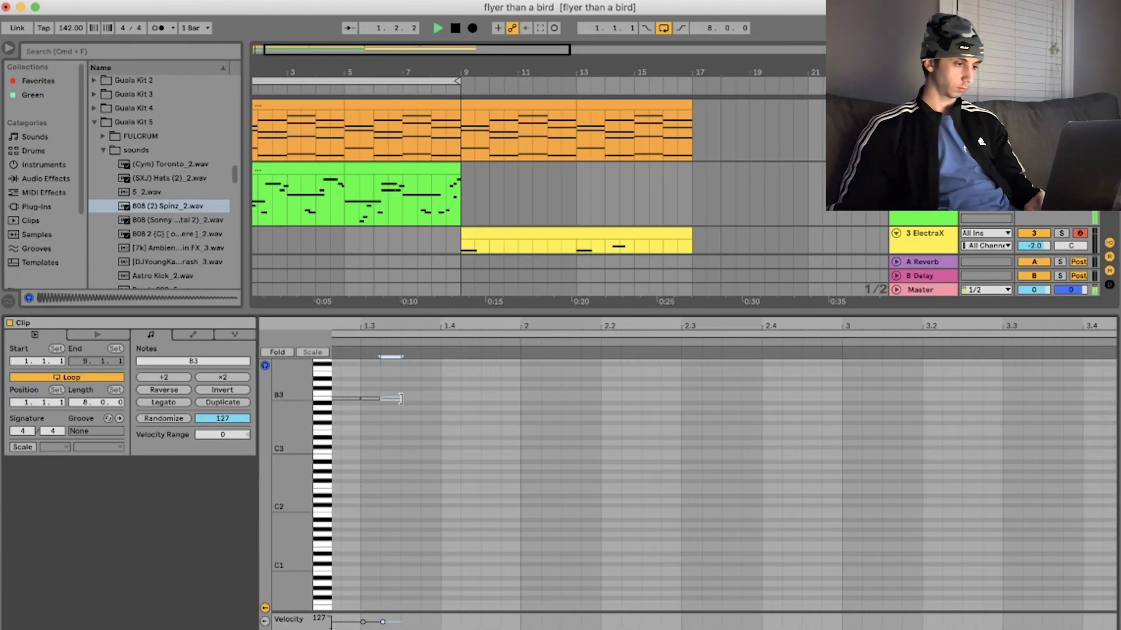
key(Delete)
right_click(415, 429)
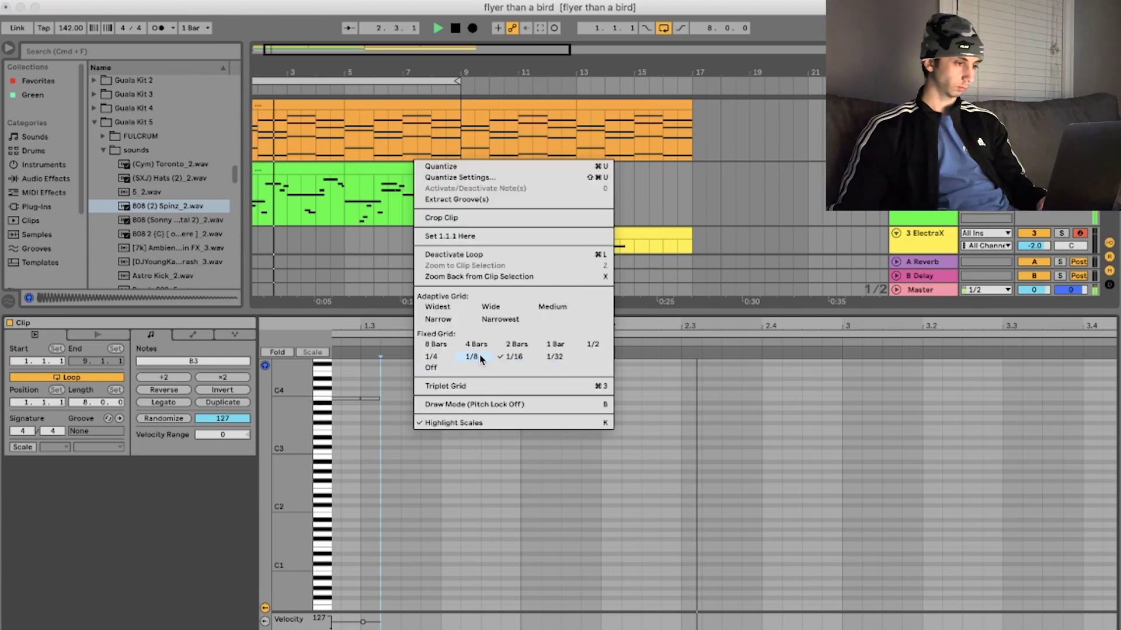
click(479, 357)
right_click(440, 447)
click(498, 405)
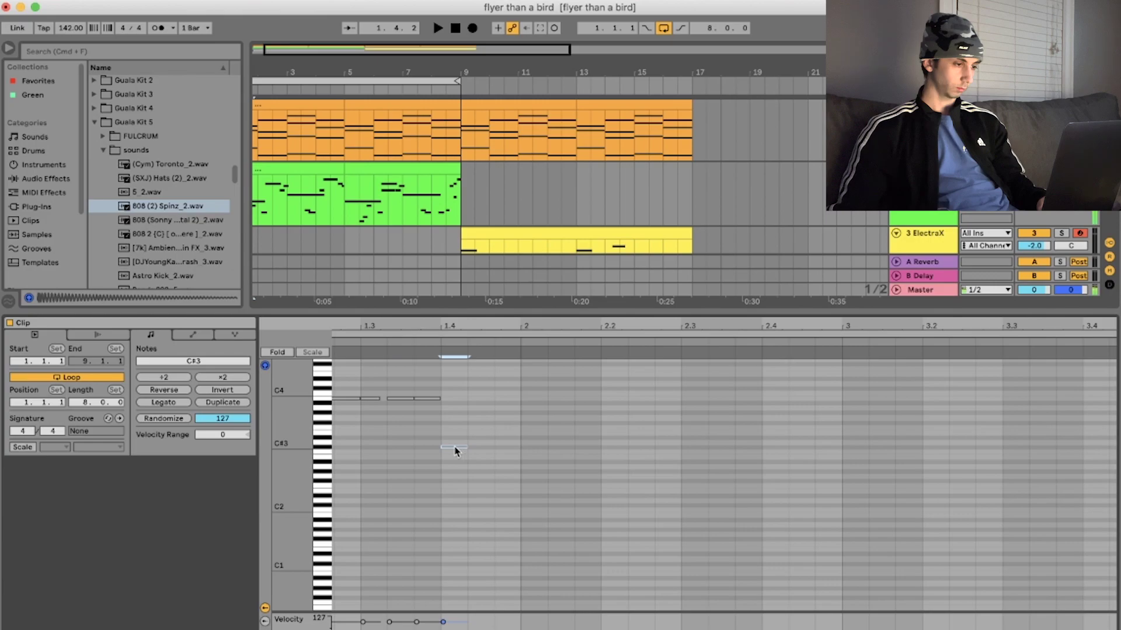
Place the 808 note at beat 1.4 on D3 and play back the pattern.
scroll(541, 463, up, 5)
click(541, 463)
key(space)
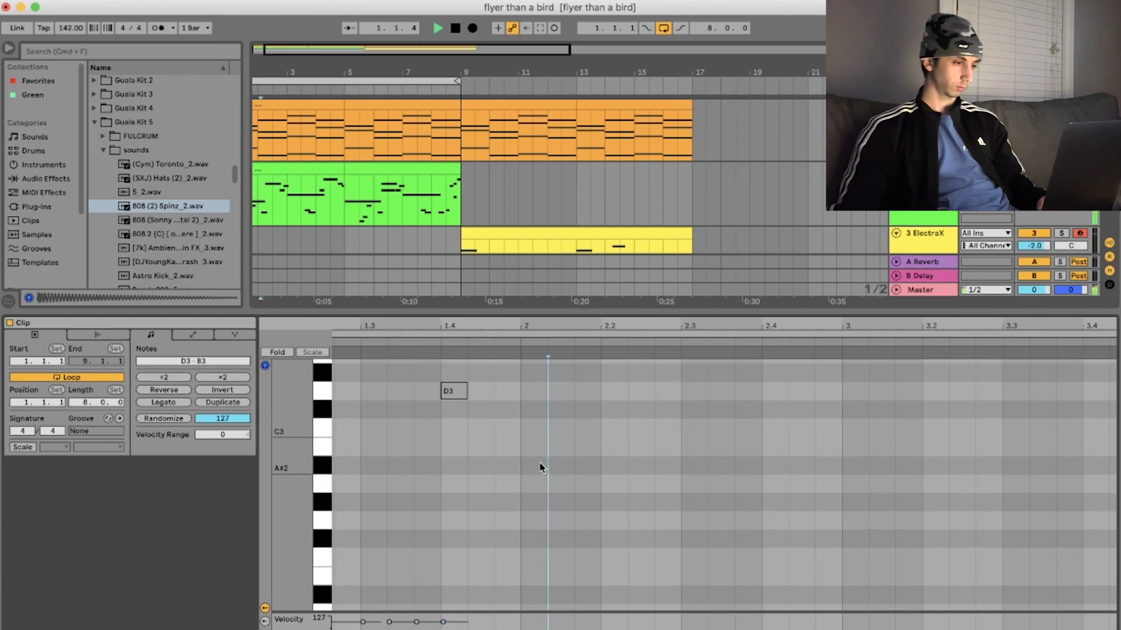
scroll(540, 467, up, 3)
scroll(541, 467, down, 5)
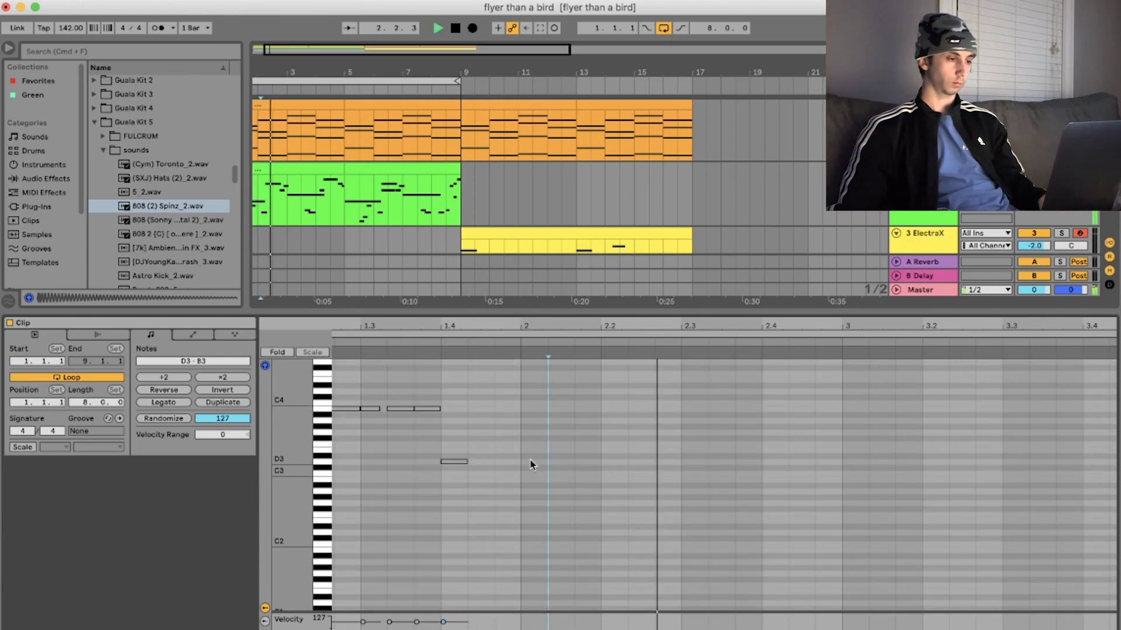
Extend the D3 808 note to beat 2.2 and lengthen the second B3 note to meet the next one.
click(451, 463)
key(space)
drag(465, 462, 601, 462)
key(space)
drag(378, 409, 388, 409)
key(space)
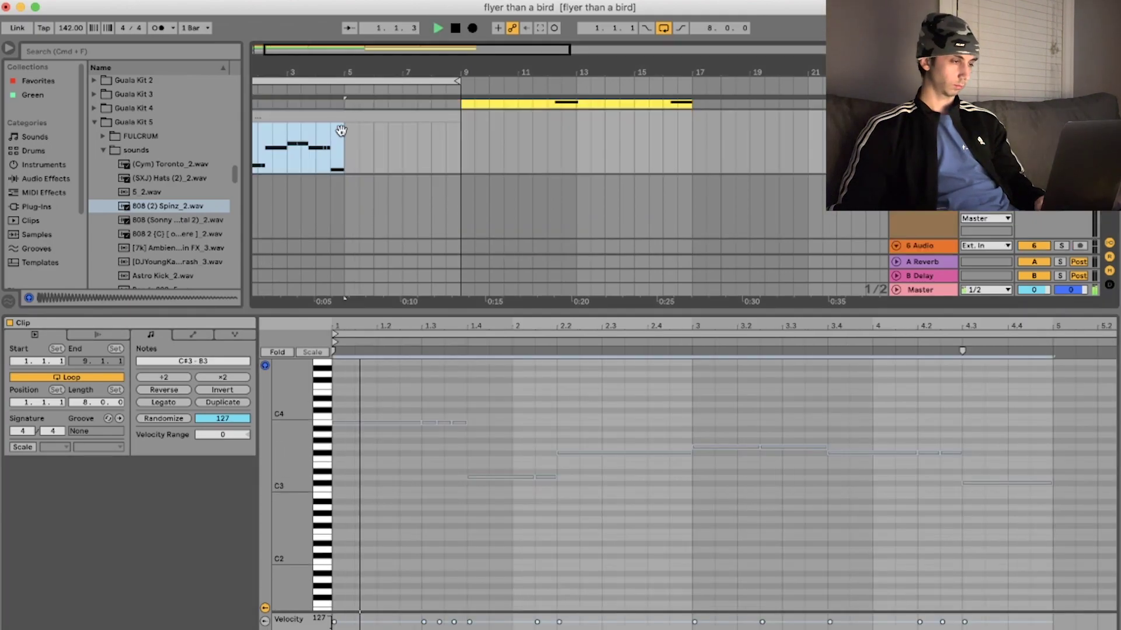
Repeat the four-bar 808 pattern in bars 5 to 8.
click(334, 118)
click(739, 461)
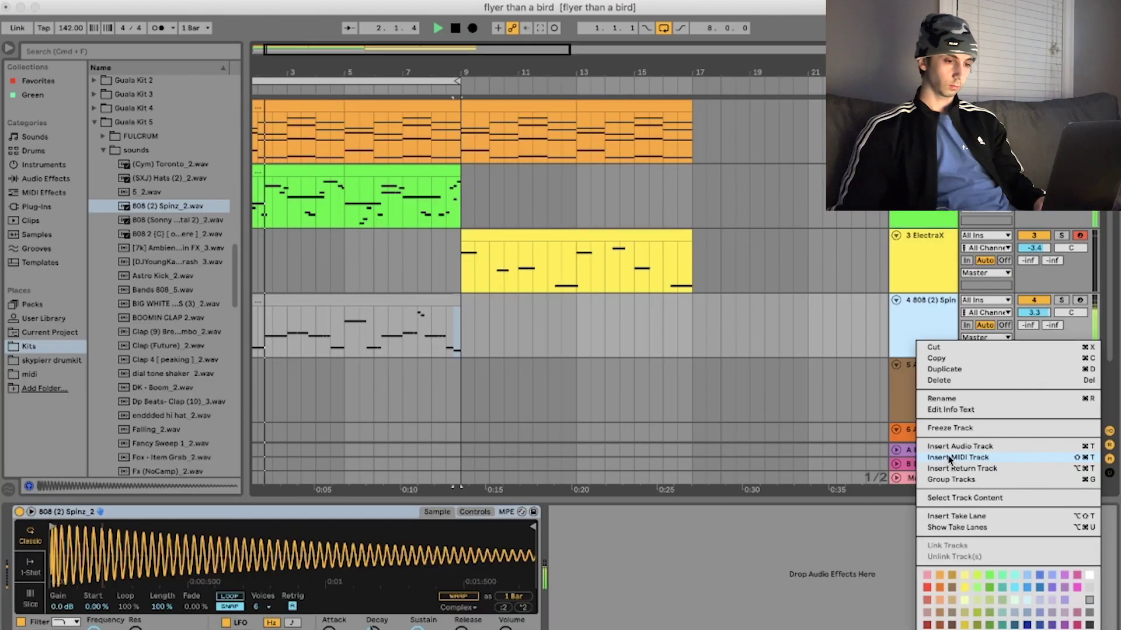
Insert a MIDI track below the 808 track and create an empty MIDI clip across bars 1 to 8.
click(950, 457)
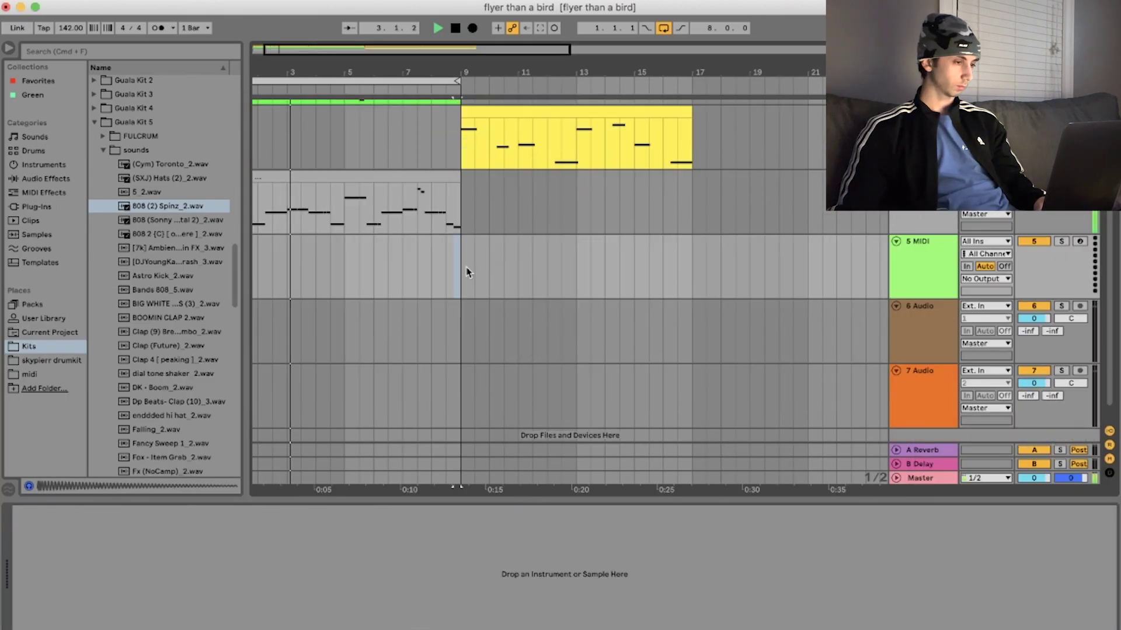
drag(467, 272, 257, 269)
scroll(327, 263, left, 2)
right_click(327, 263)
click(373, 372)
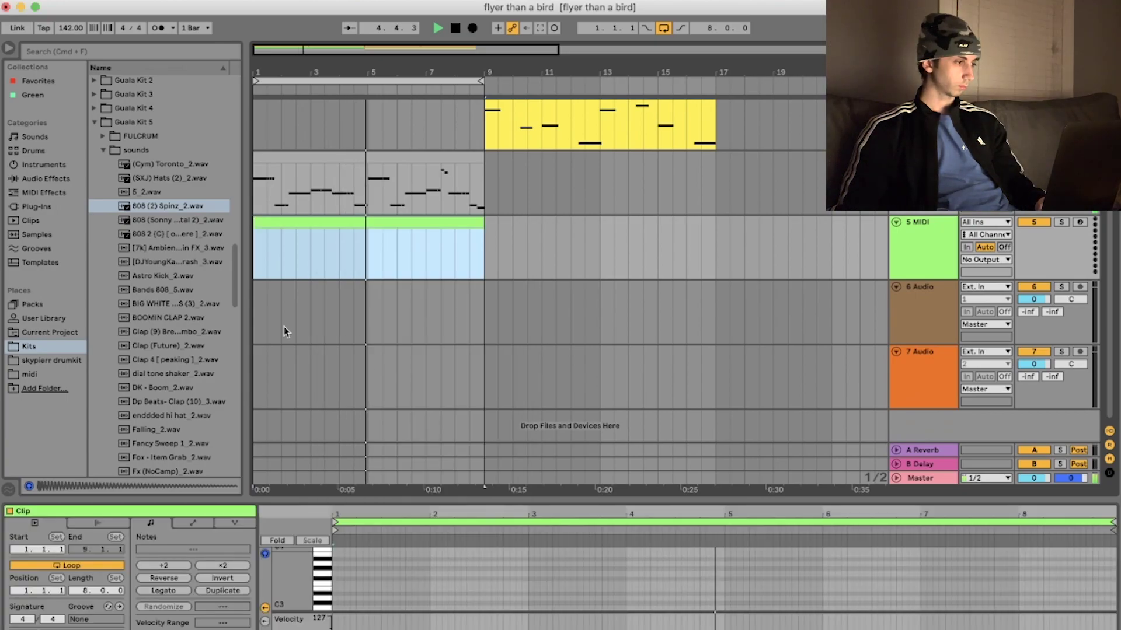
Audition the Guala Kit 5 claps and load Clap 4 [ peaking ]_2.wav onto the new MIDI track.
scroll(150, 351, down, 1)
click(153, 343)
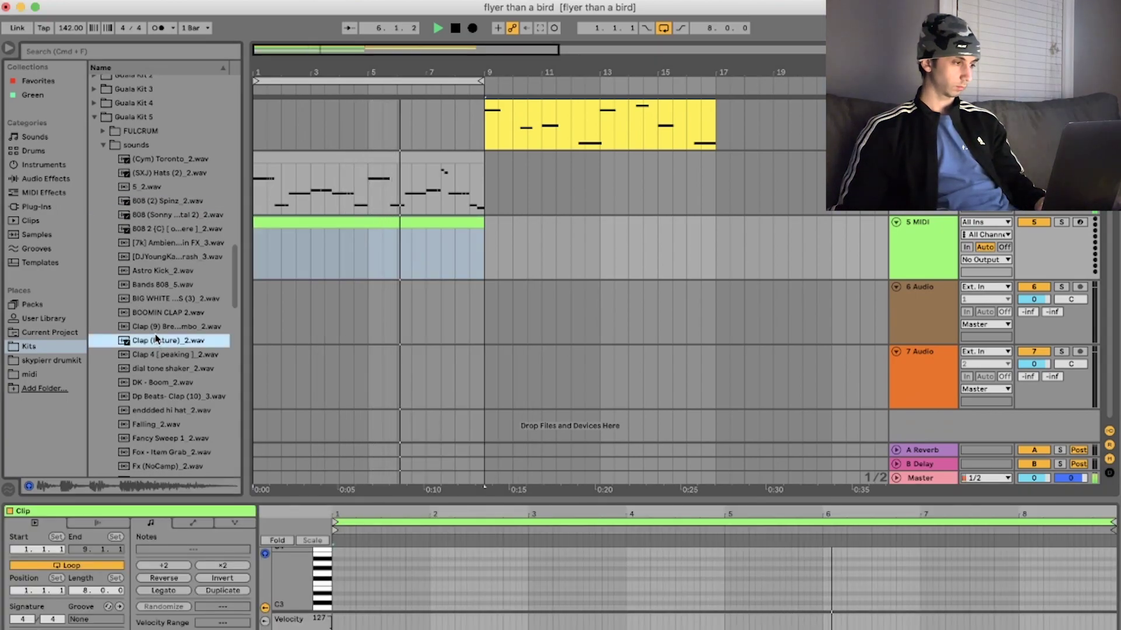
click(158, 327)
click(161, 315)
click(169, 355)
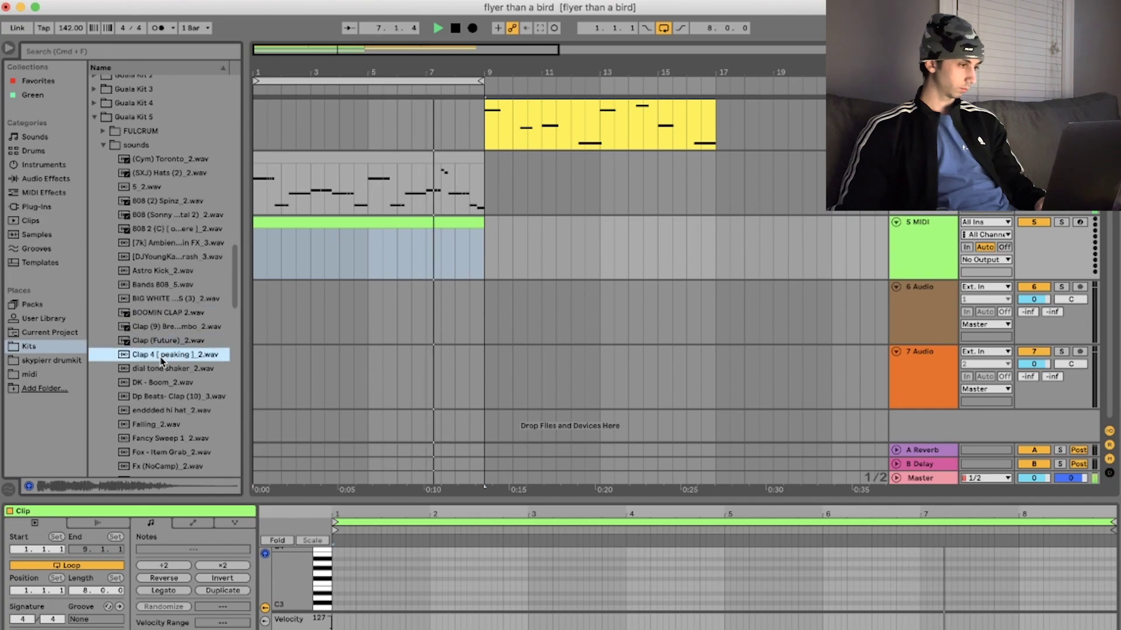
double_click(167, 354)
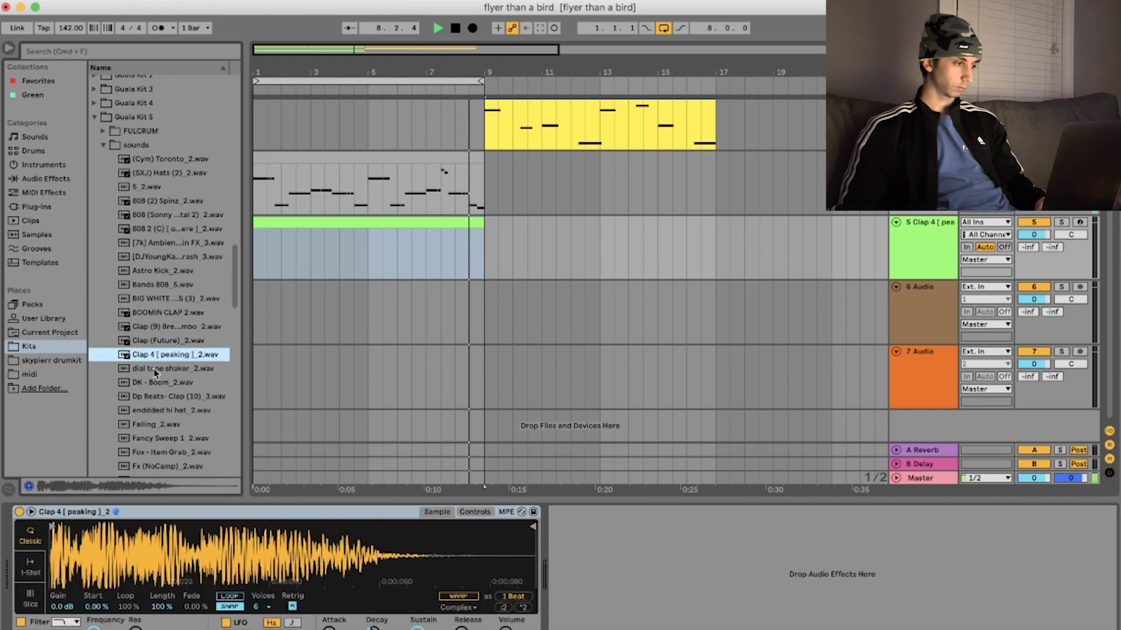
Replace the clap track's sample with Clap (Future)_2.wav from Guala Kit 5.
double_click(171, 341)
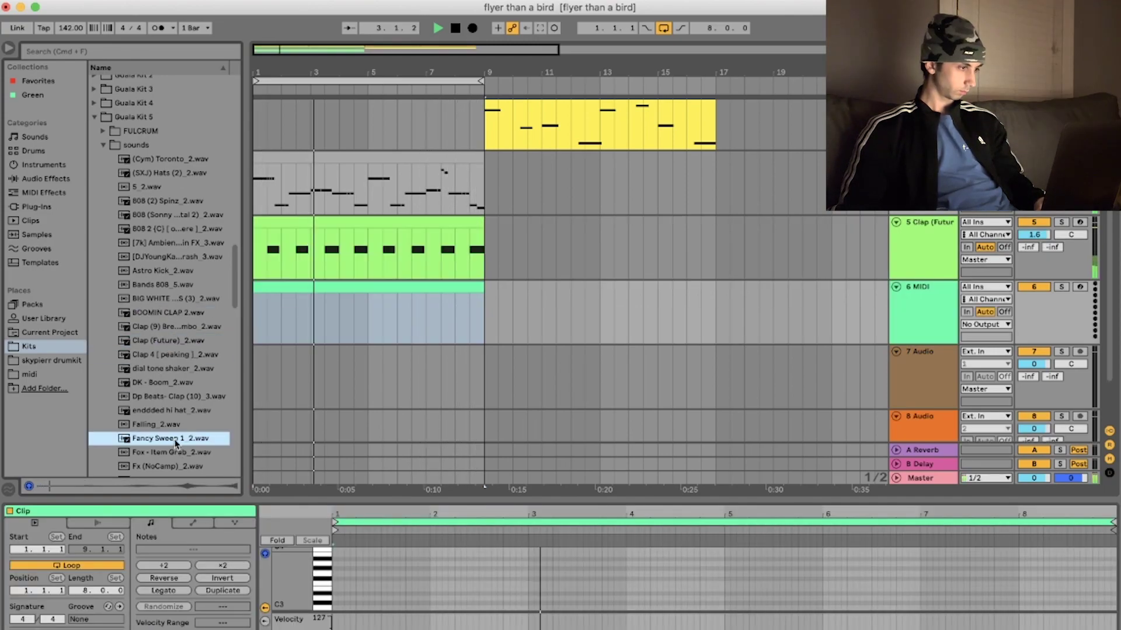
Audition the BIG WHITE ...S (3)_2.wav sample and load it onto the empty MIDI track below the claps.
click(169, 298)
scroll(171, 303, up, 2)
scroll(178, 321, down, 3)
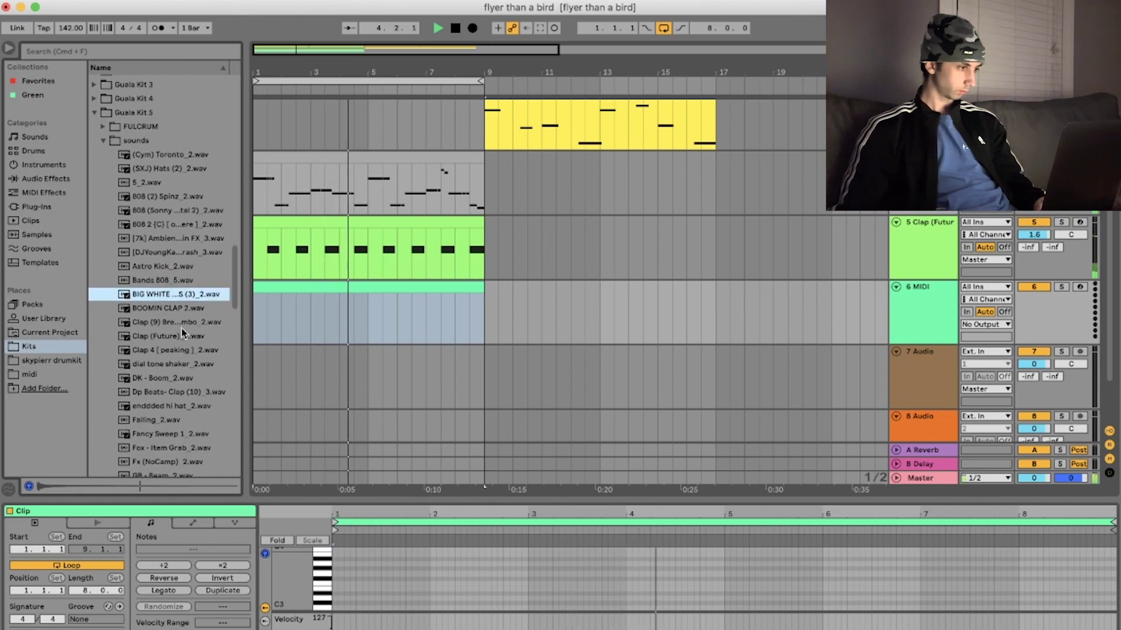
scroll(165, 391, down, 10)
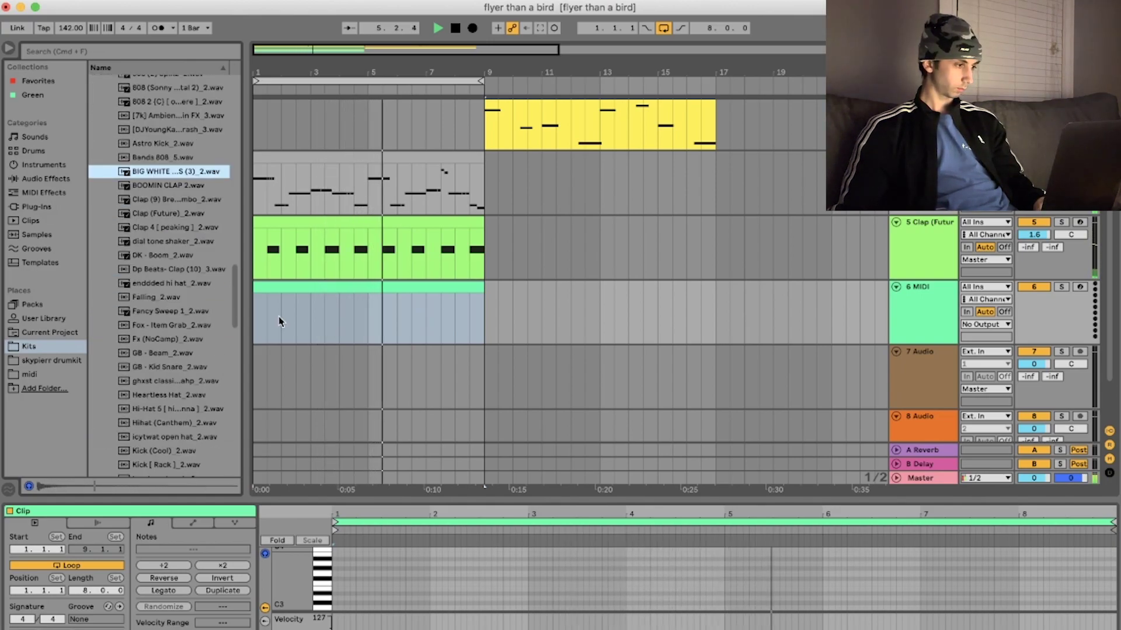
double_click(919, 323)
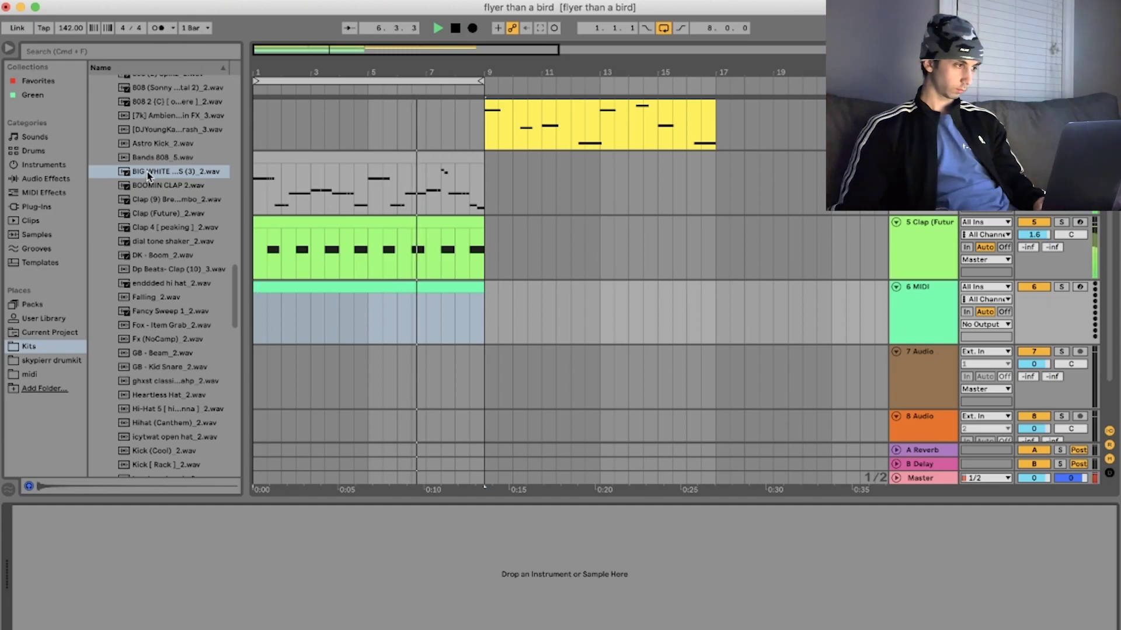
drag(143, 173, 260, 543)
Draw a C3 note spanning bars 1 and 2 in the BIG WHITE clip.
double_click(274, 292)
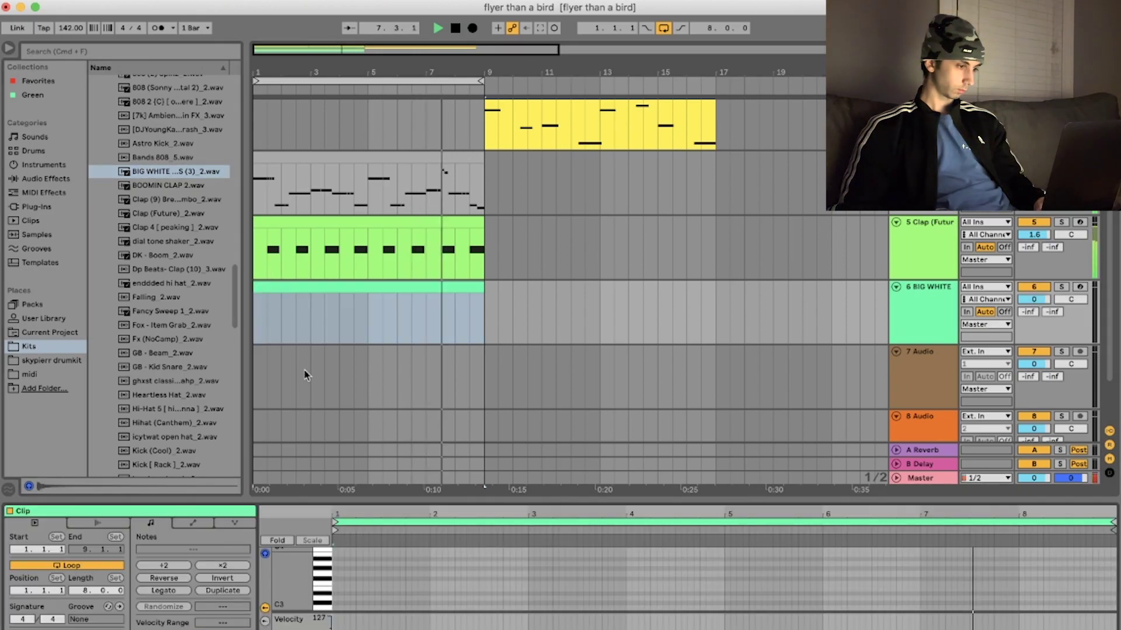
double_click(336, 603)
drag(344, 602, 531, 607)
Insert a new MIDI track below the BIG WHITE track.
right_click(930, 317)
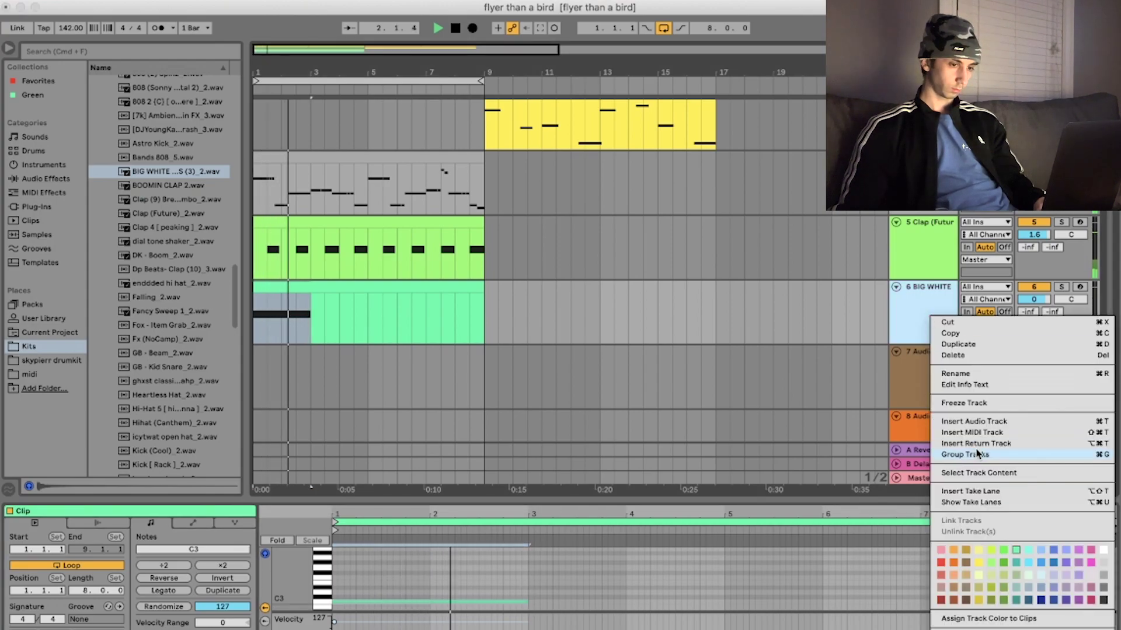
click(972, 433)
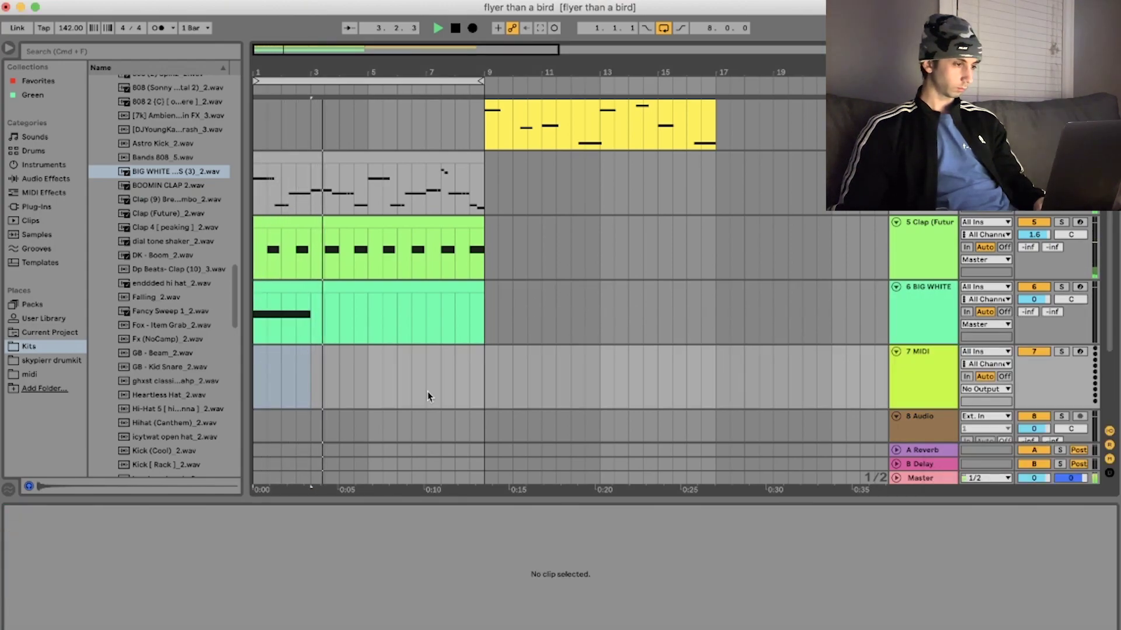
drag(480, 389, 215, 392)
Repeat the two-bar BIG WHITE note at bar 5 of its clip.
click(373, 314)
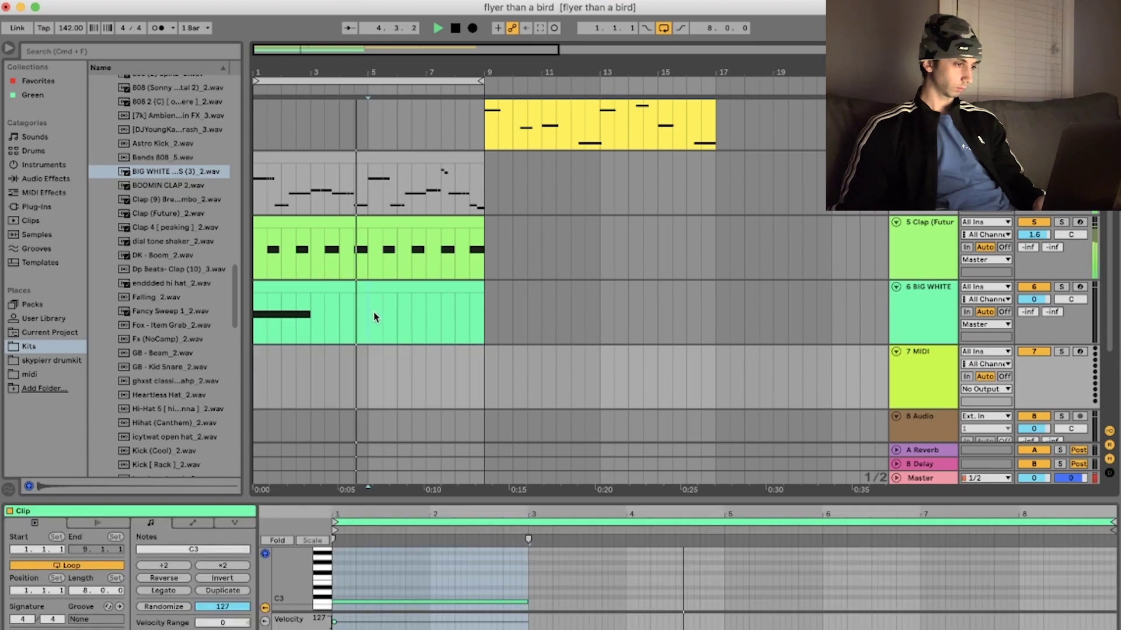
key(super+e)
key(super+d)
Create an empty MIDI clip across bars 1 to 8 on the new MIDI track.
click(392, 371)
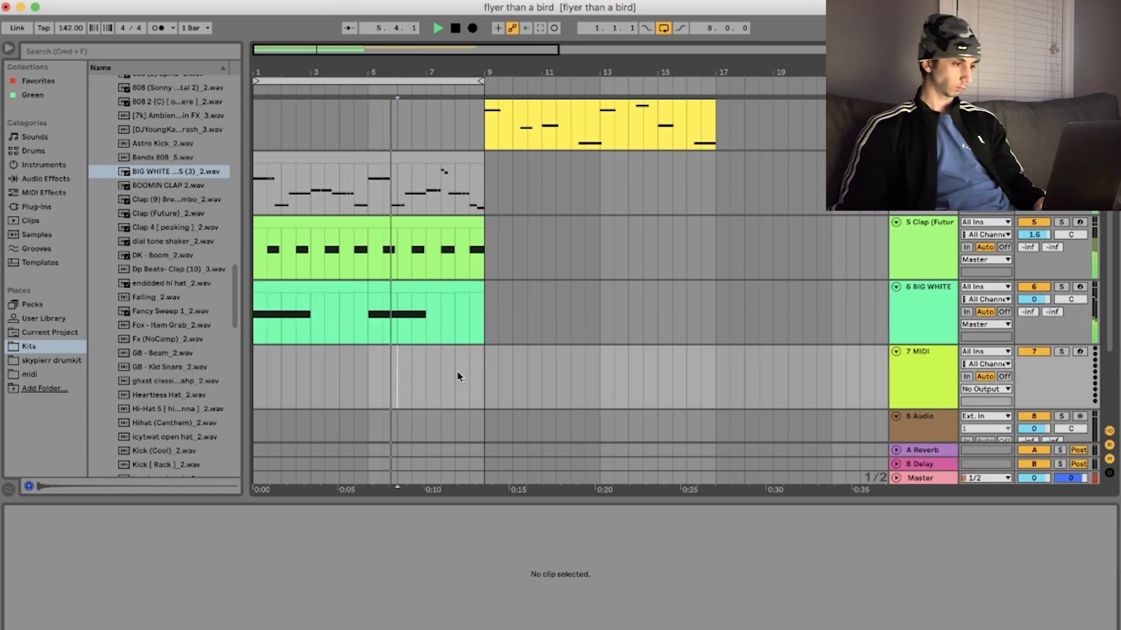
drag(485, 377, 146, 374)
right_click(384, 385)
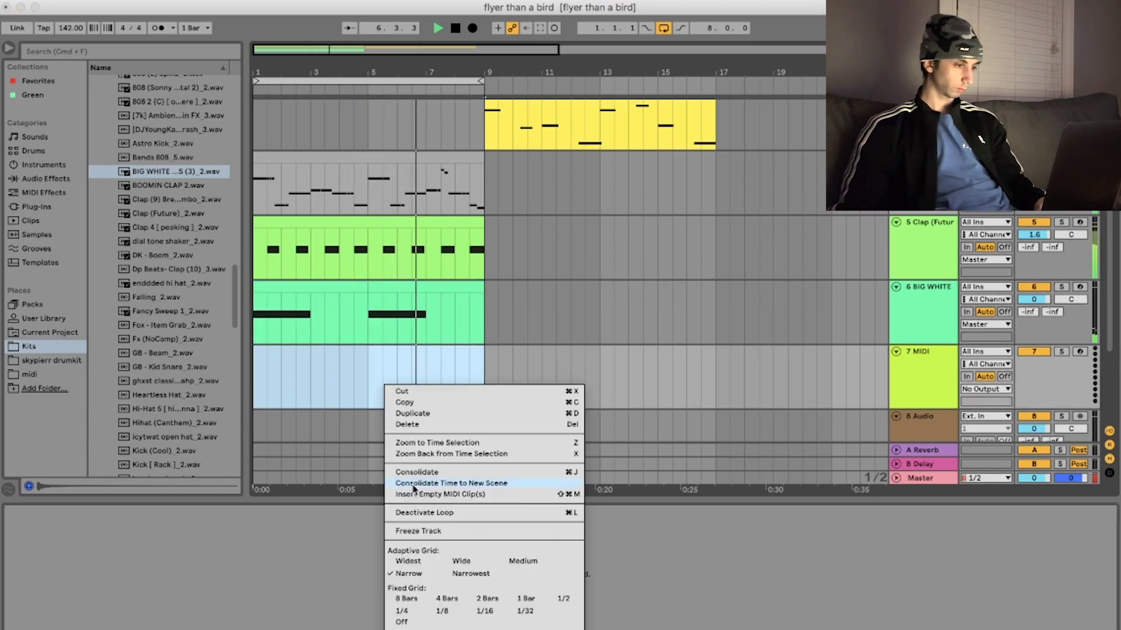
click(448, 495)
Audition the Guala Kit 5 hi-hats and load Heartless Hat_2.wav onto the new MIDI track.
click(170, 409)
click(170, 423)
click(170, 398)
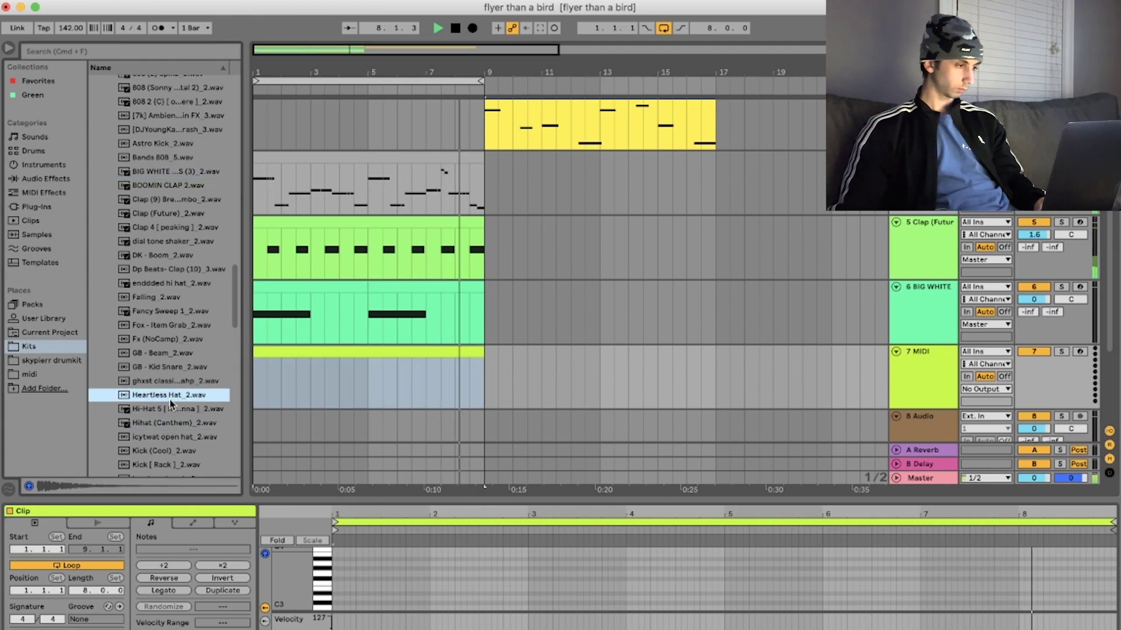
double_click(175, 397)
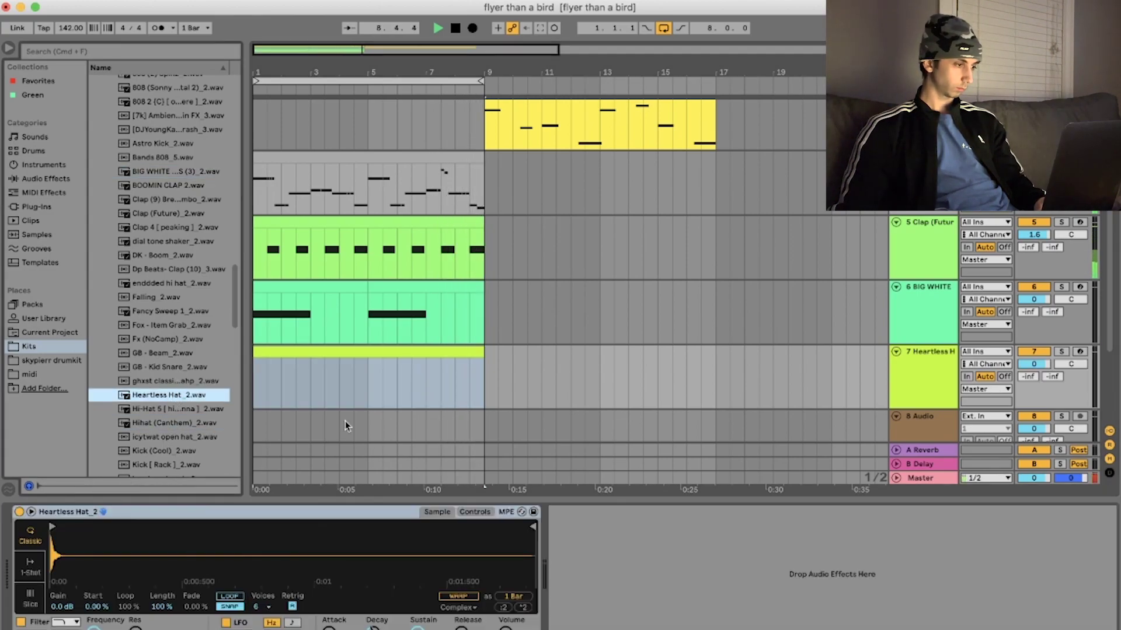
Repeat the first bar's C3 hi-hat pattern through bars 2 to 4 of the Heartless Hat clip.
click(406, 352)
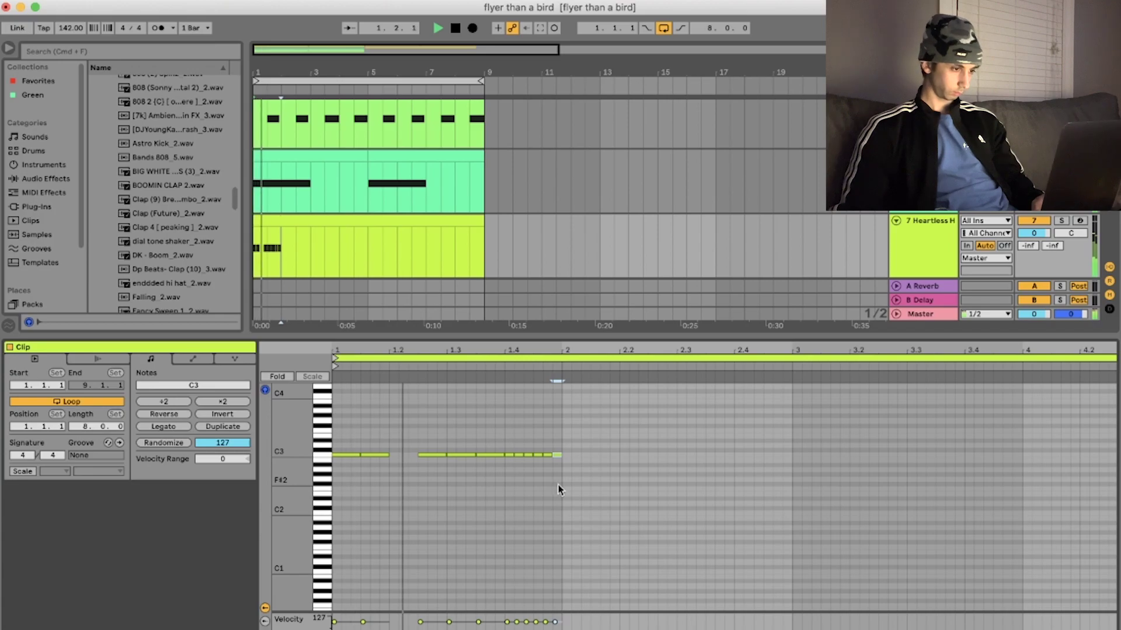
right_click(567, 486)
click(626, 413)
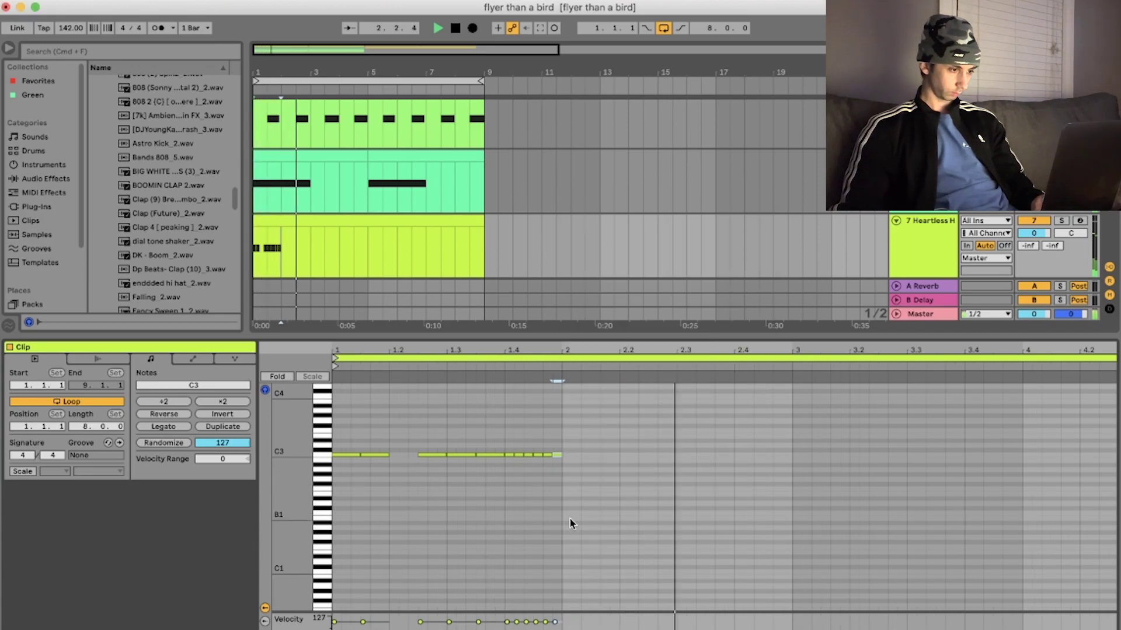
key(super+a)
key(super+d)
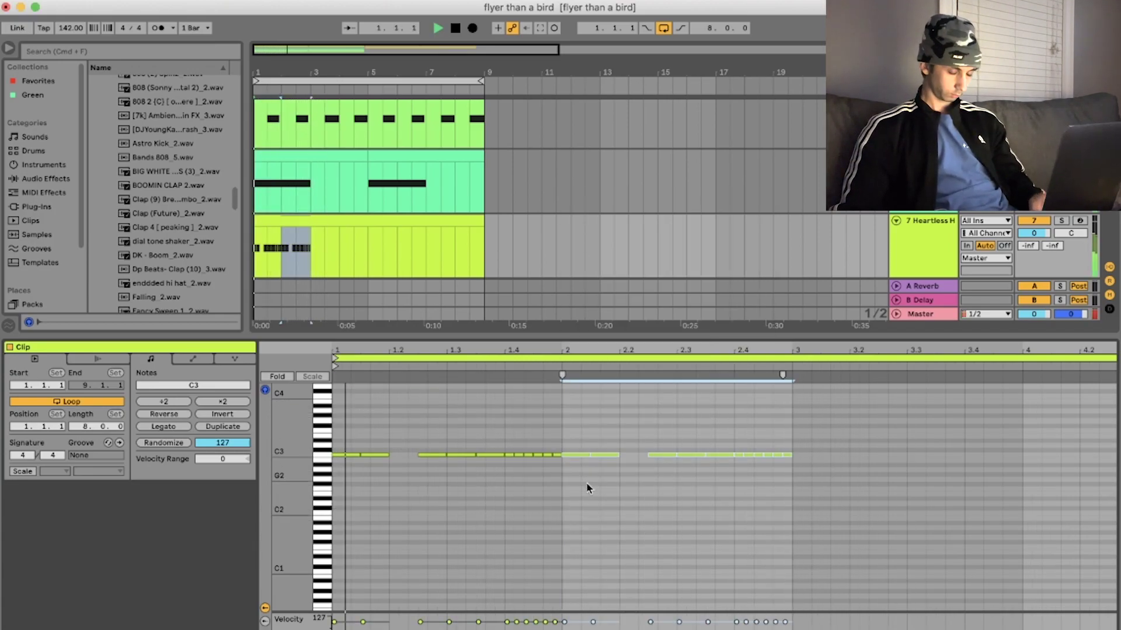
click(619, 515)
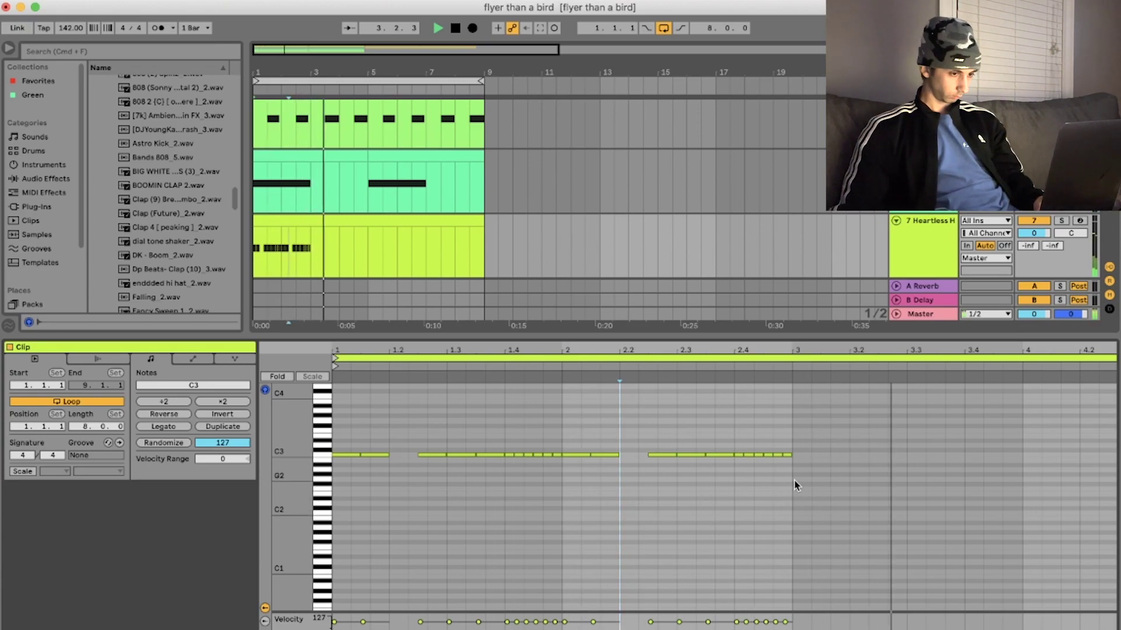
key(super+a)
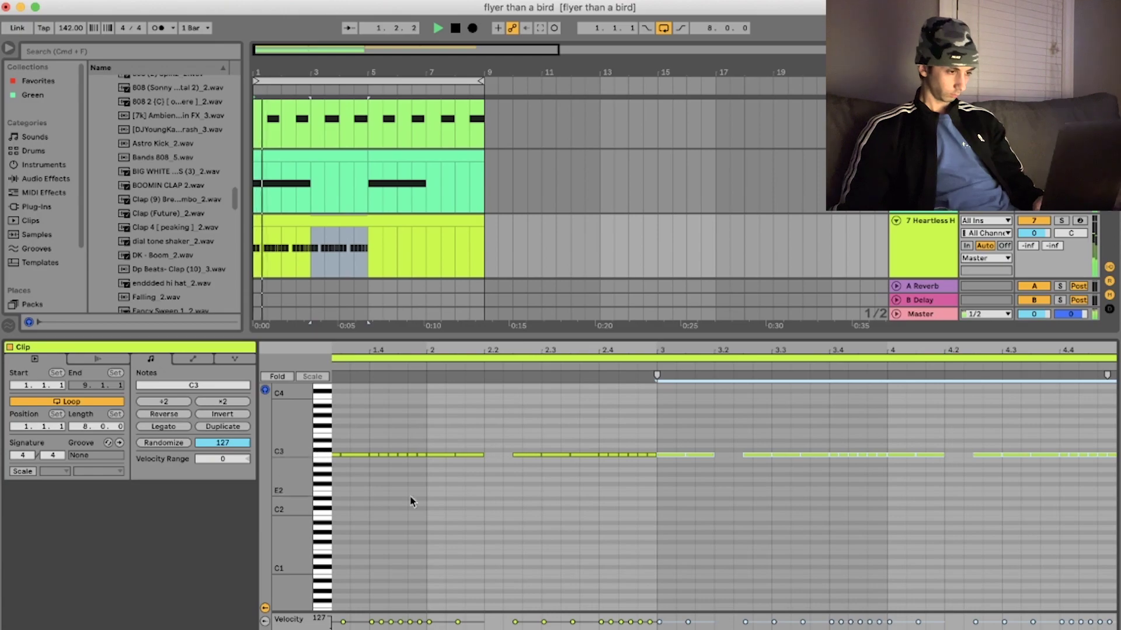
Add a B2 hi-hat note in the gap at beat 2.2.
click(485, 465)
double_click(495, 461)
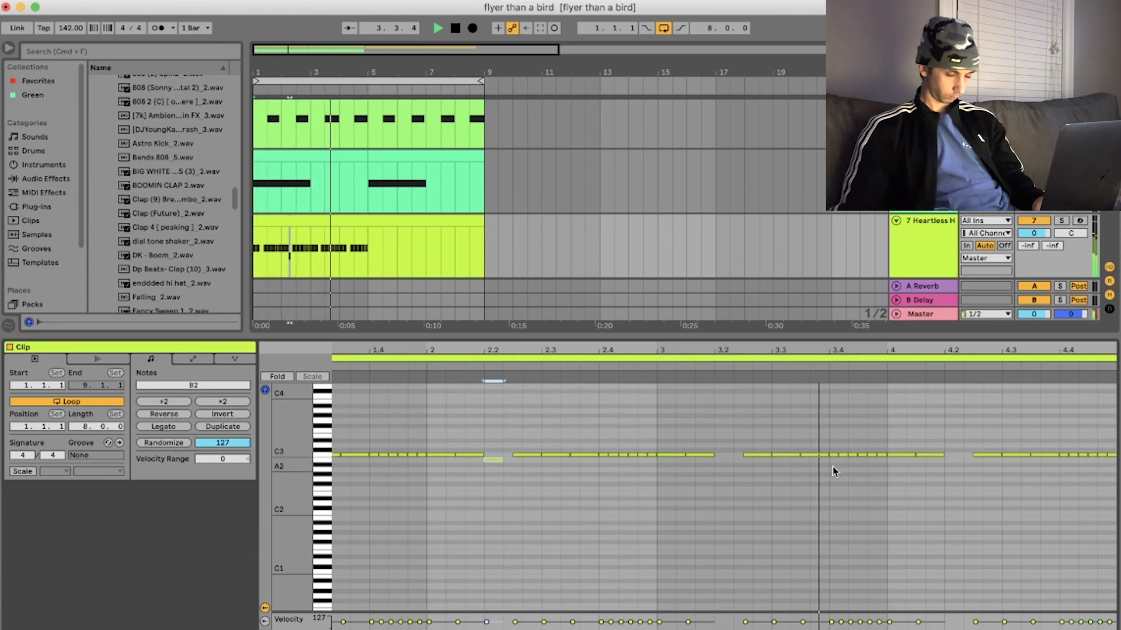
scroll(964, 467, up, 2)
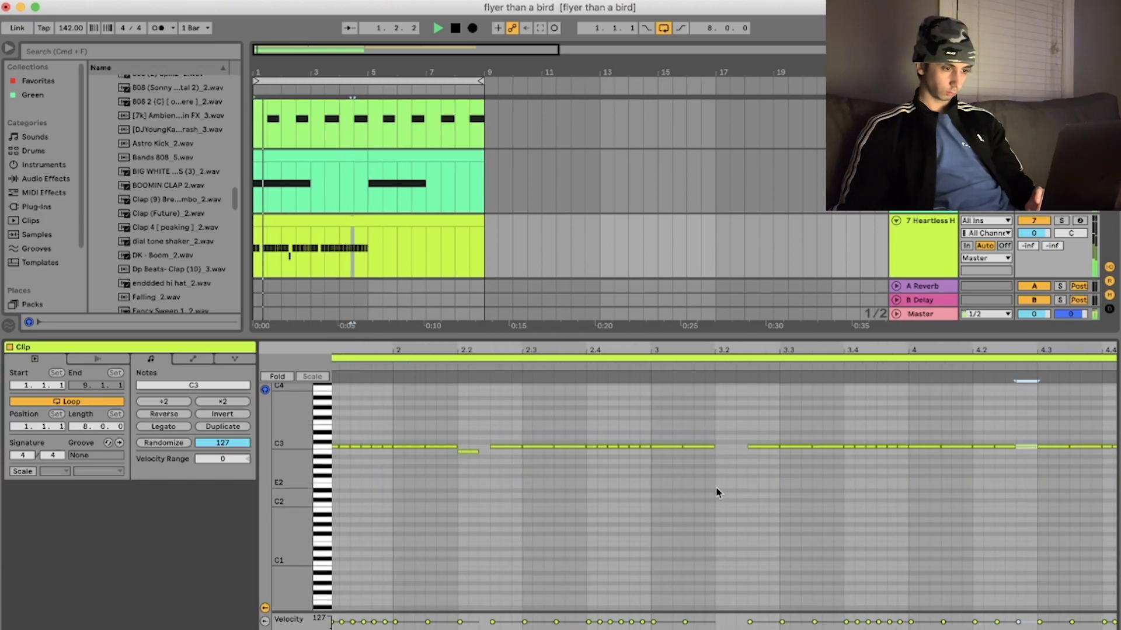
Add three short consecutive E2 hi-hat notes filling the gap that starts at beat 3.2.
double_click(720, 488)
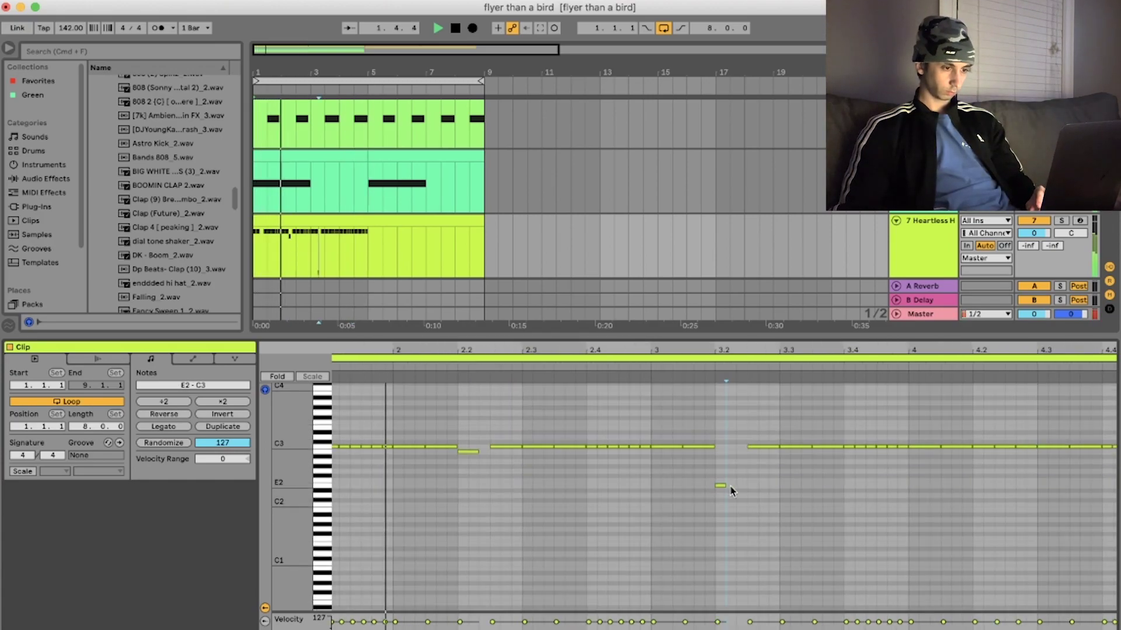
double_click(730, 486)
double_click(739, 487)
Place D2 notes before and after the E2 roll in bar 3, removing the C3 note above the first one.
double_click(687, 496)
click(697, 448)
key(BackSpace)
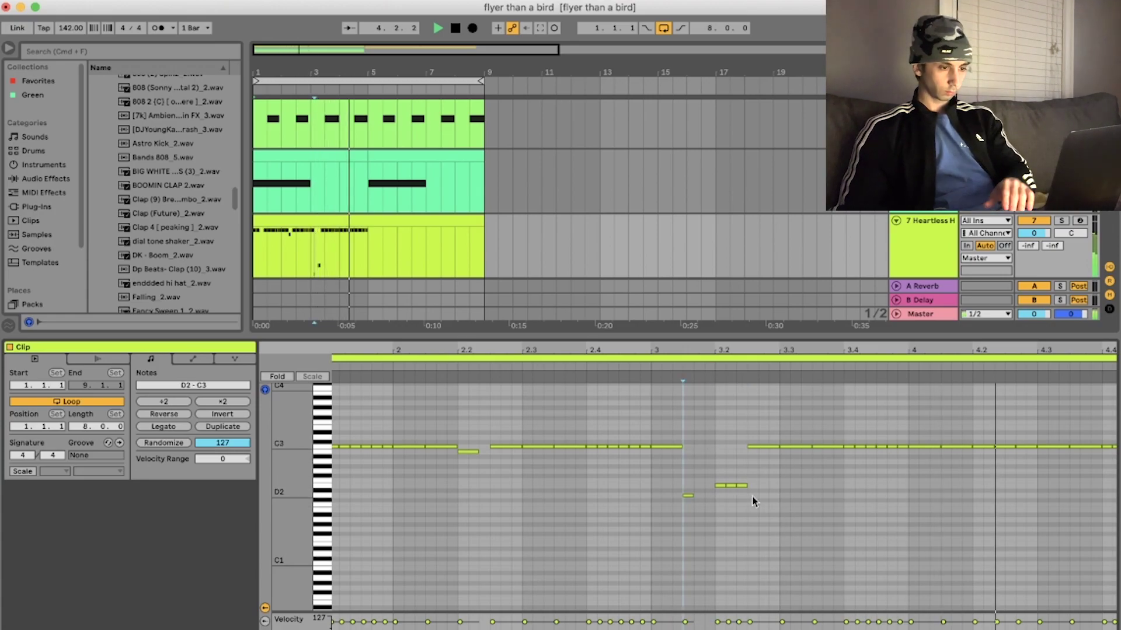
double_click(751, 496)
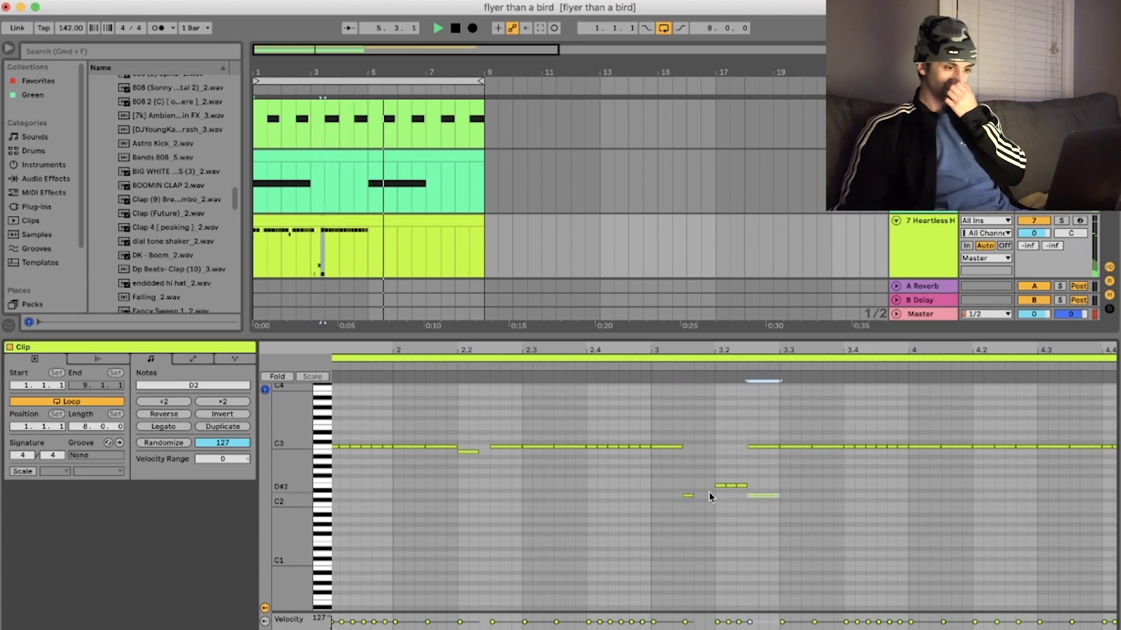
key(space)
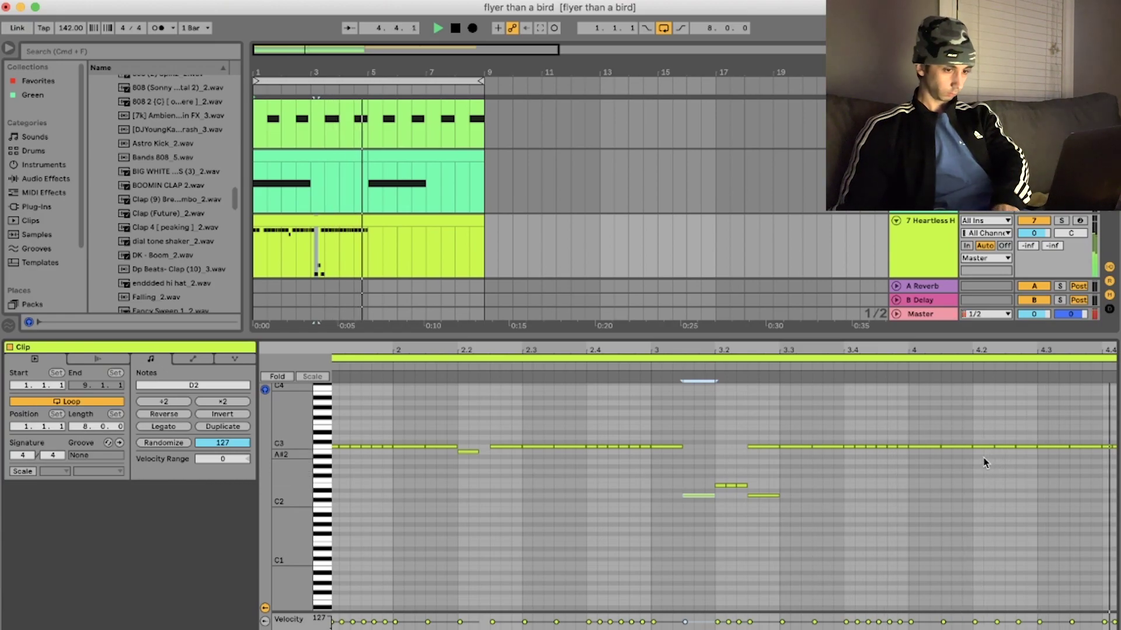
Delete the B2 hi-hat note at beat 2.2.
click(472, 451)
key(Delete)
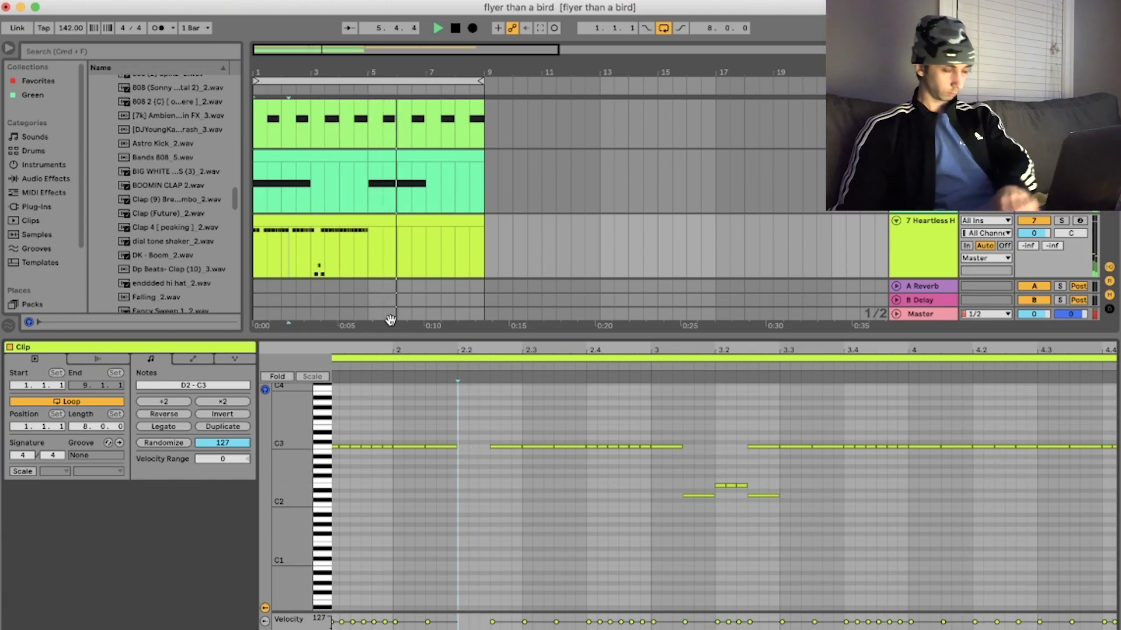
Duplicate bars 1 to 4 of the hi-hat clip into bars 5 to 8.
drag(366, 264, 182, 281)
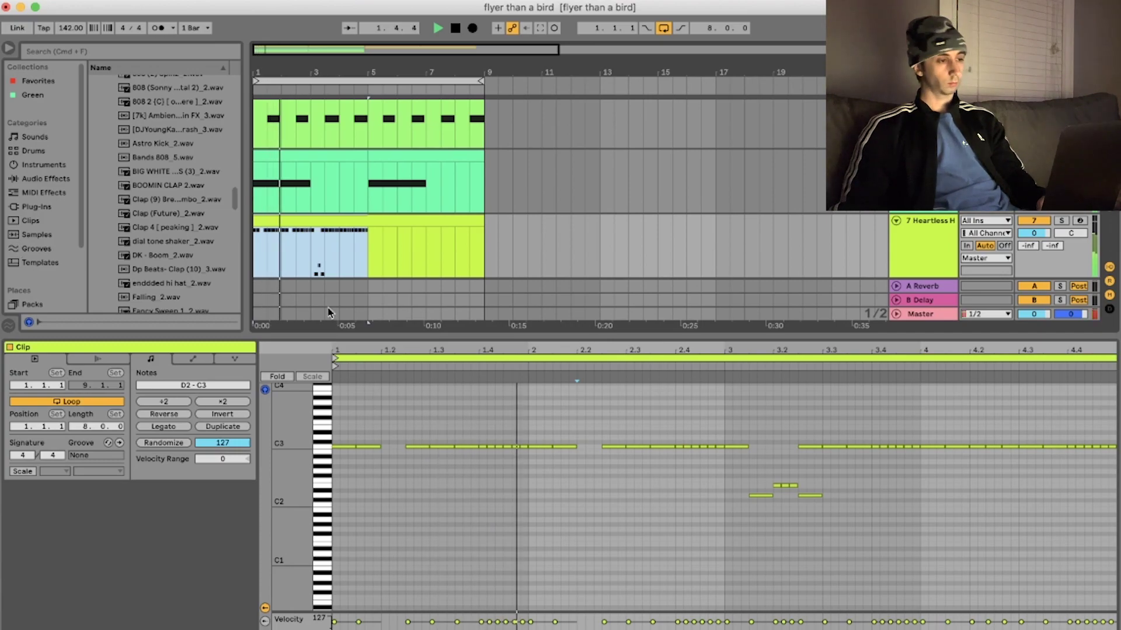
key(super+d)
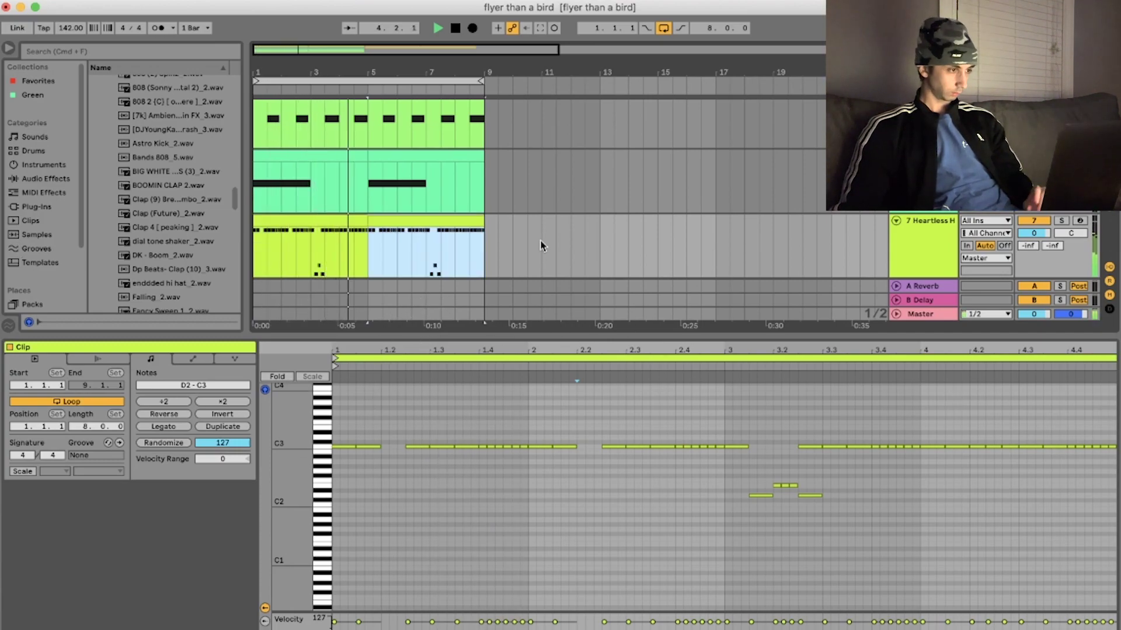
Delete the selected hi-hat notes around beat 4.4 in the first four-bar hat clip.
click(333, 224)
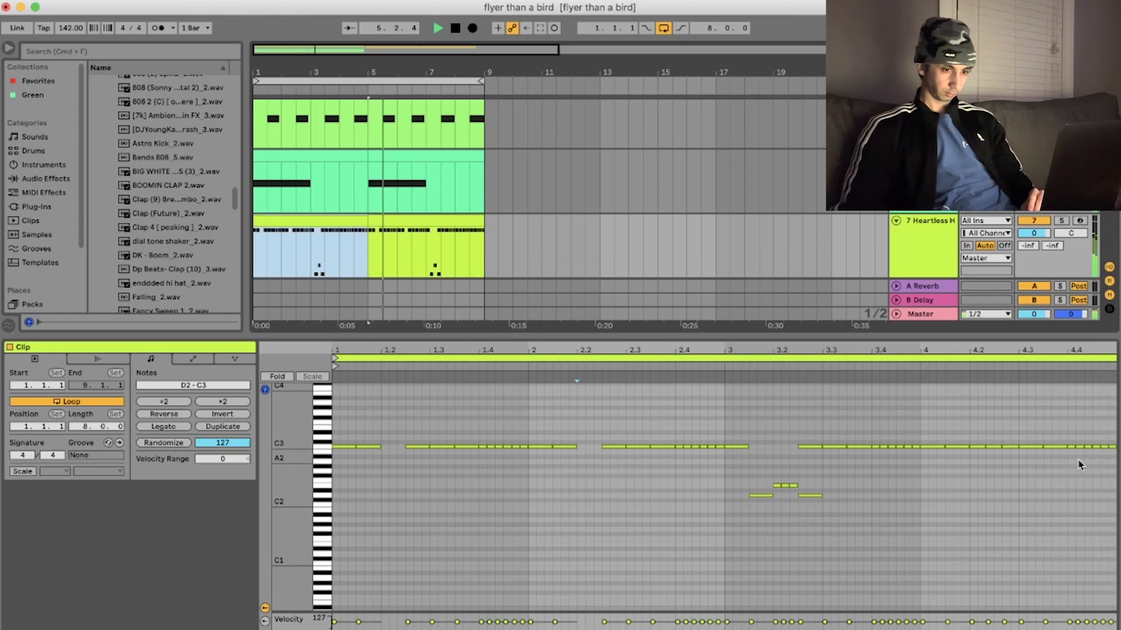
drag(1078, 458, 1097, 516)
key(Delete)
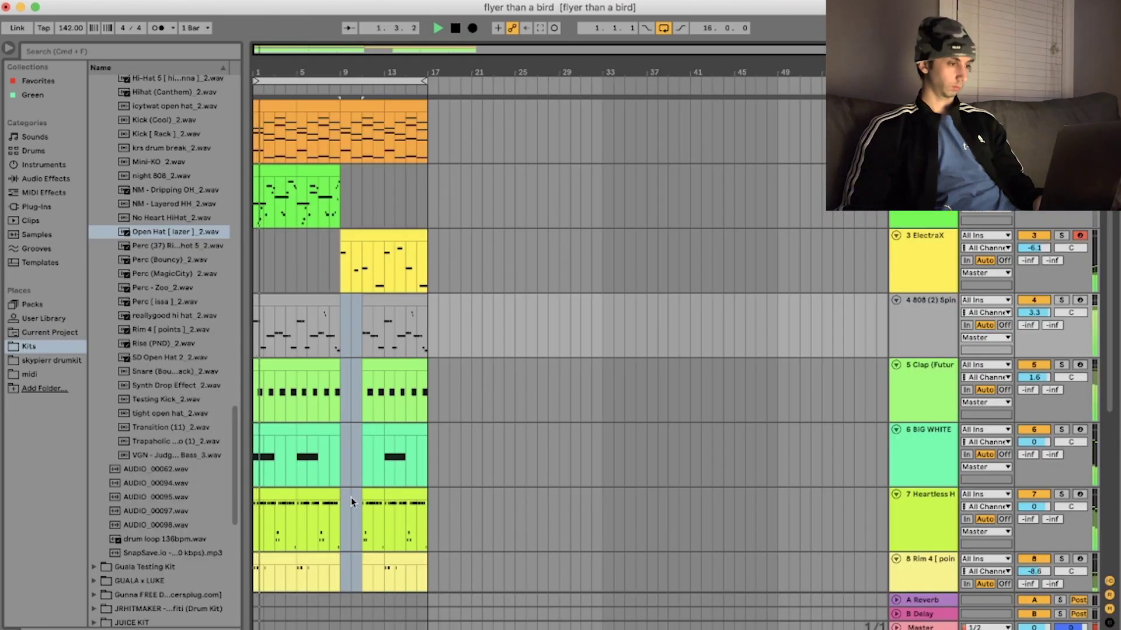
Delete the Rim 4 clips in bars 1 to 8.
scroll(352, 498, down, 4)
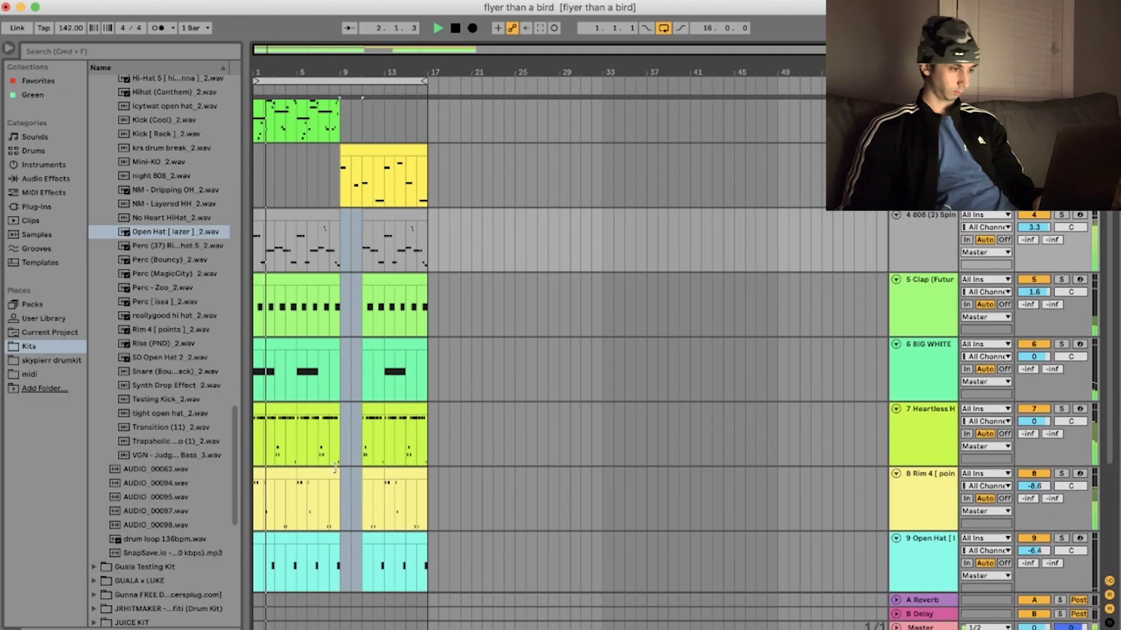
click(325, 473)
key(Delete)
click(281, 477)
key(Delete)
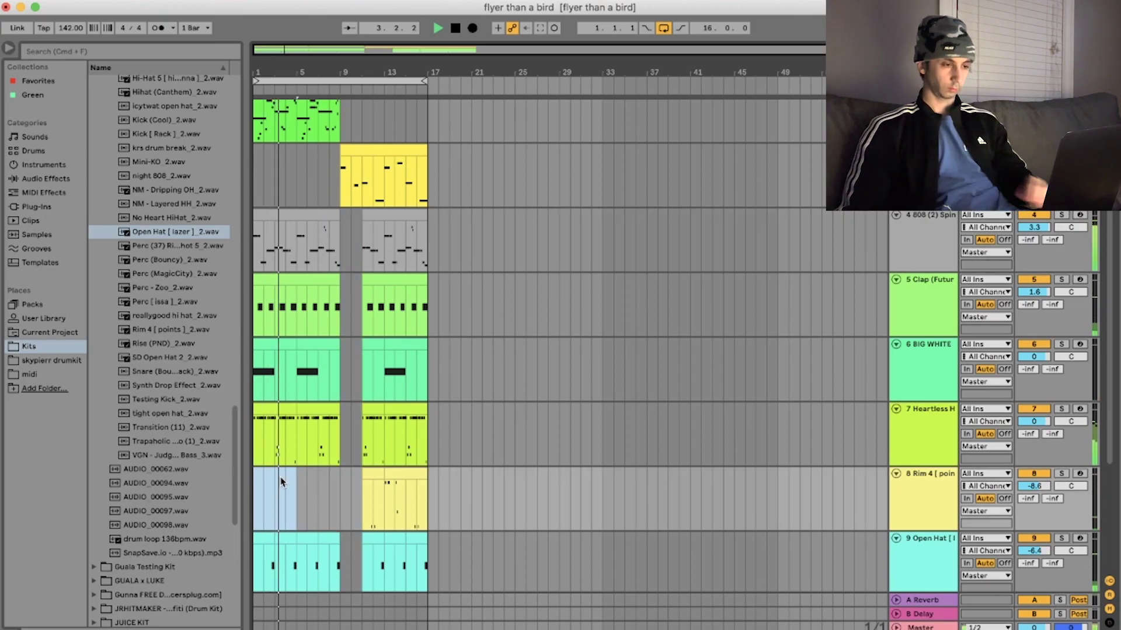
Audition the Trapaholic, Transition (11), Kick (Cool), Kick [ Rack ] and Astro Kick samples in Guala Kit 5.
click(156, 446)
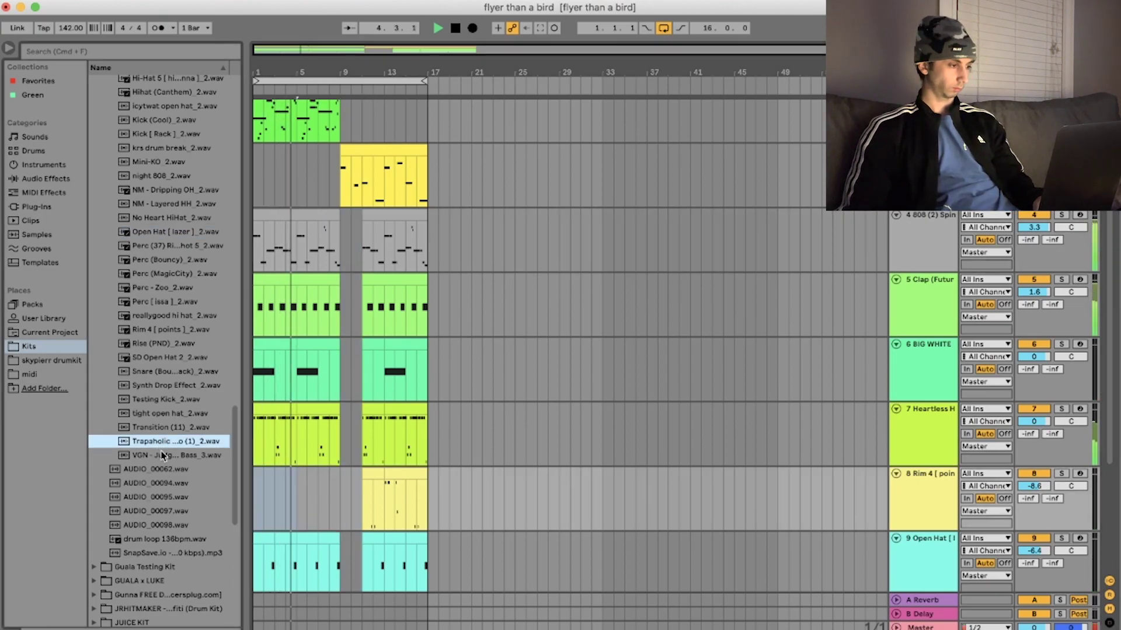
key(Up)
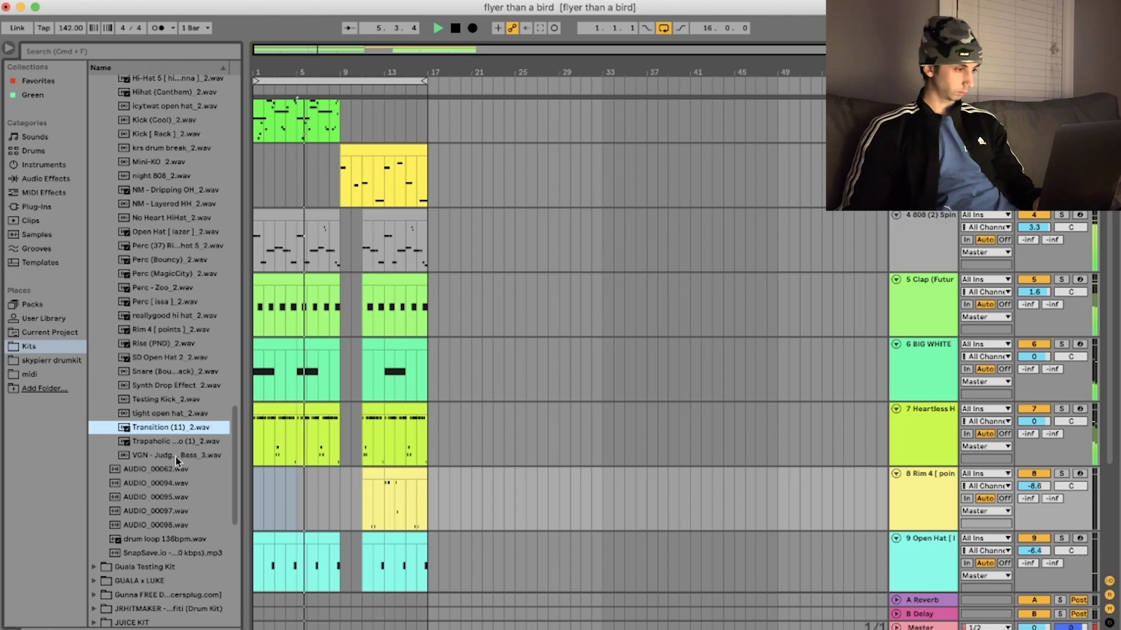
scroll(396, 495, down, 1)
scroll(396, 495, down, 2)
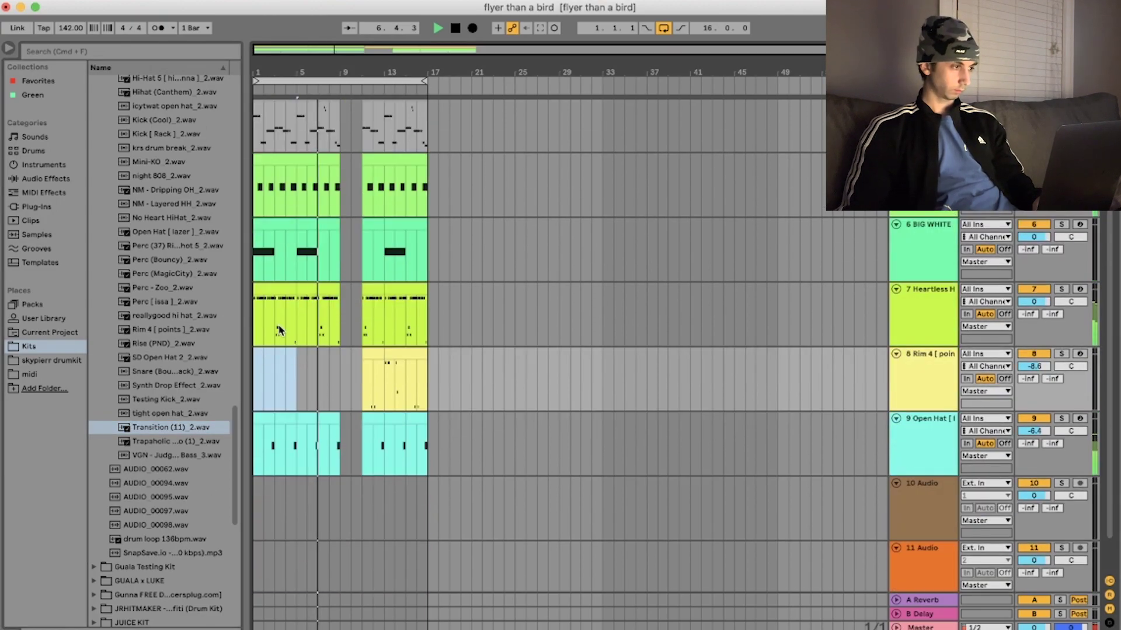
scroll(159, 344, up, 2)
scroll(159, 344, up, 2)
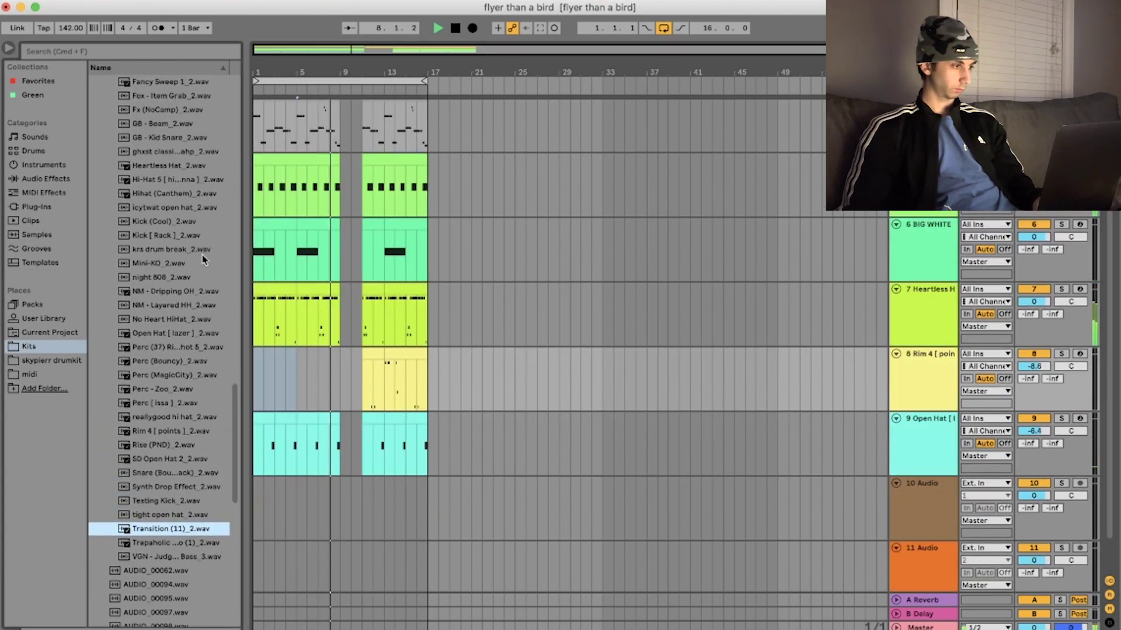
click(181, 224)
click(182, 236)
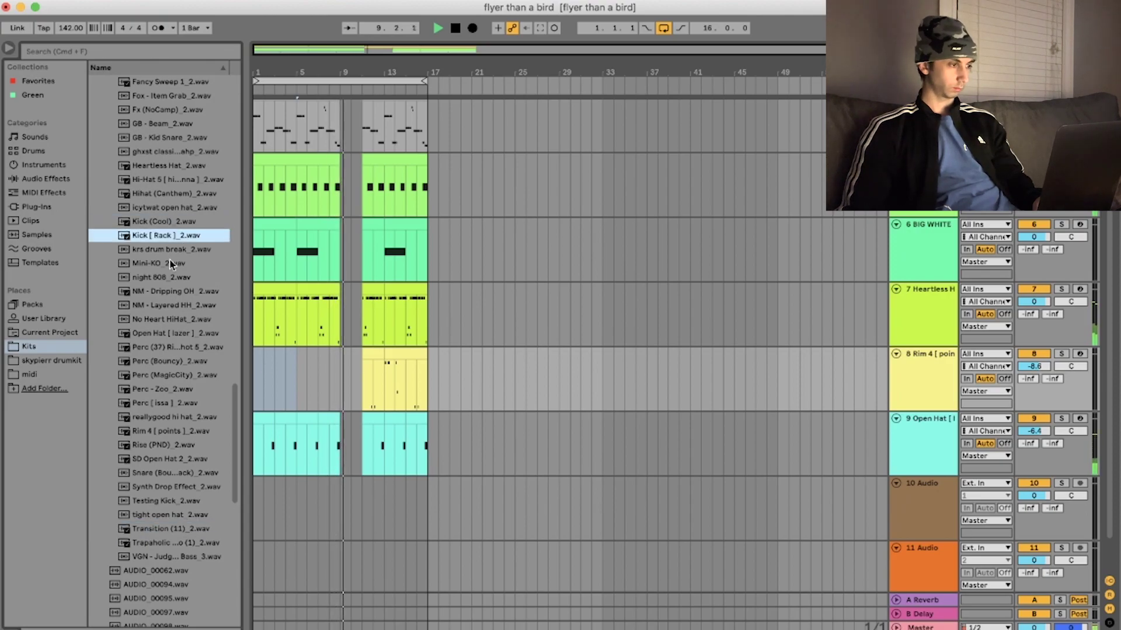
scroll(168, 234, up, 10)
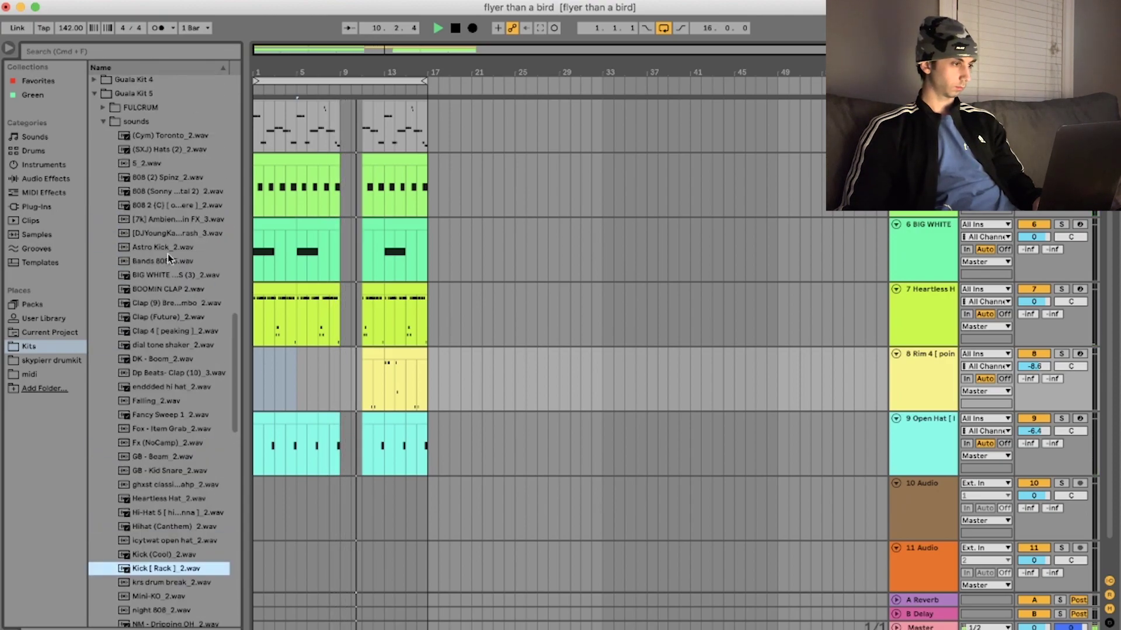
click(168, 252)
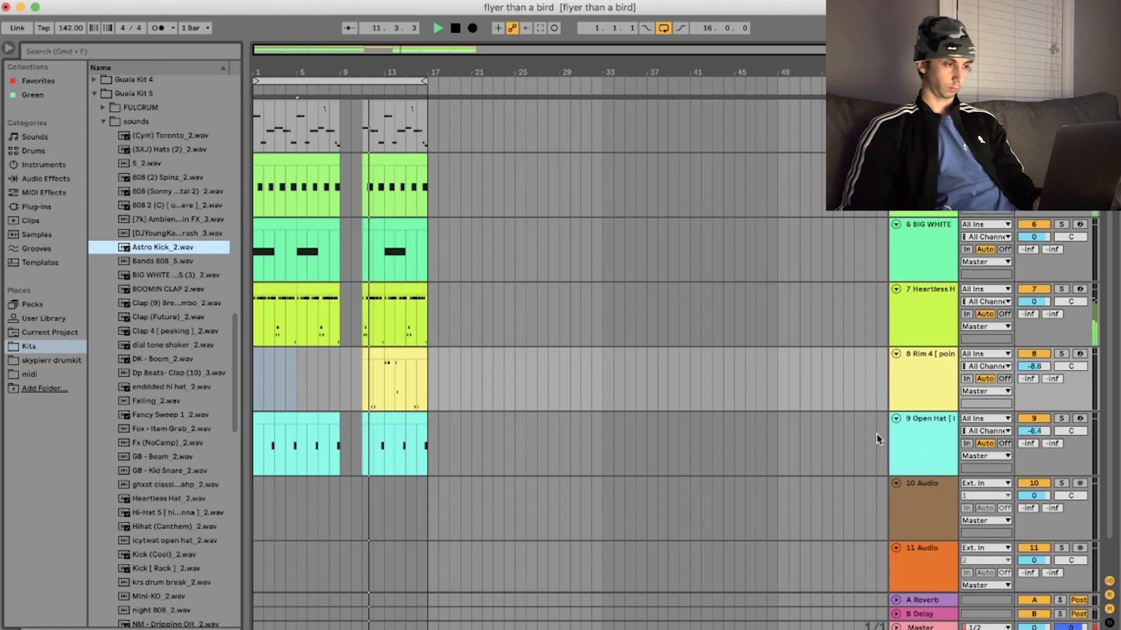
Duplicate the eight-bar chord clip on the orange track into bars 17 to 24.
scroll(421, 408, up, 1)
scroll(428, 469, up, 5)
double_click(923, 166)
scroll(399, 311, up, 3)
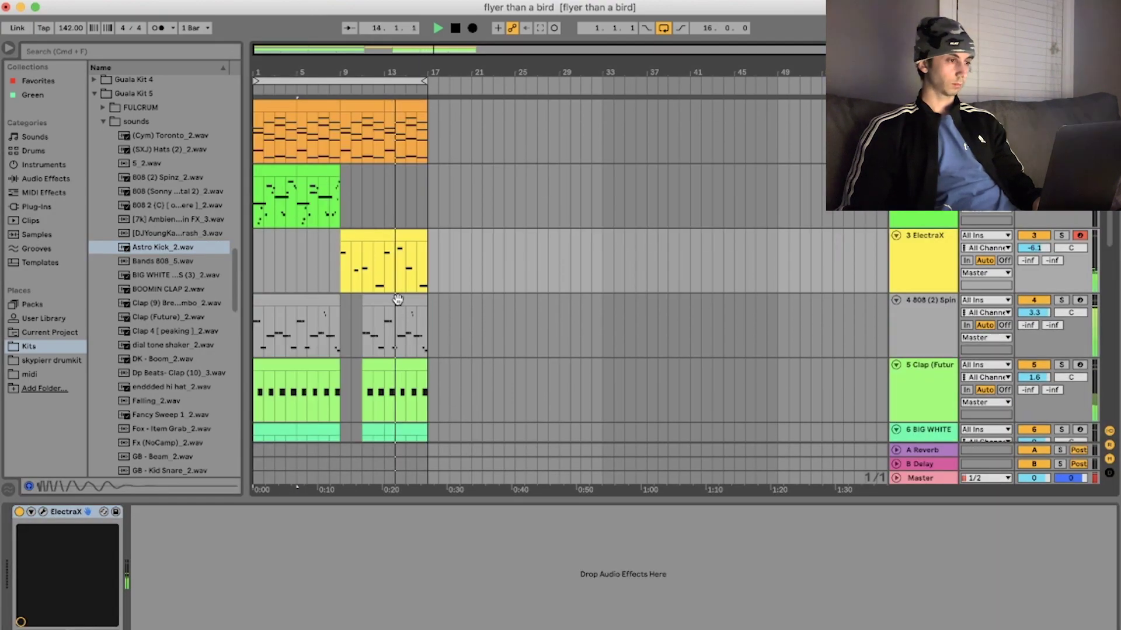
click(339, 145)
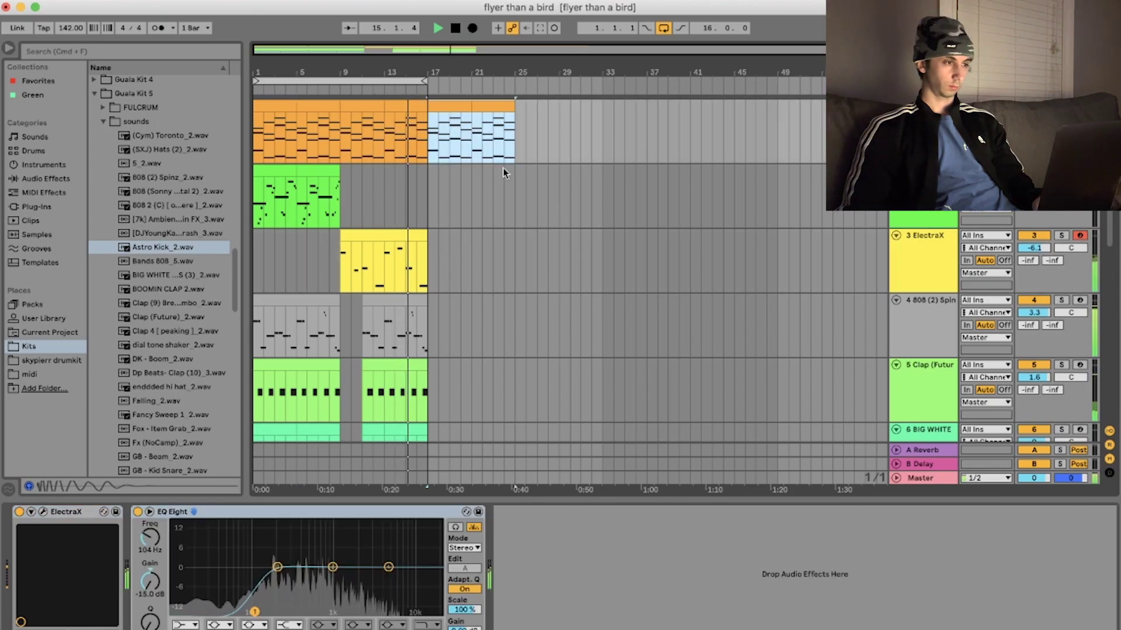
scroll(408, 245, down, 5)
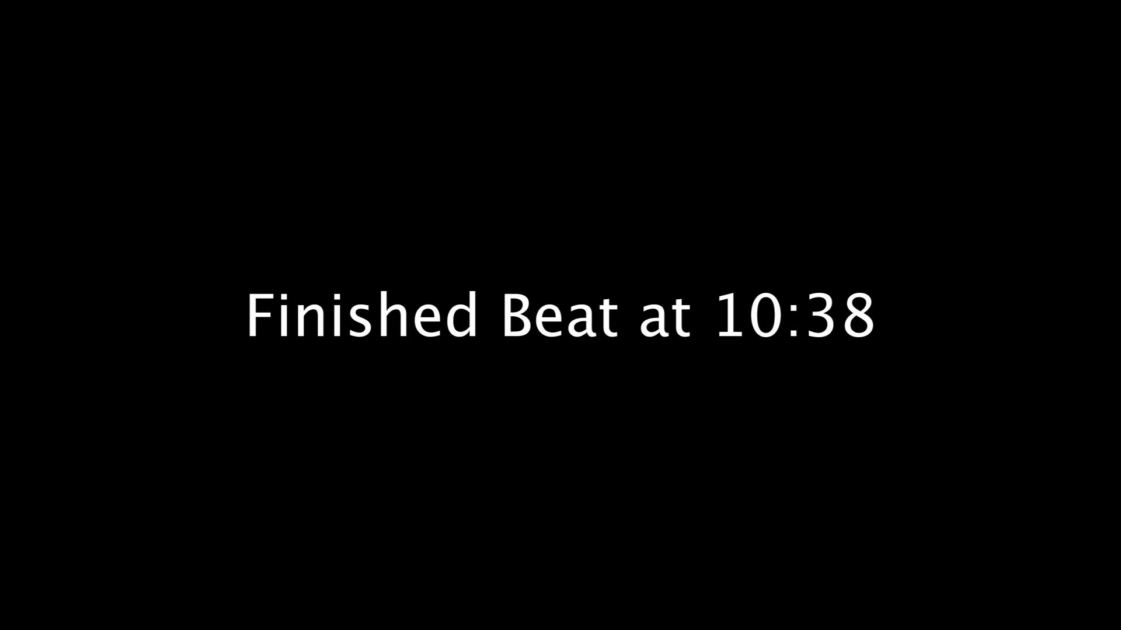